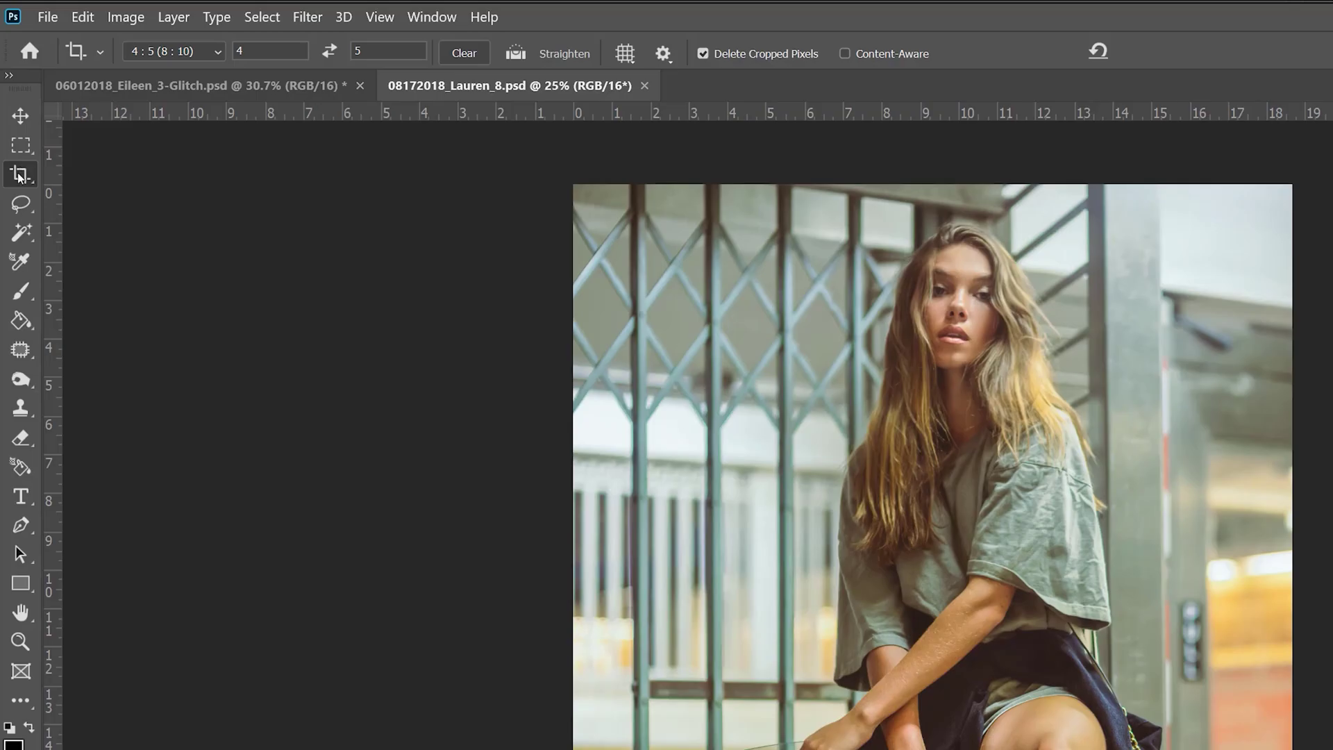
Nudge the photo down within the 4:5 crop, apply the crop, and select the Background layer.
left_click(19, 175)
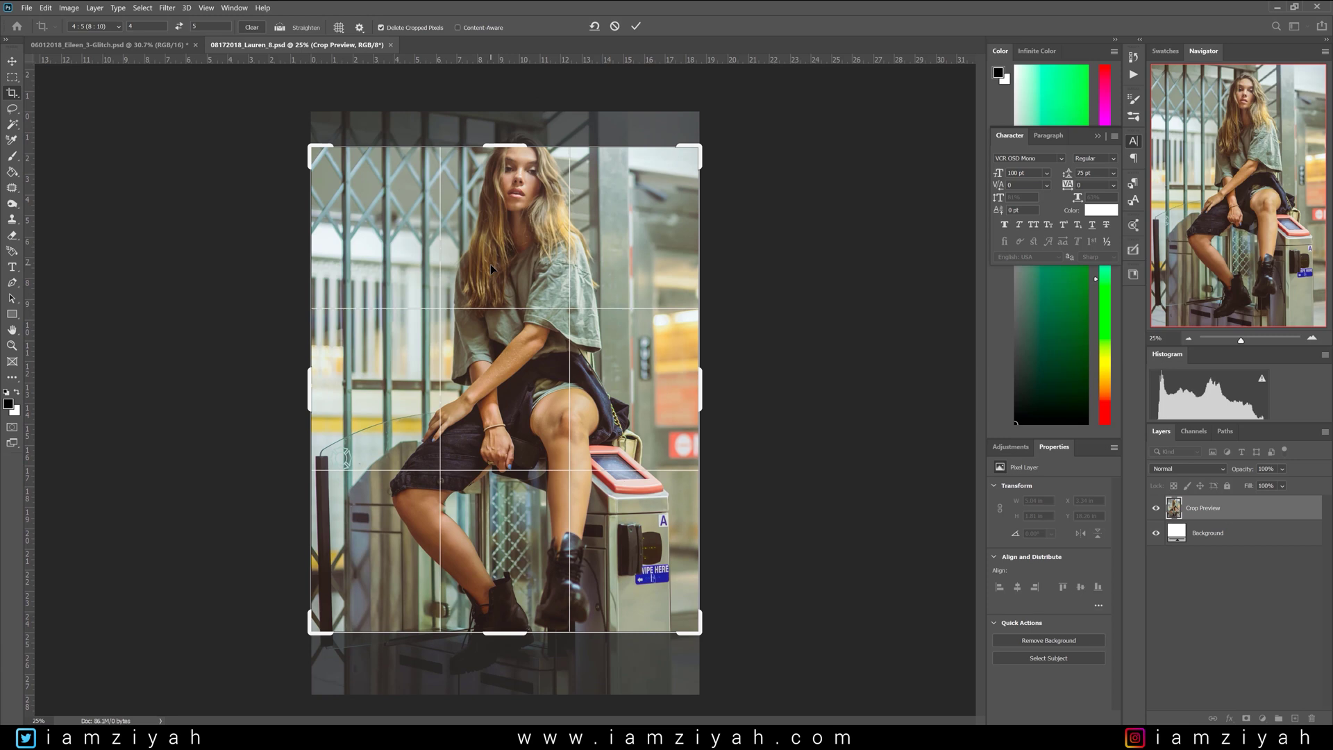
key("Down")
key("Down")
key("Down")
key("Down")
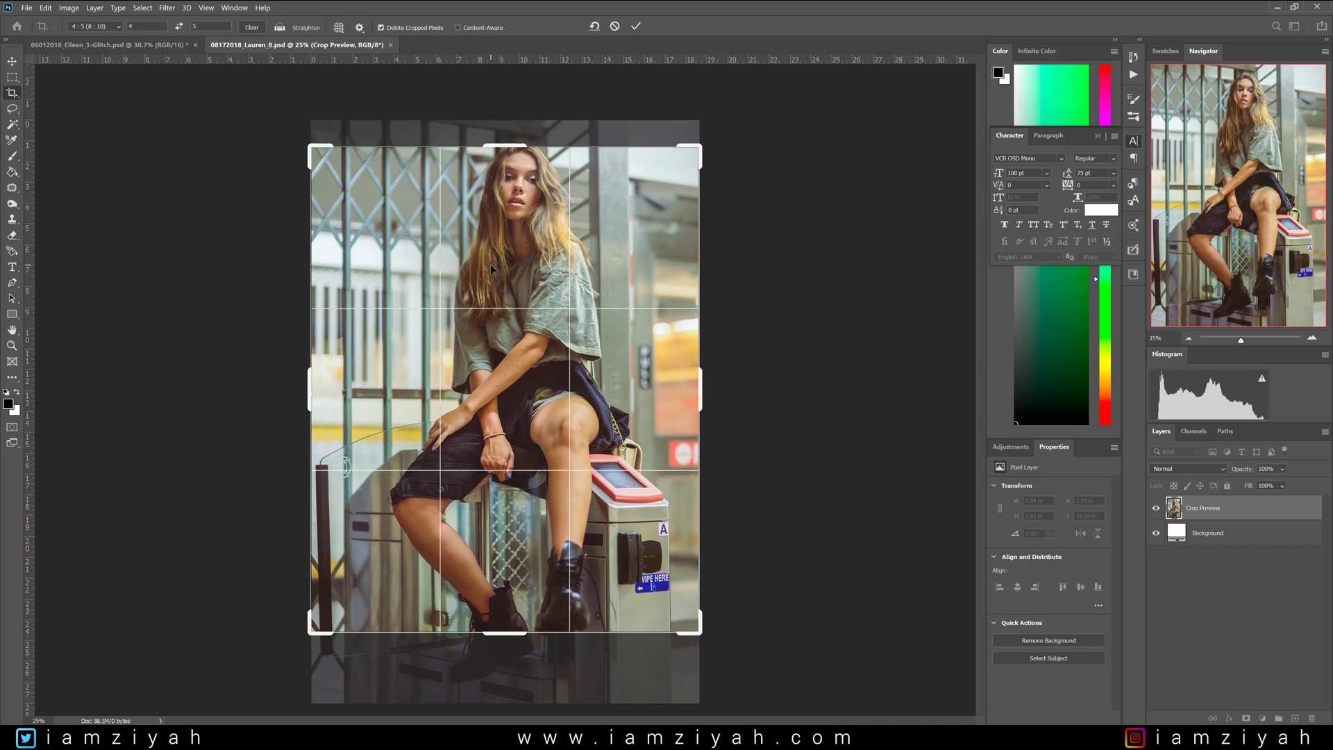
key("Down")
key("Down")
key("Down")
key("Down")
key("Down")
key("Down")
key("Down")
key("Down")
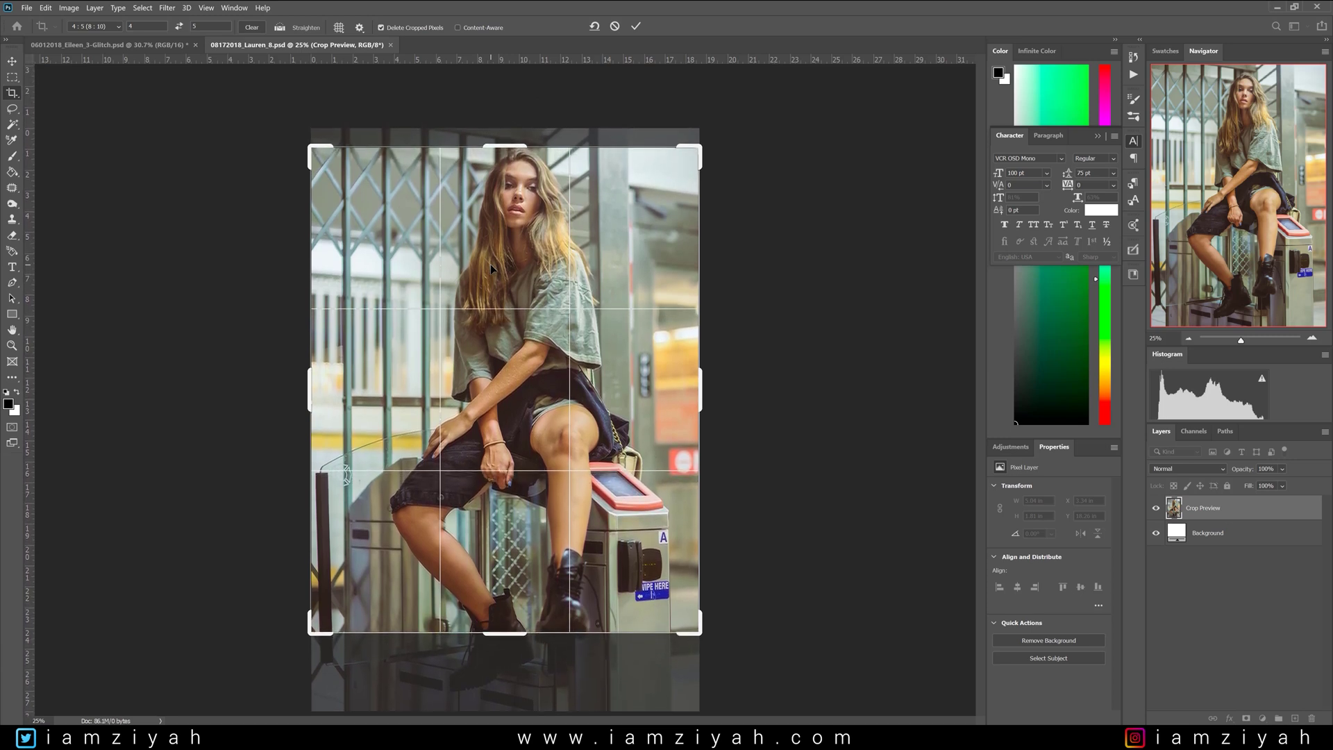
key("Down")
key("Down")
key("Down")
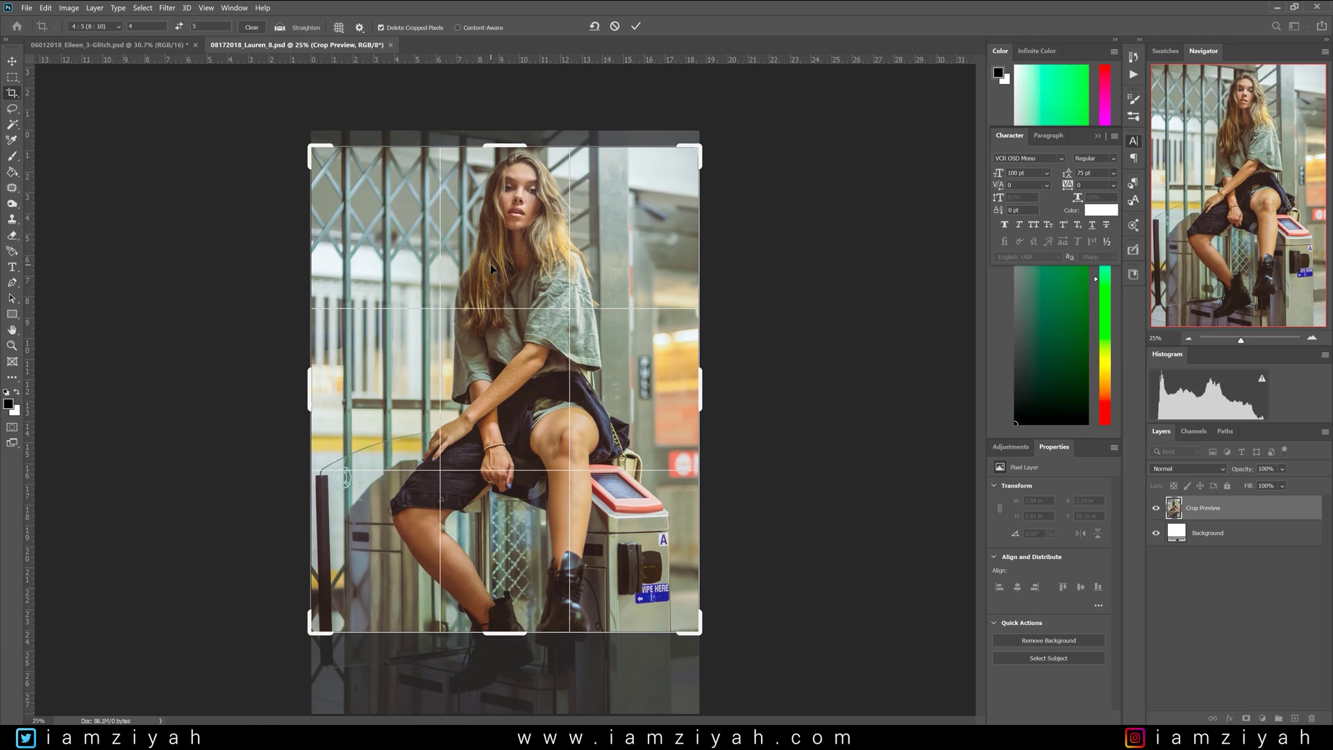
key("Return")
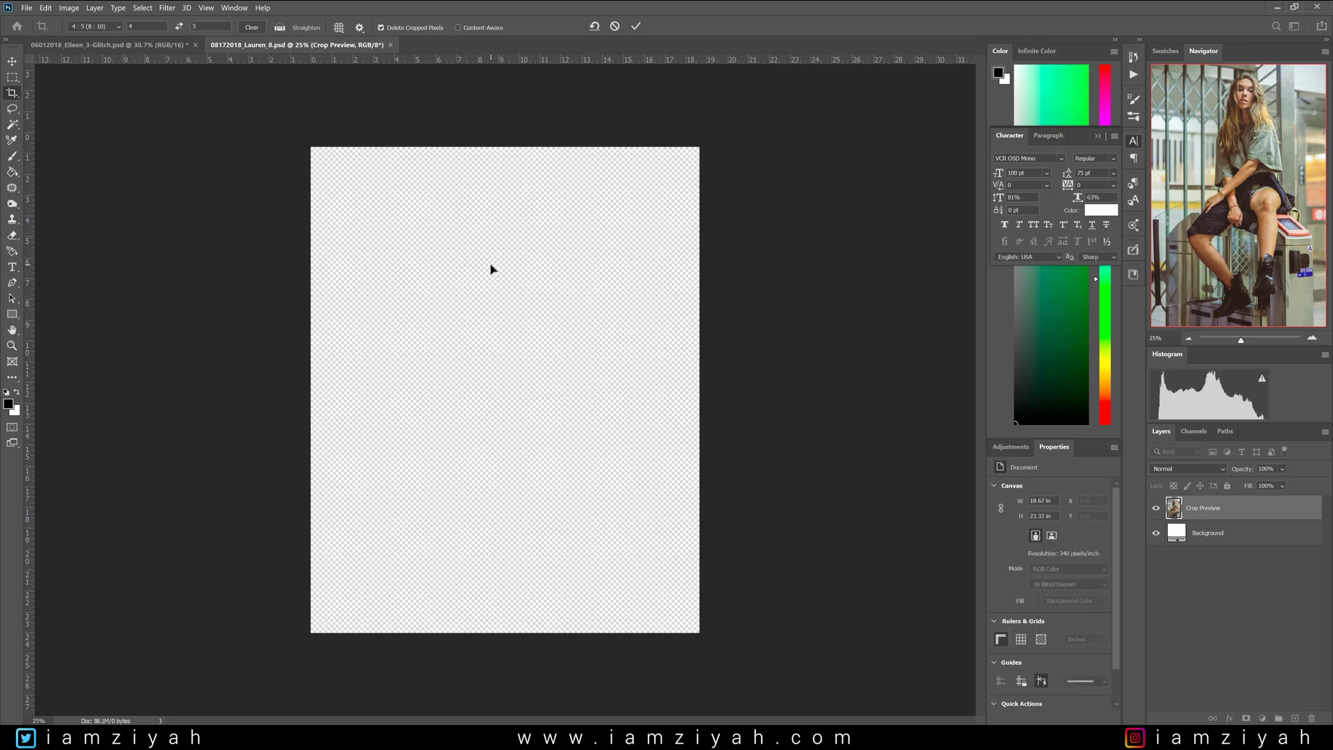
left_click(1010, 446)
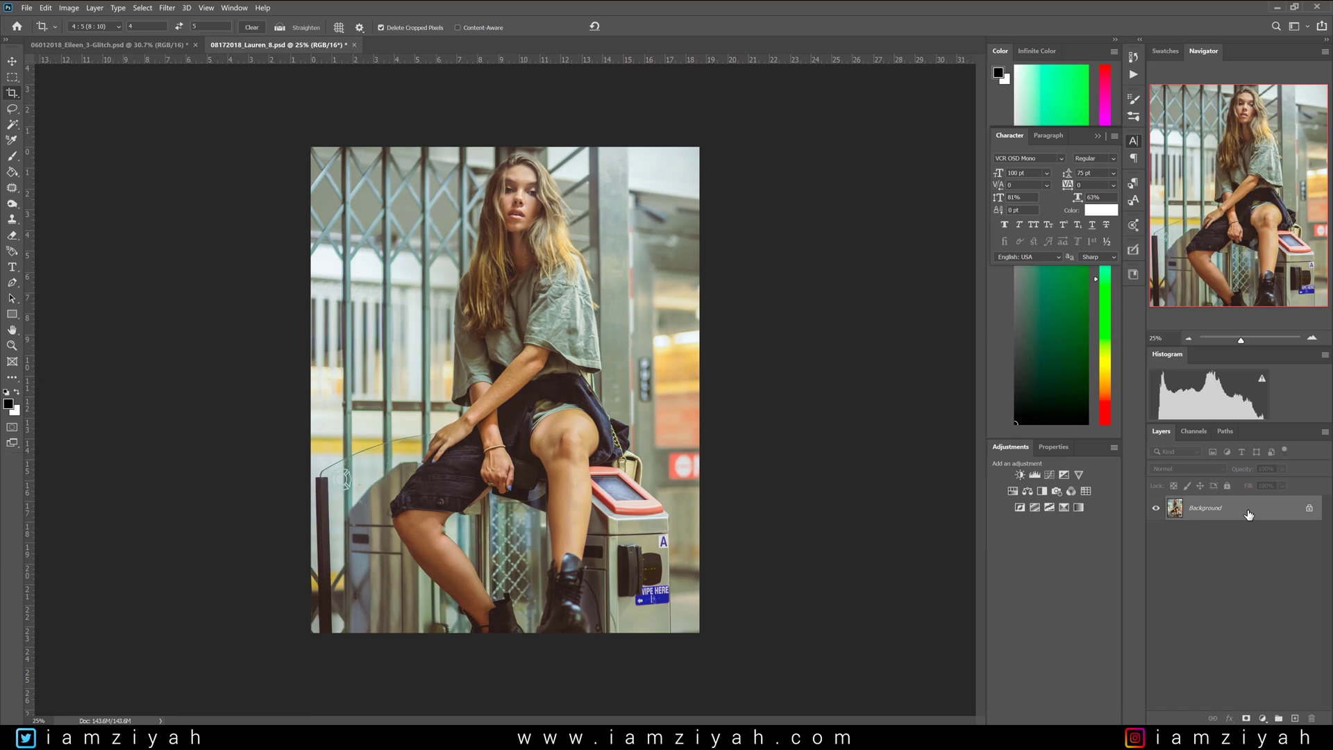
Duplicate the Background, then type a two-line 'PM 9:12' / 'AUG. 18 2018' timestamp at lower left.
key("ctrl+j")
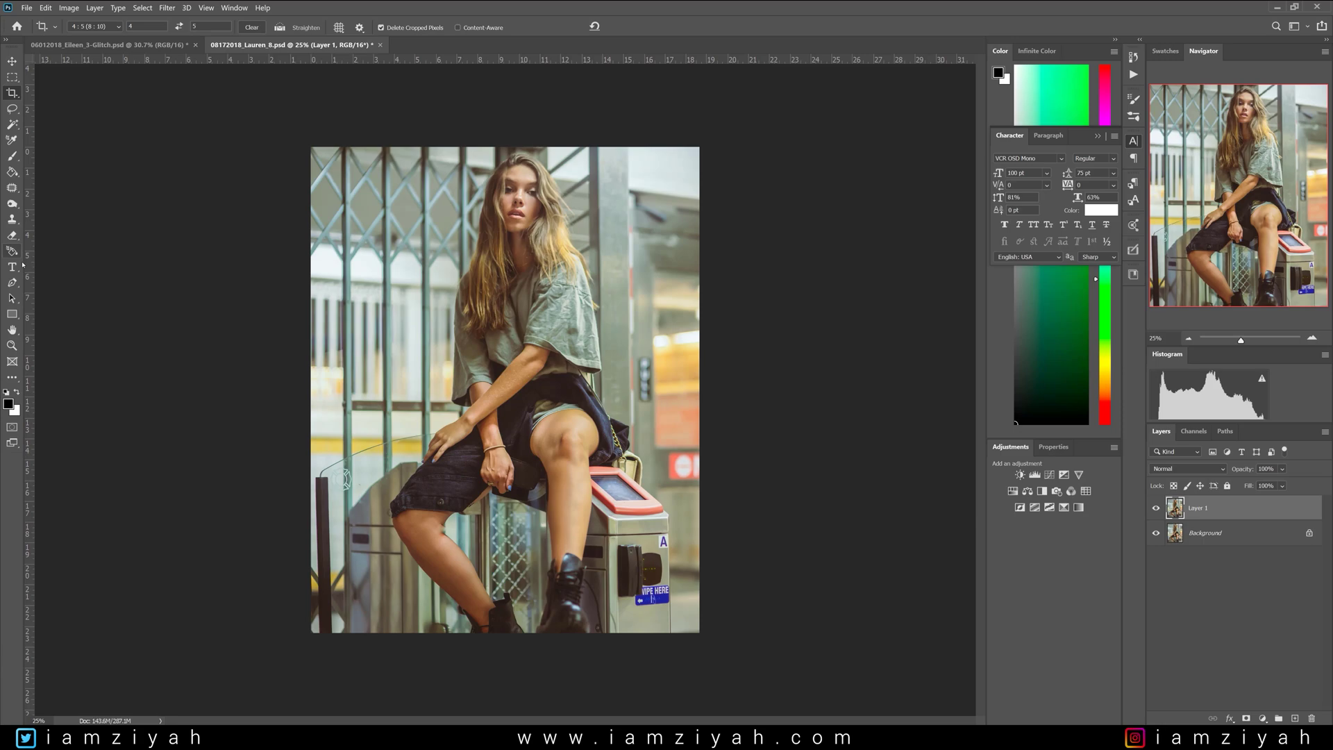
left_click(12, 267)
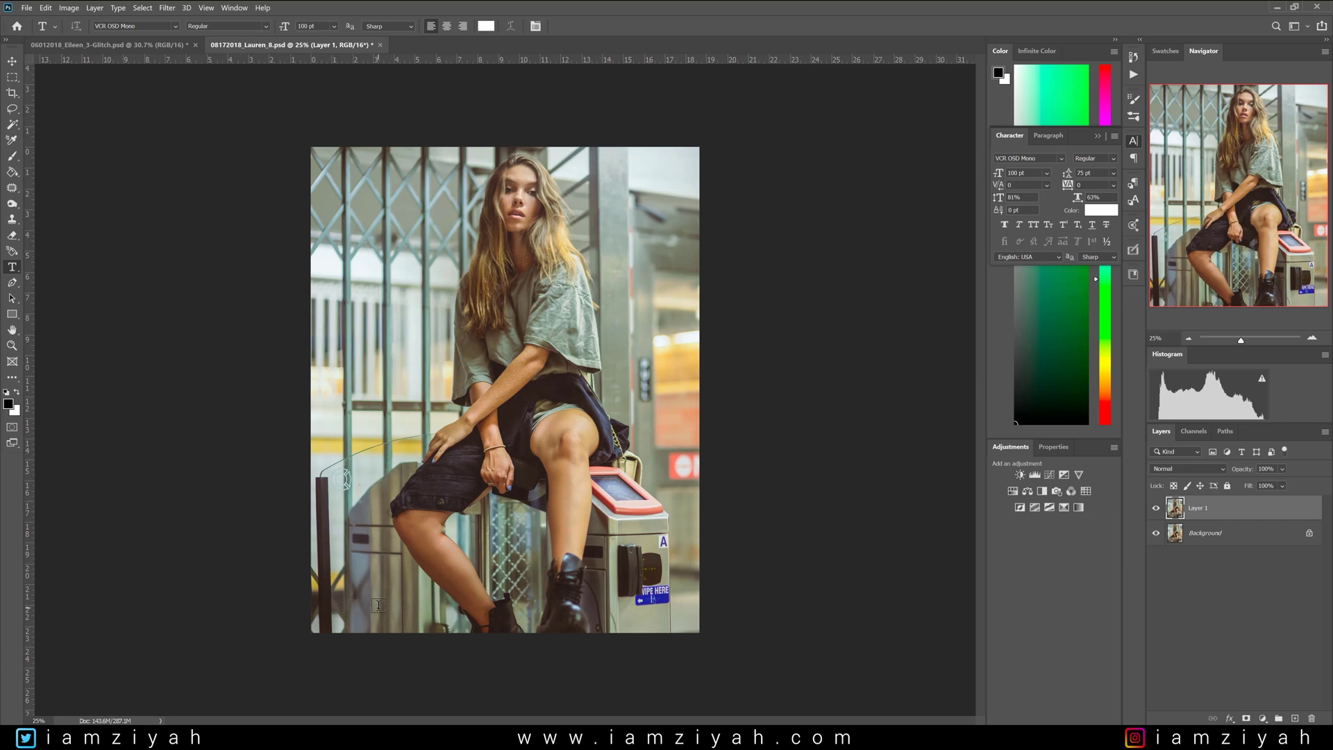
left_click(331, 598)
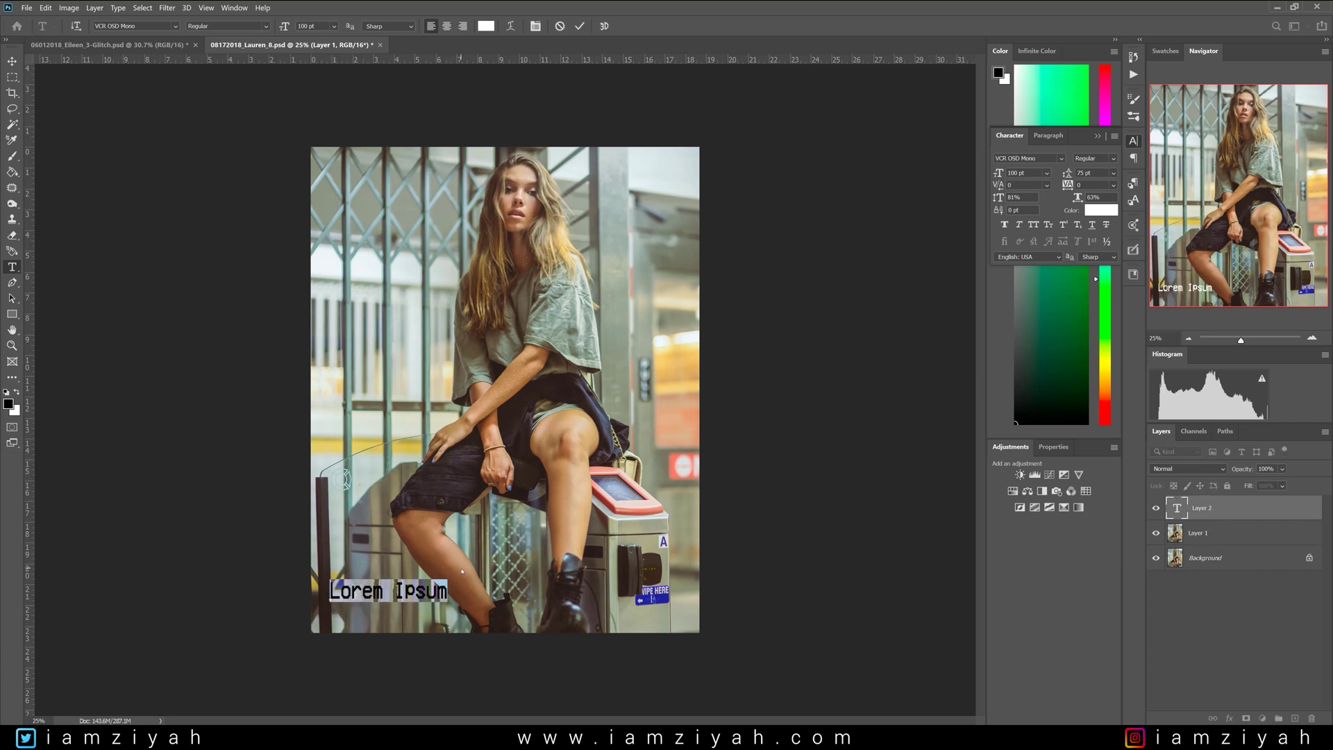
type("PM")
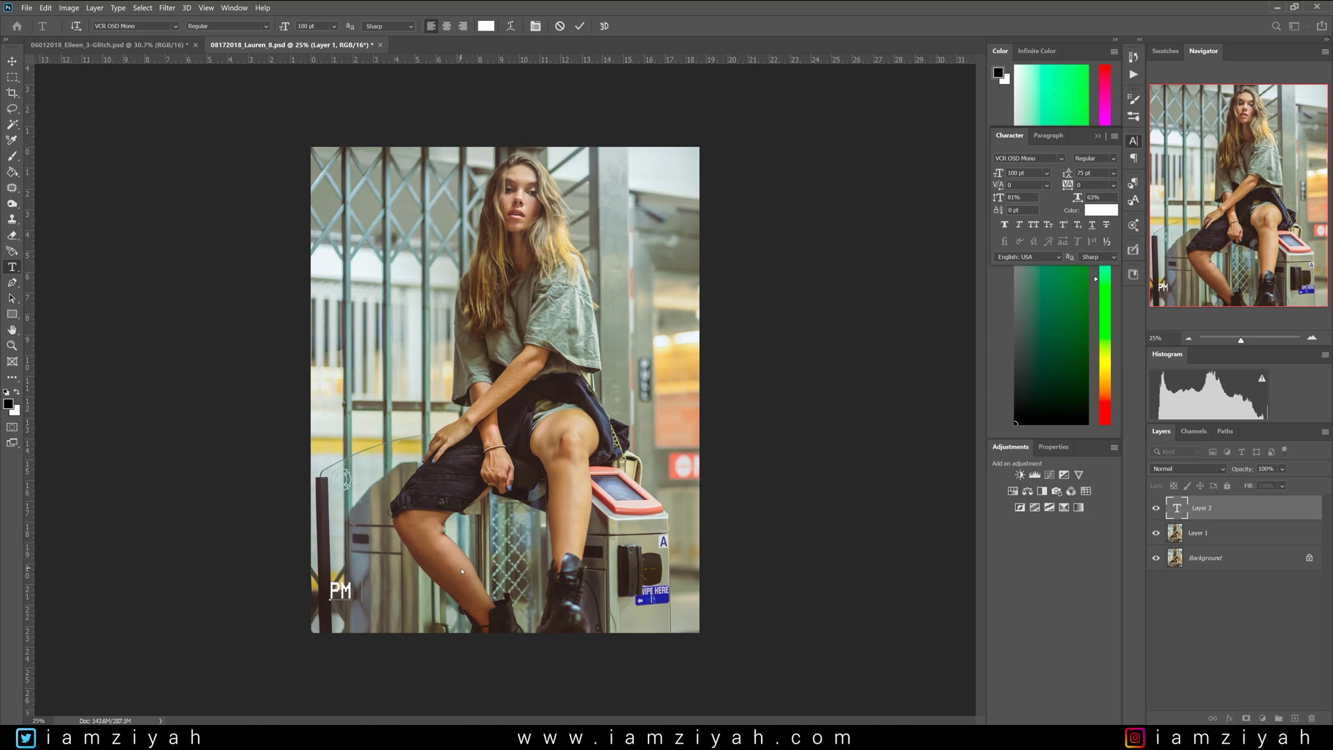
type(" 9:1212")
key("Return")
type("AUG. 18 2018")
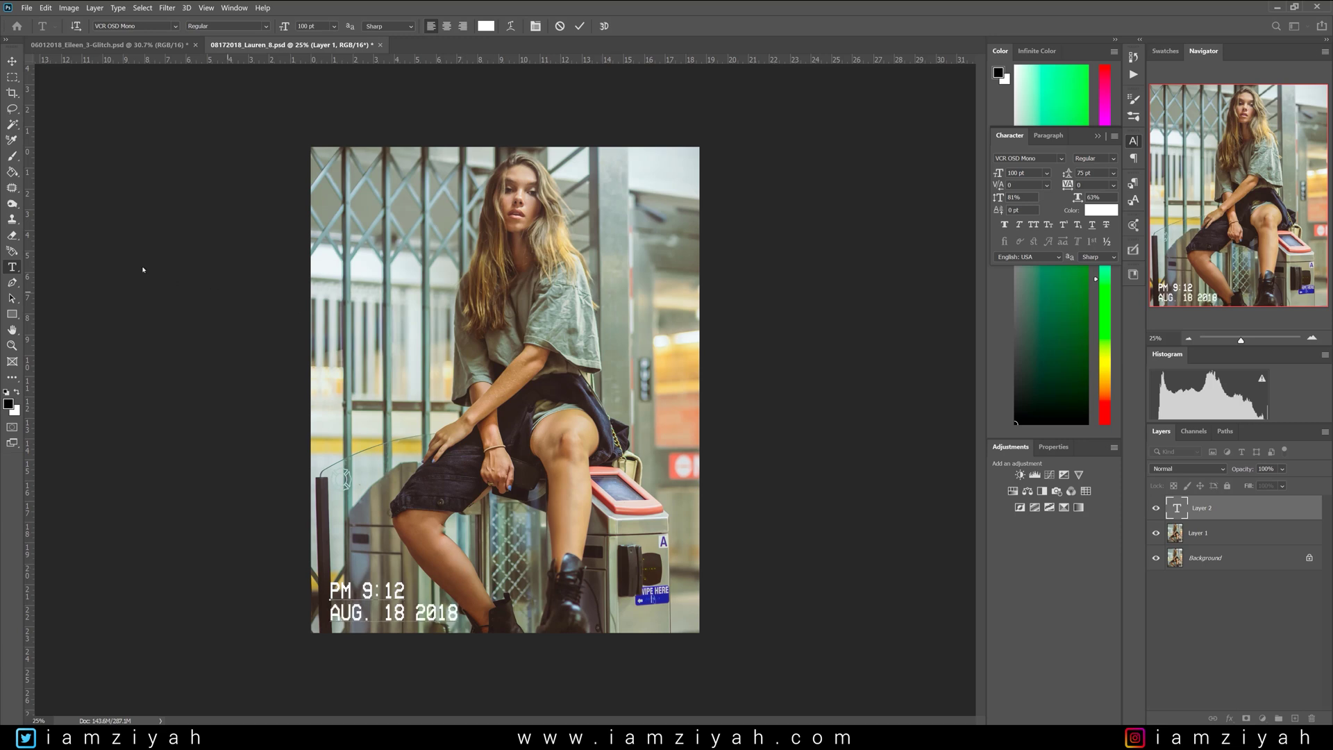
left_click(12, 61)
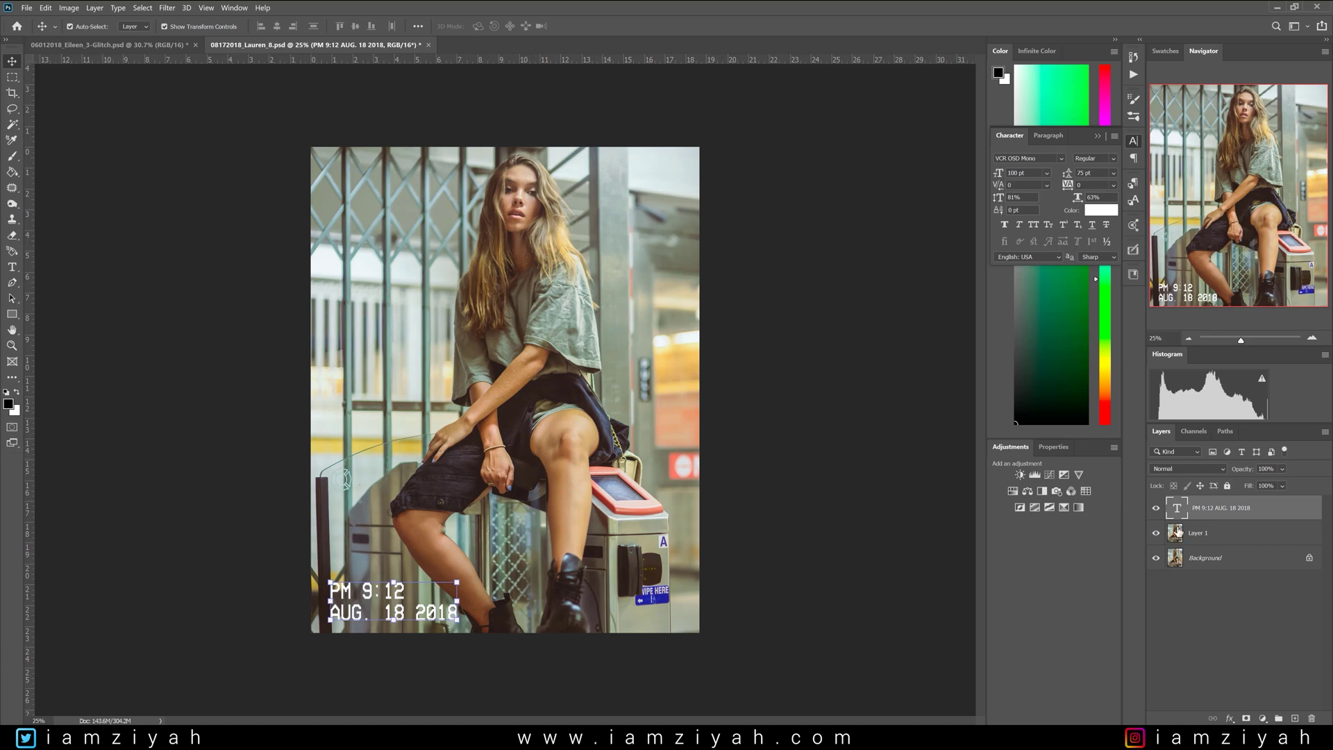
Add Uniform, Monochromatic noise of about 13.93% to Layer 1 with Filter > Noise > Add Noise.
left_click(1220, 537)
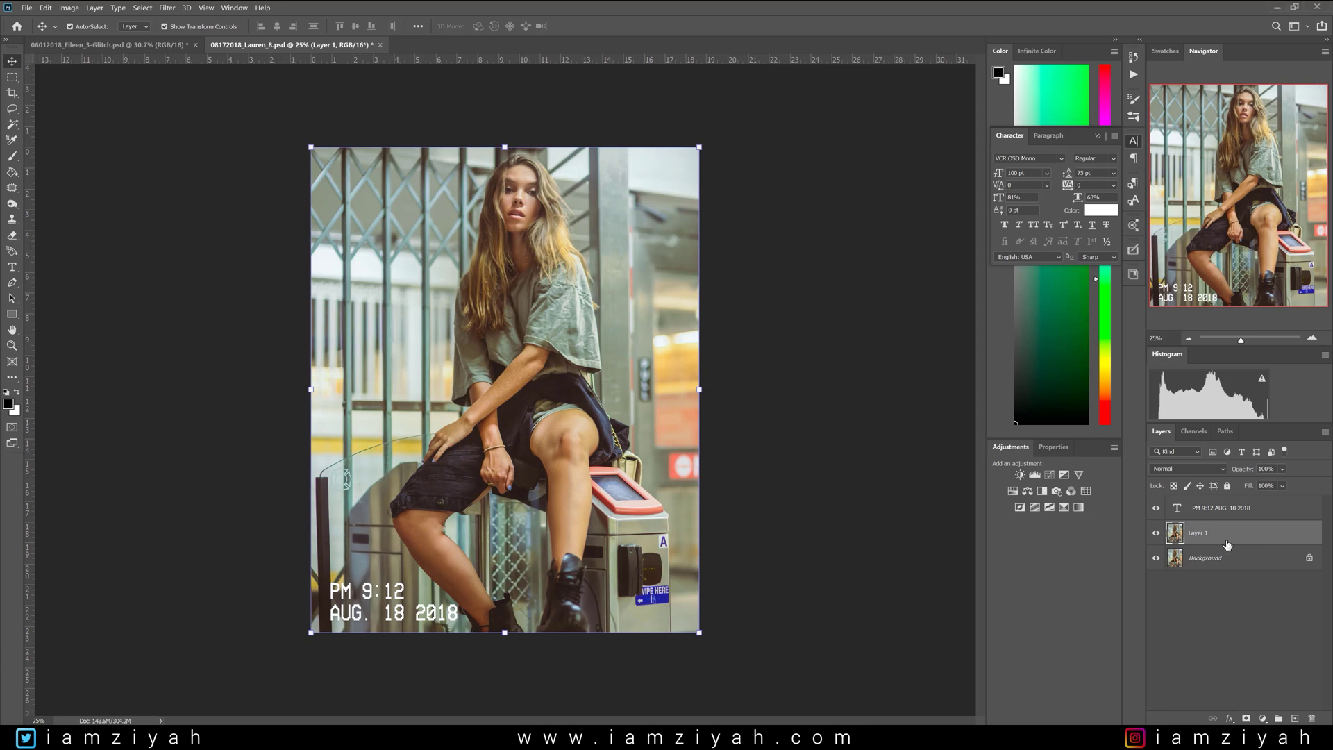
left_click(167, 8)
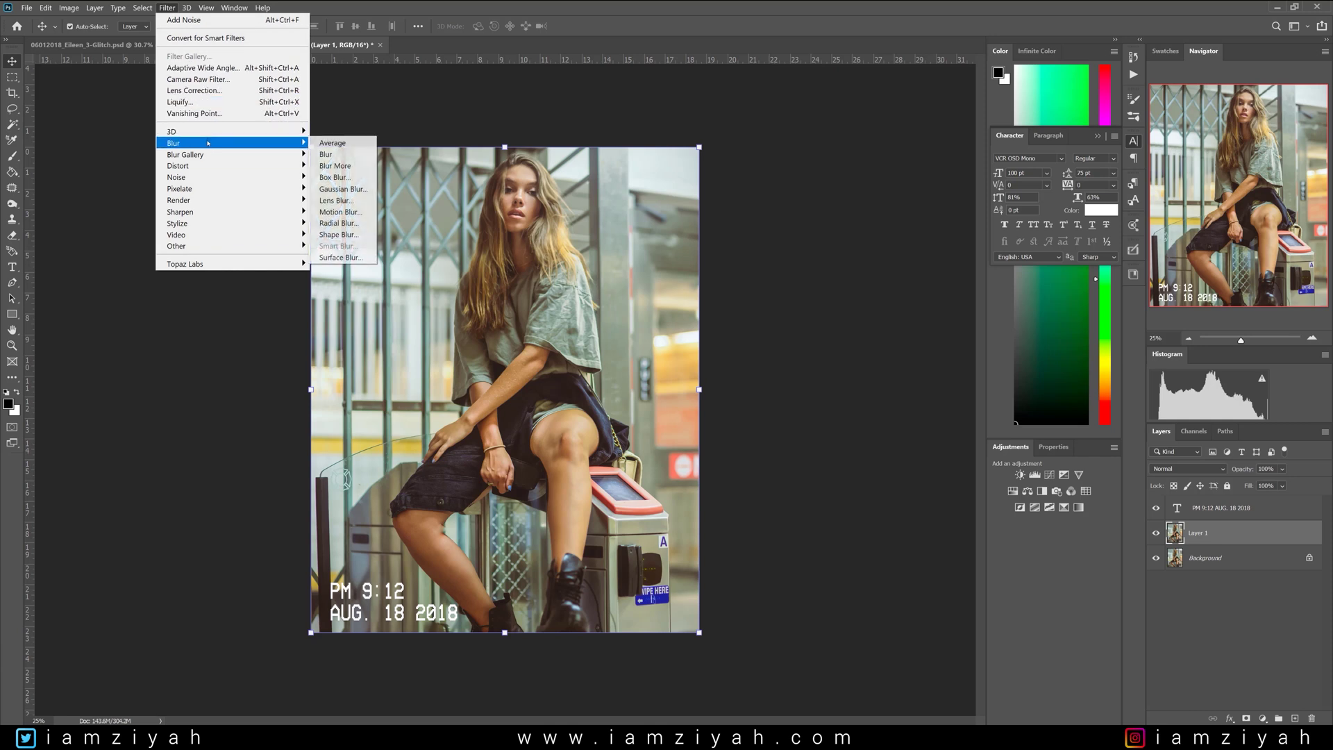
mouse_move(198, 179)
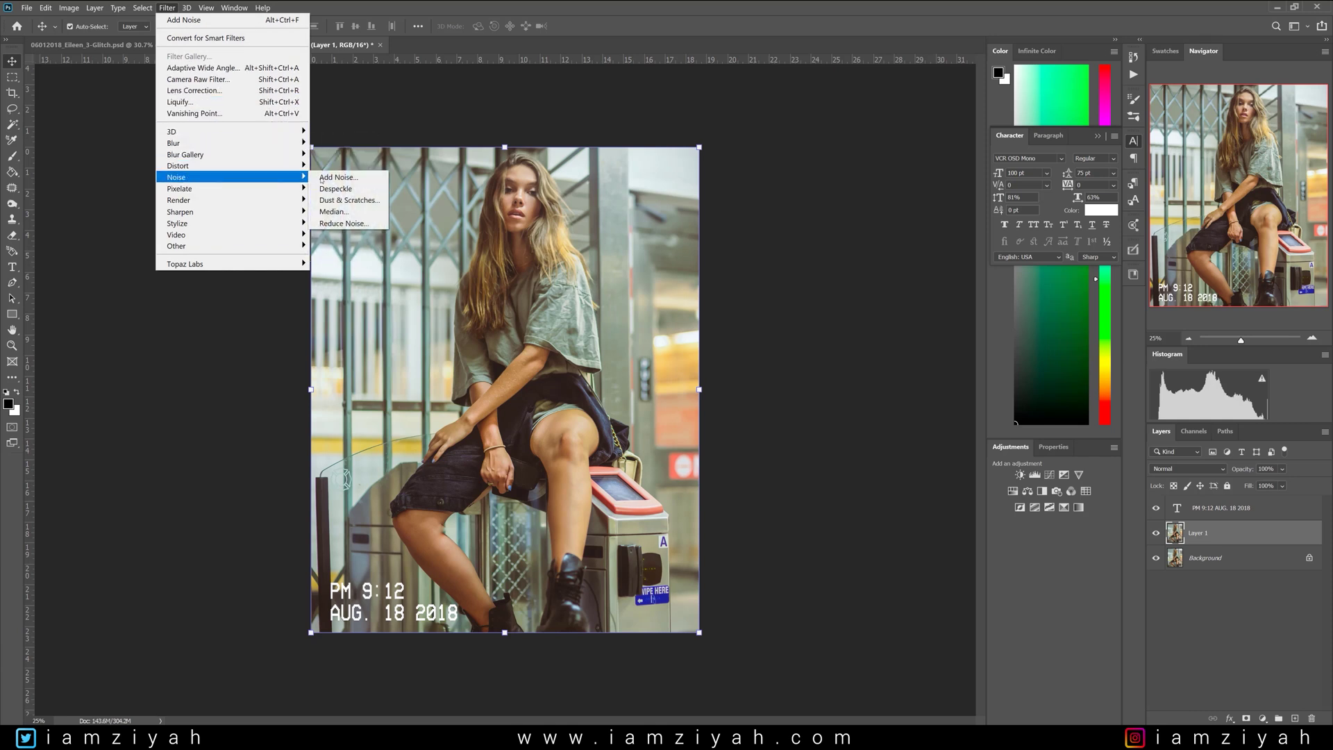
left_click(329, 178)
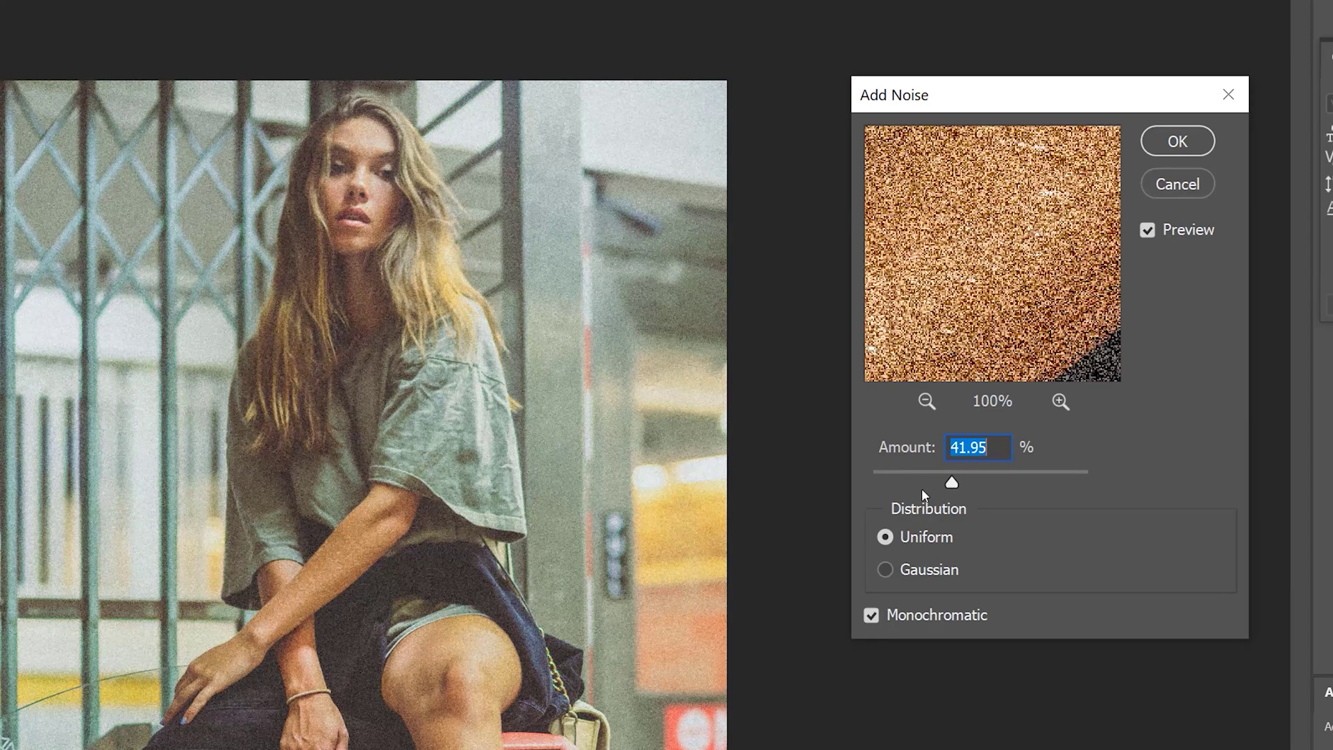
left_click_drag(910, 478, 904, 478)
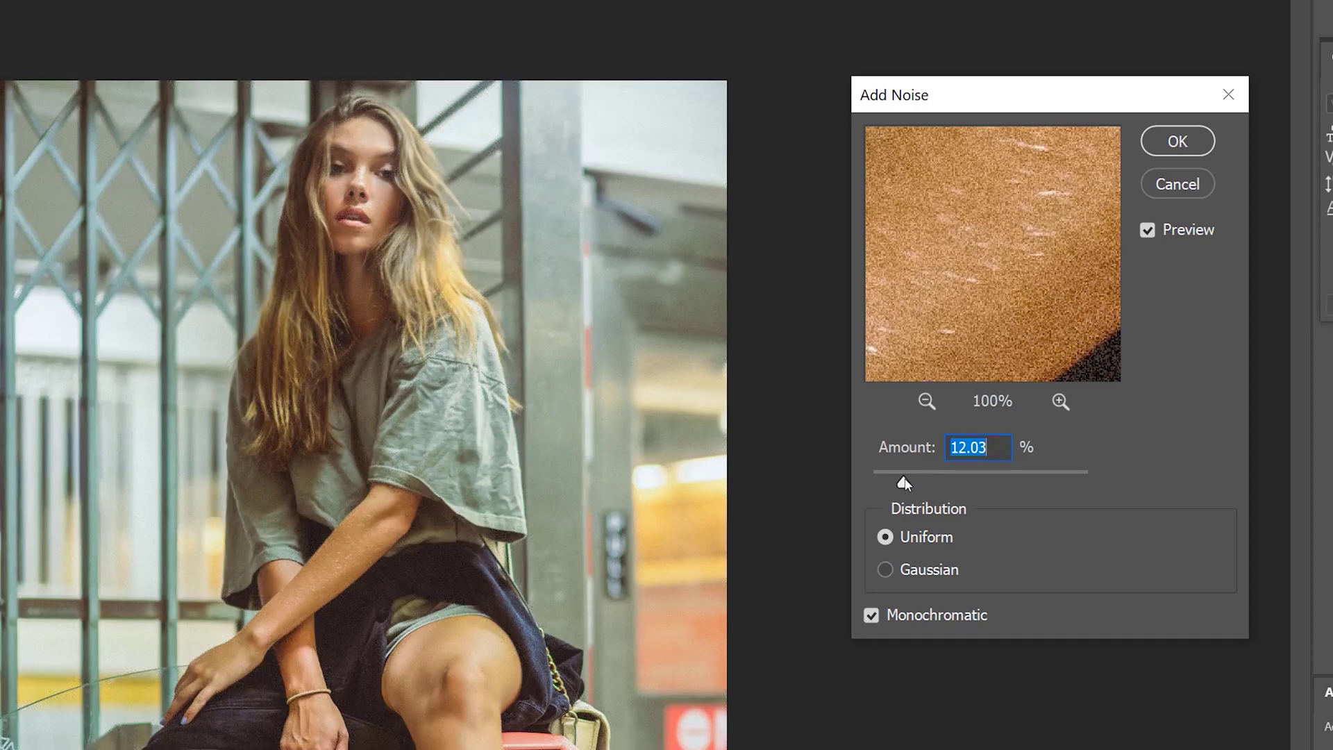
left_click_drag(905, 480, 903, 481)
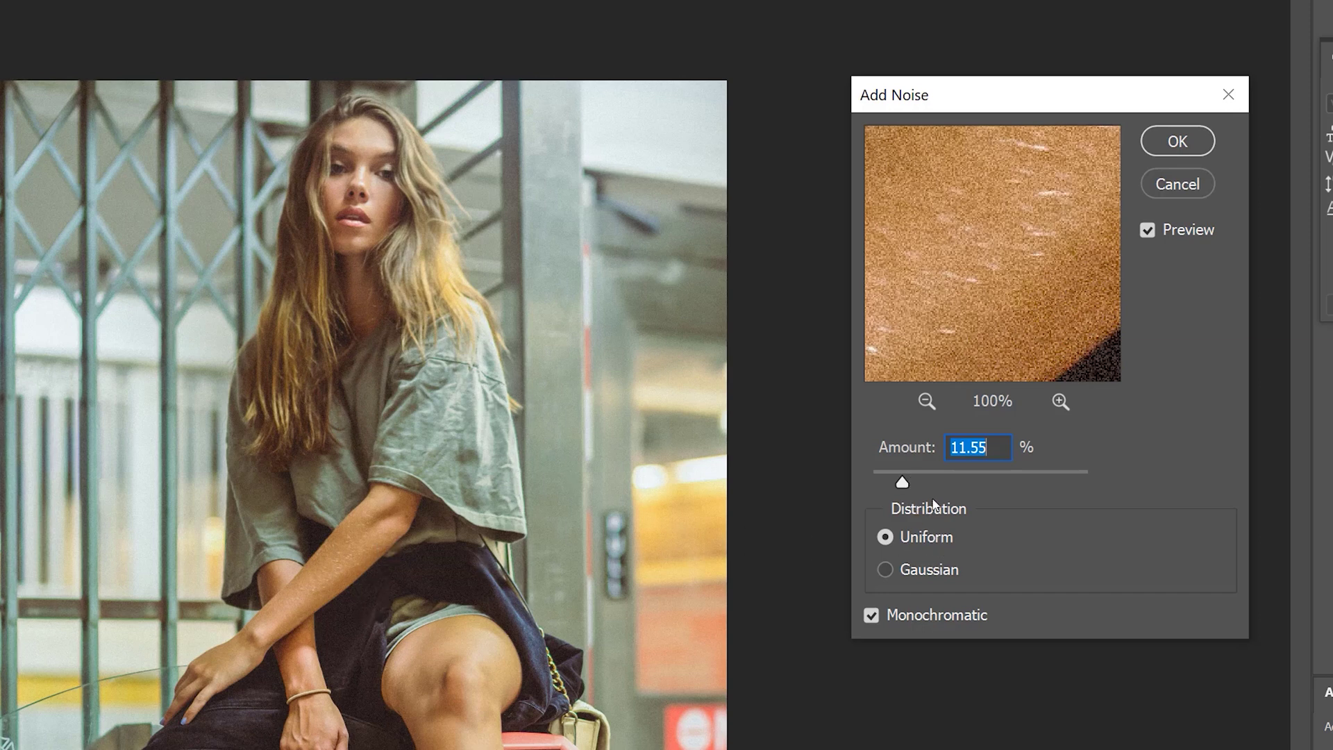
left_click_drag(907, 485, 909, 487)
Apply the noise, choose the Single Row Marquee tool, and duplicate Layer 1.
key("Return")
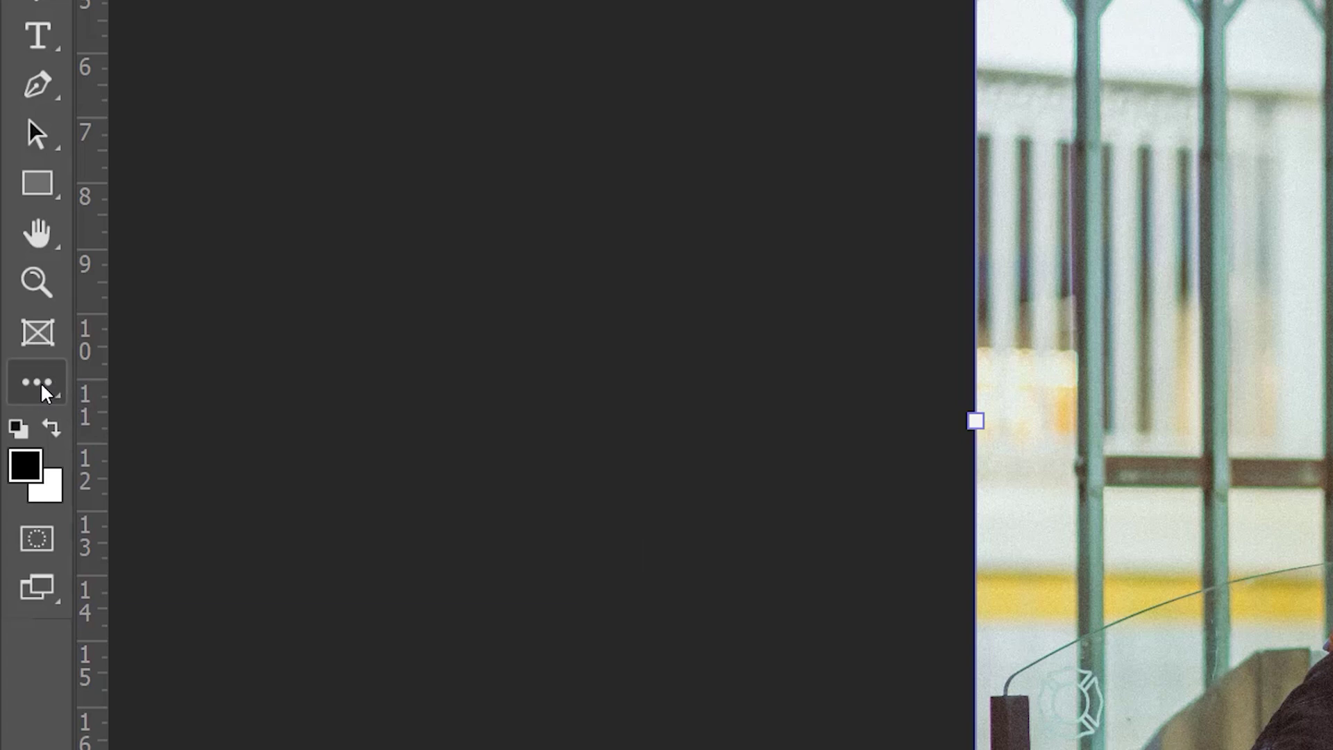
left_click(45, 392)
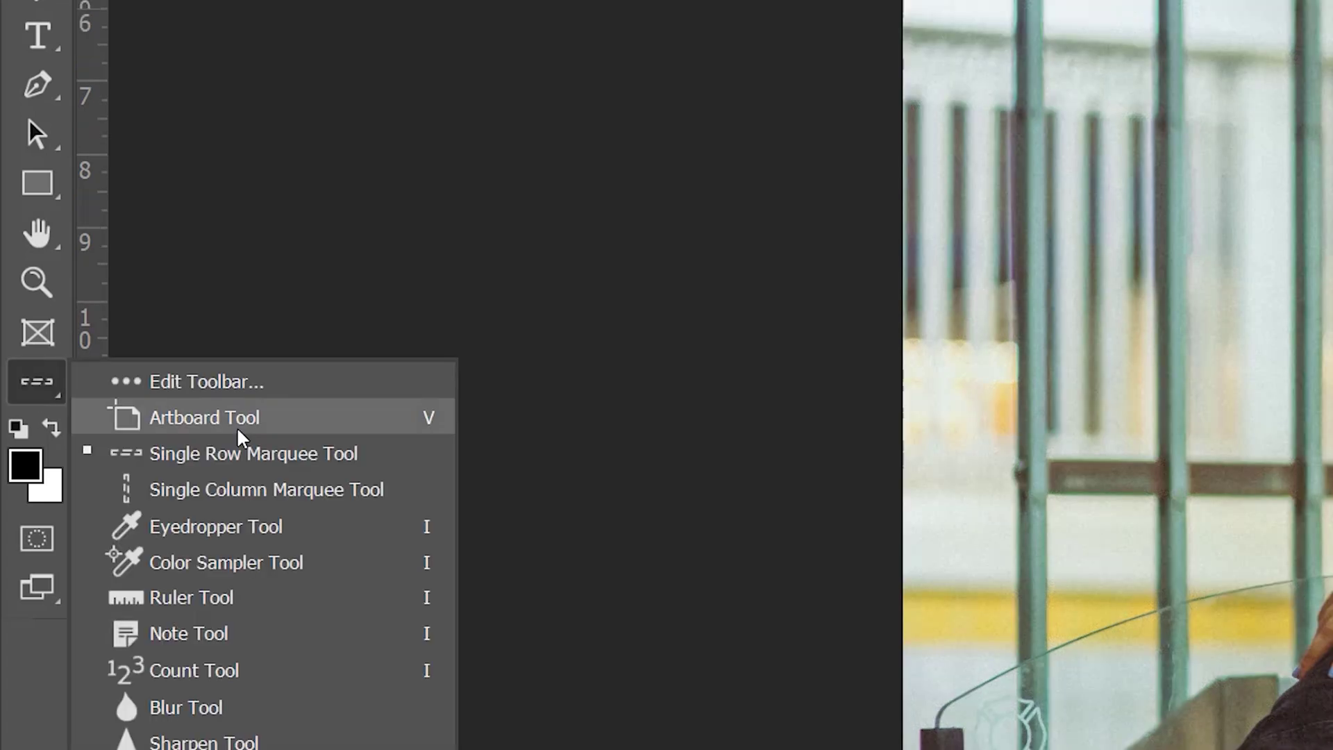
left_click(254, 462)
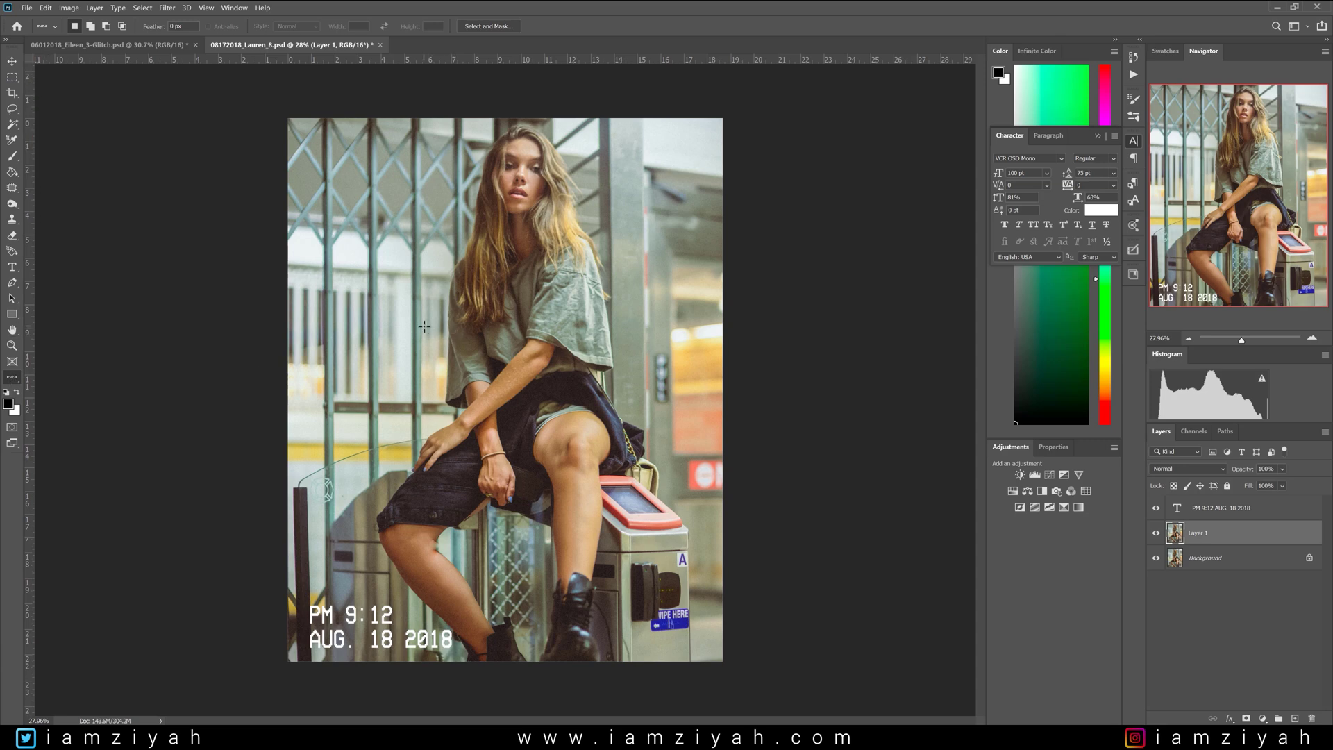
scroll(524, 299, "up", 3)
key("ctrl+j")
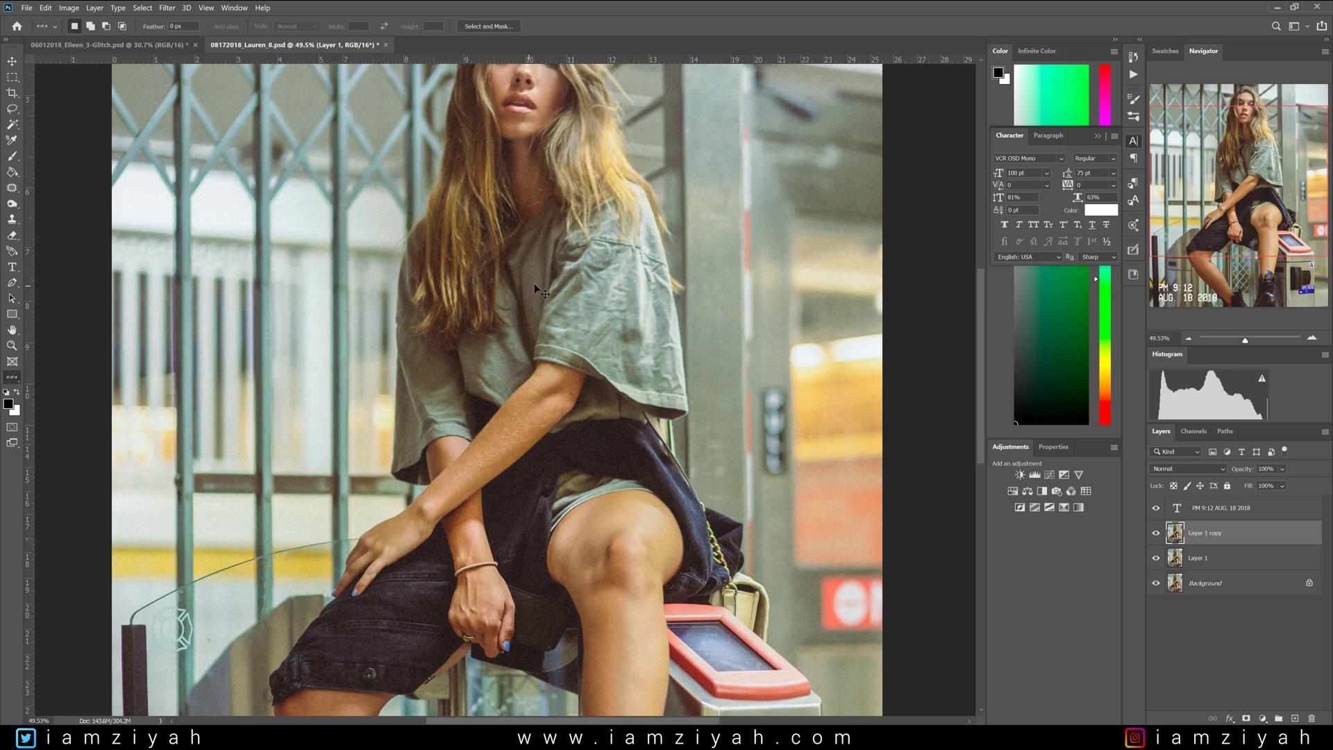
Select a one-pixel row across her shoulders.
left_click(115, 330)
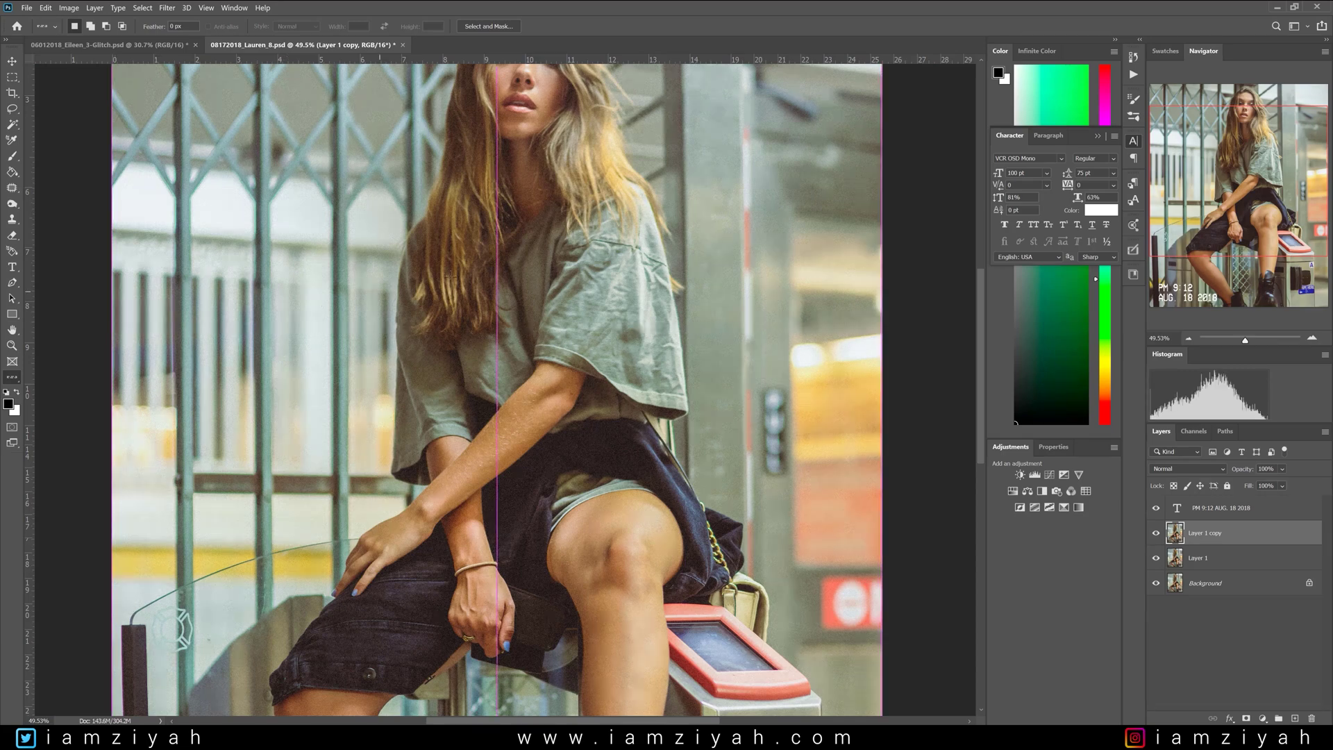
scroll(174, 301, "down", 1)
scroll(477, 275, "up", 3)
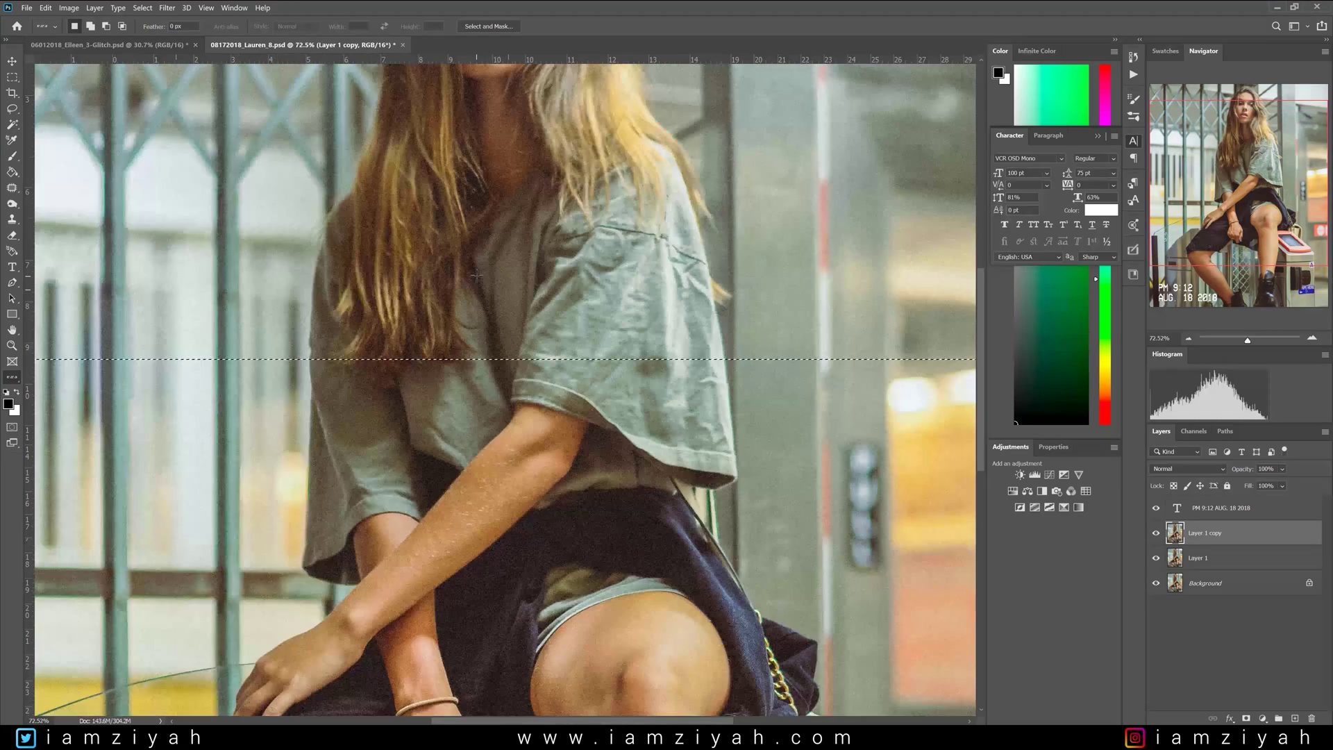
scroll(428, 279, "down", 5)
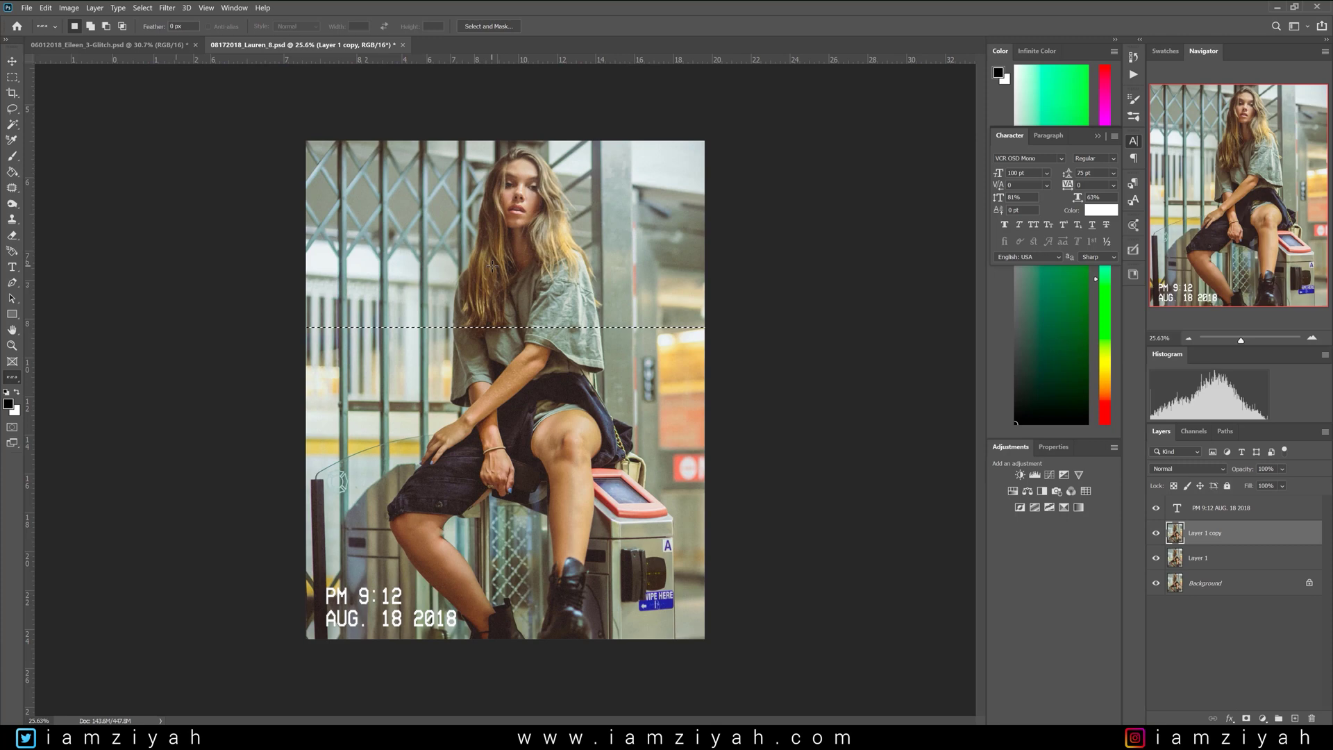
scroll(512, 263, "up", 3)
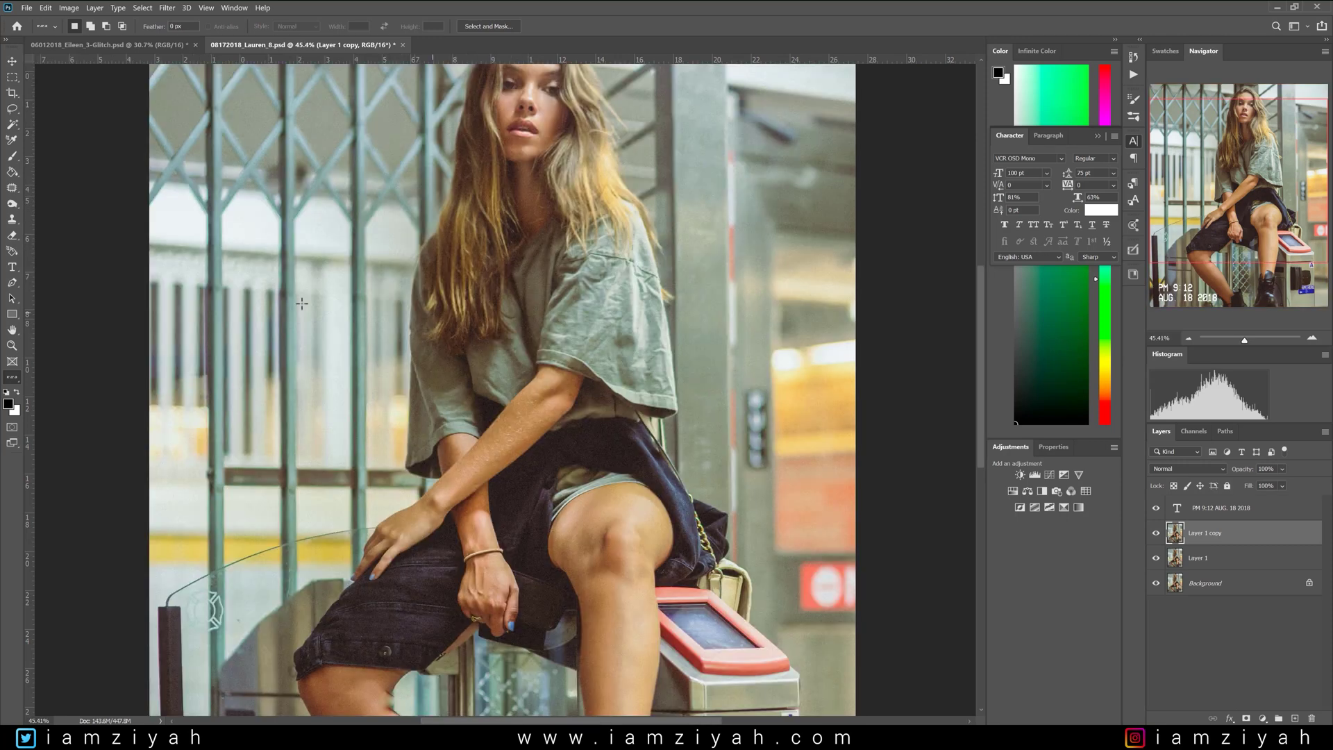
left_click(553, 295)
scroll(553, 295, "up", 3)
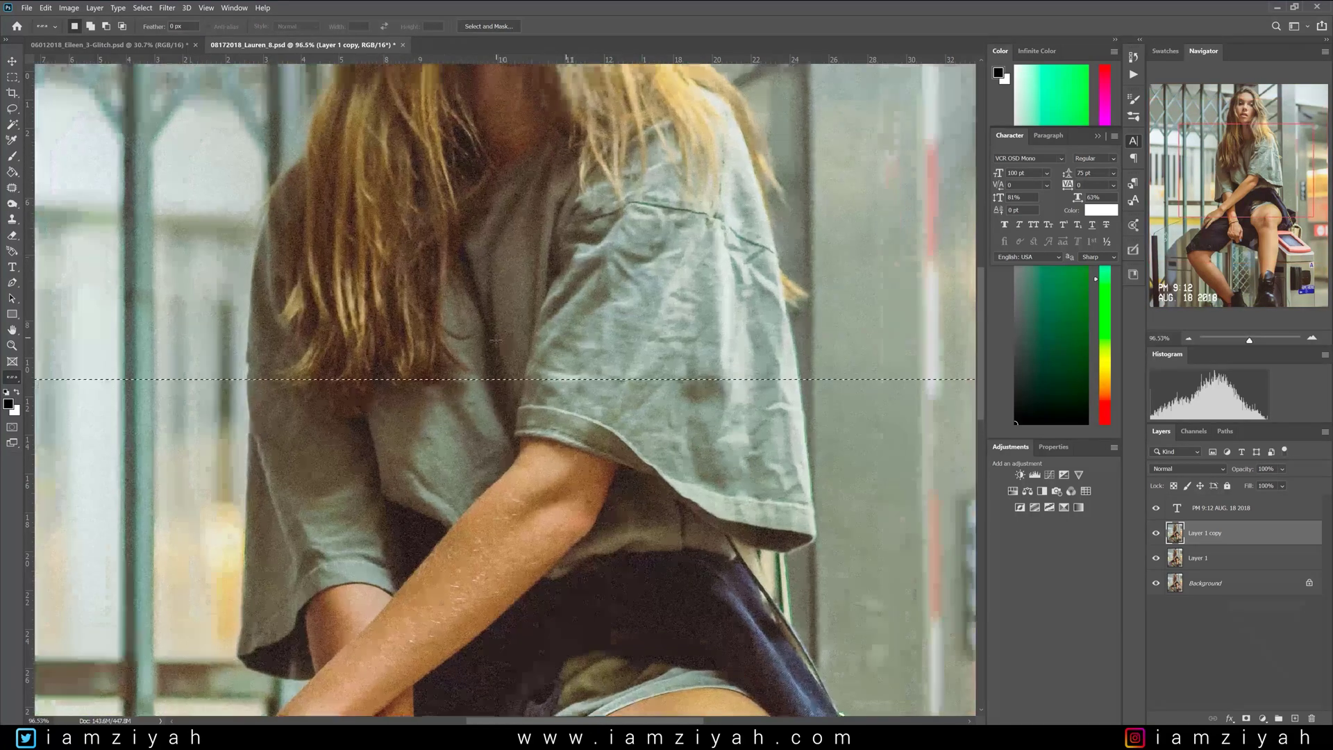
Free Transform the row, stretching it down and up into a vertical streak band.
key("ctrl+t")
scroll(505, 399, "up", 3)
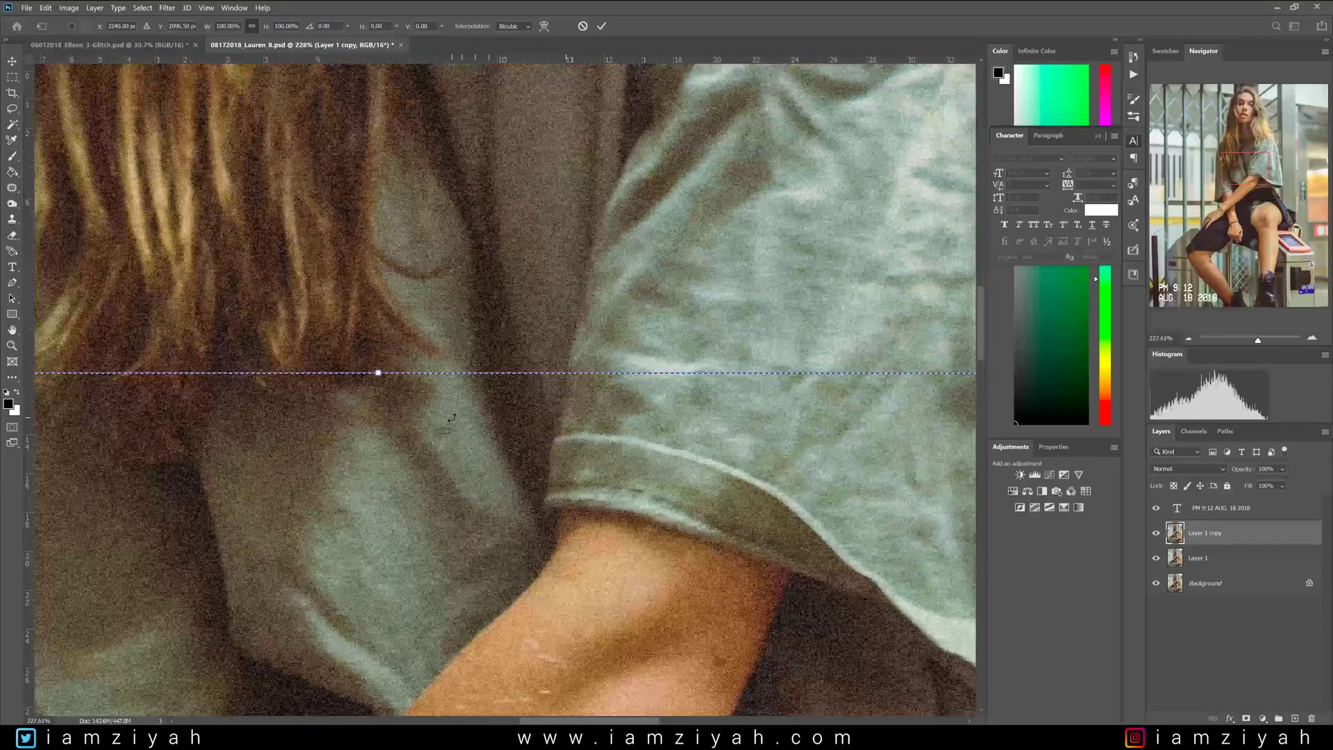
left_click_drag(378, 373, 378, 428)
left_click_drag(377, 373, 378, 310)
scroll(448, 365, "down", 3)
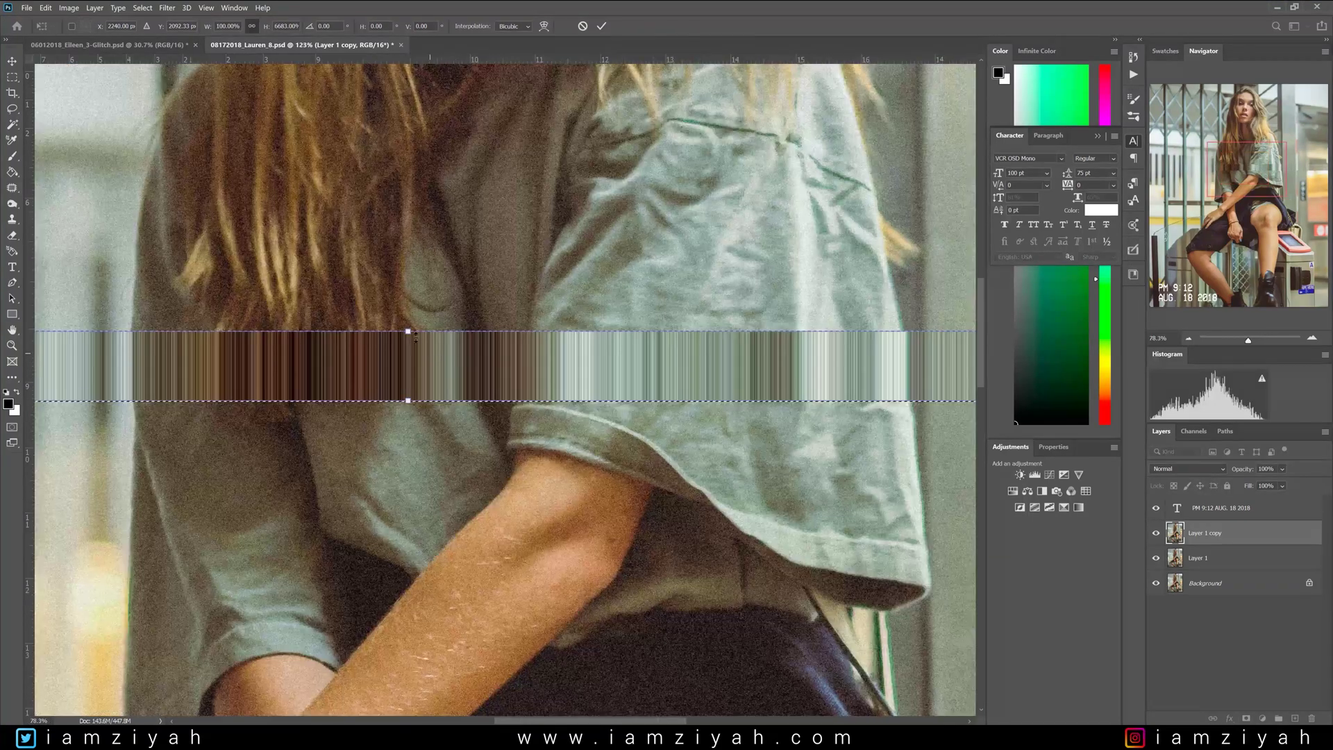
scroll(380, 302, "down", 1)
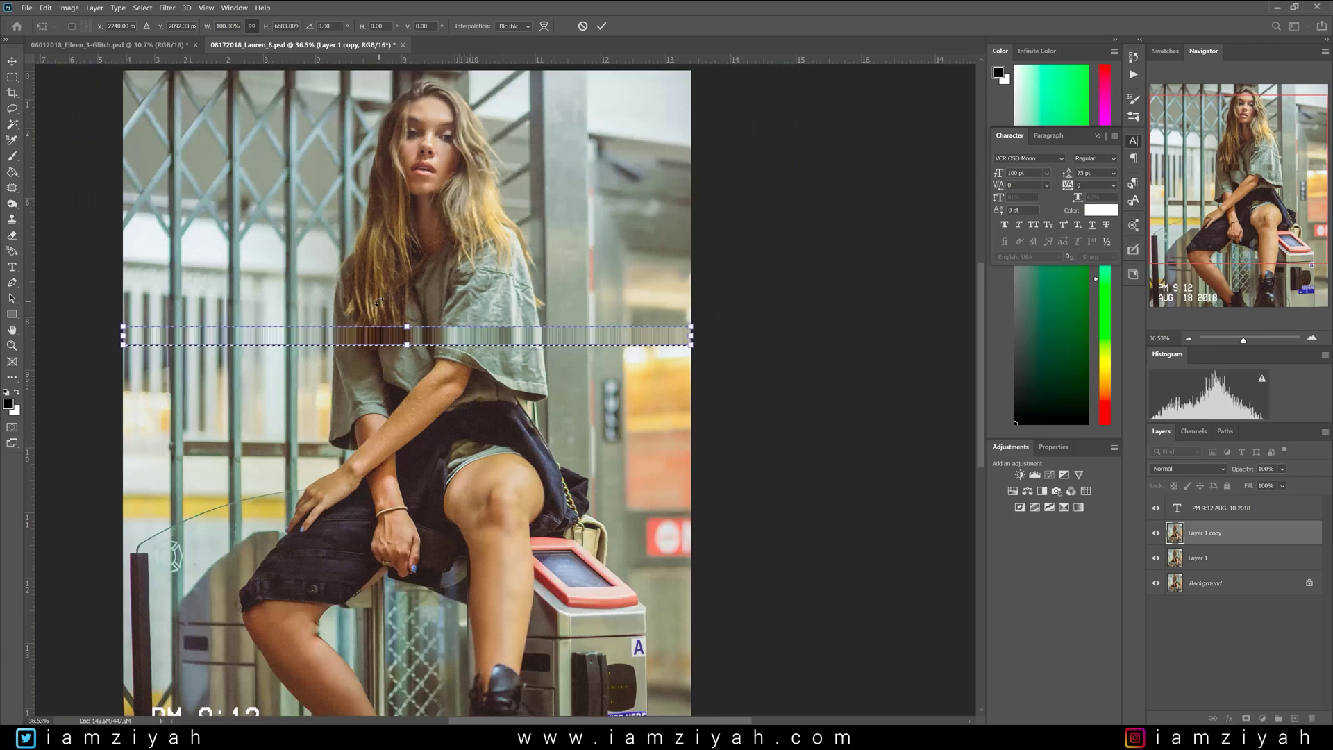
key("Return")
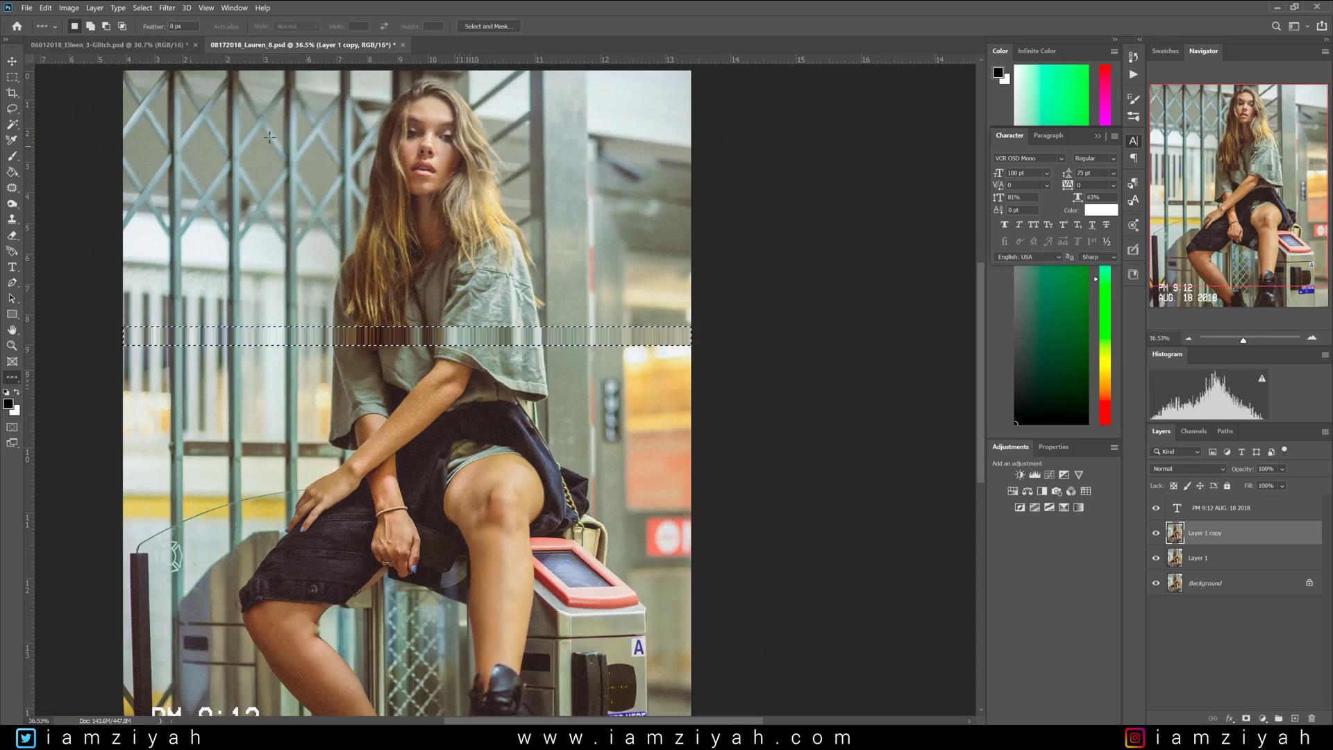
Apply Filter > Distort > Shear to the streak band, then reapply Shear a second time.
left_click(167, 8)
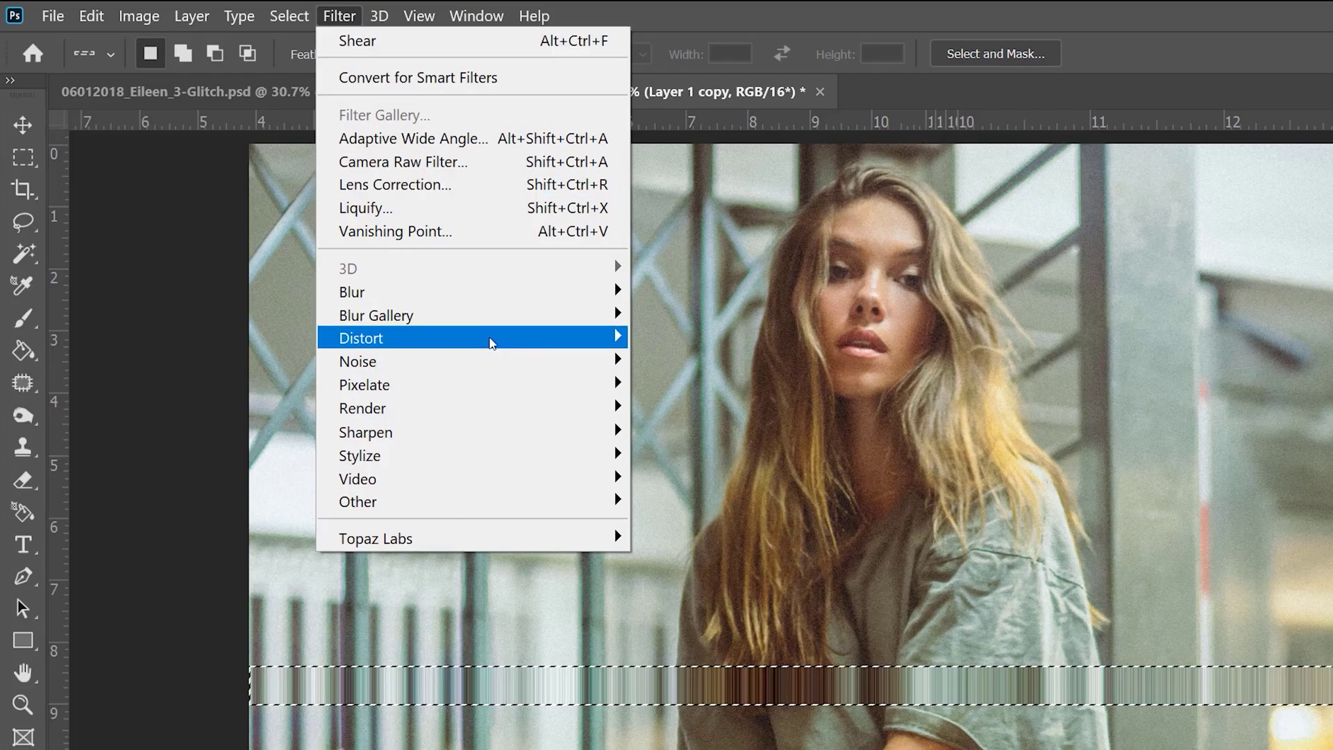
mouse_move(242, 170)
left_click(747, 431)
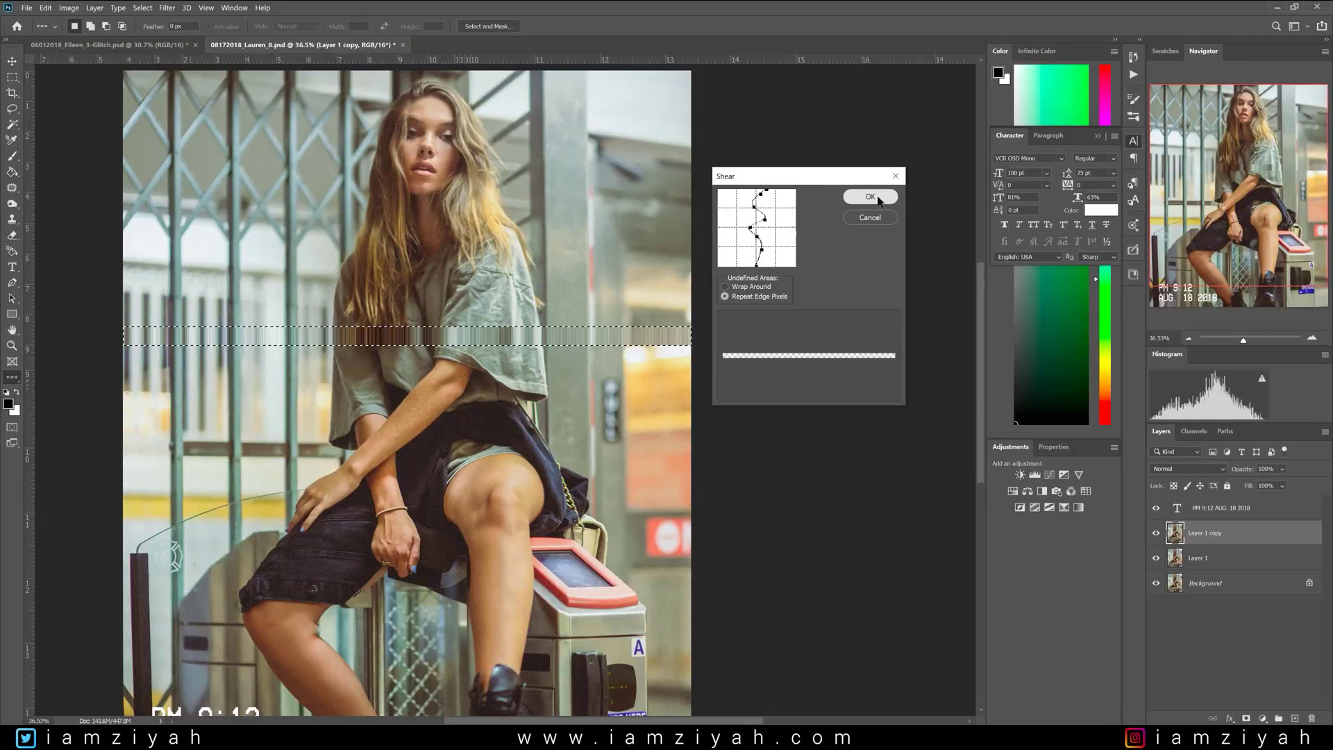
left_click(1055, 187)
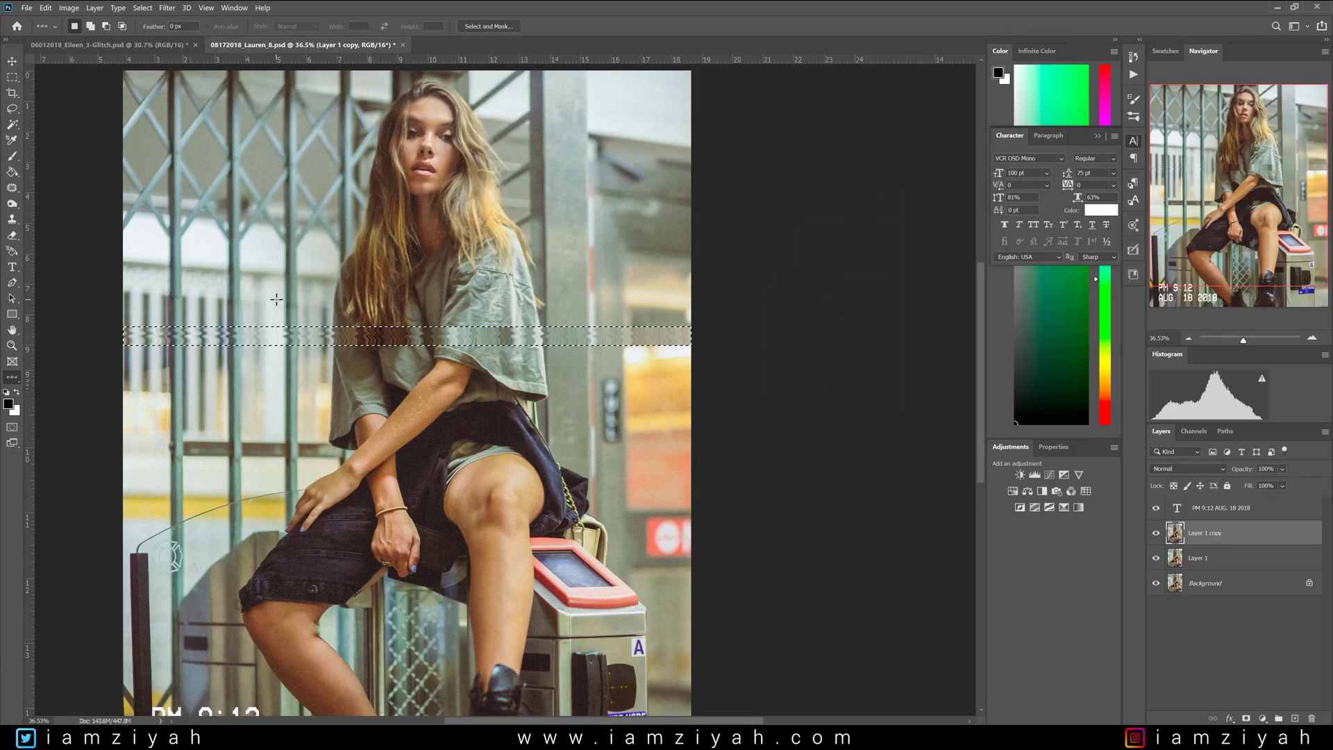
scroll(319, 292, "up", 1)
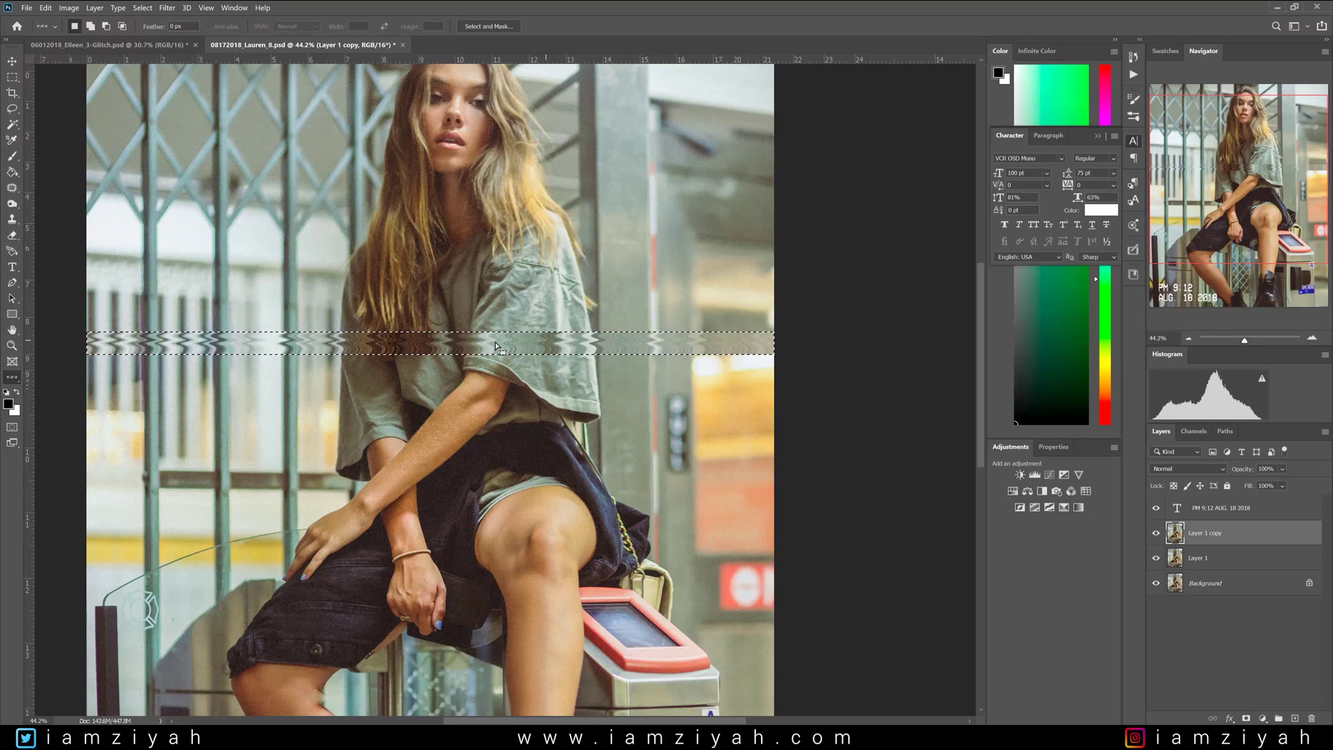
left_click(167, 8)
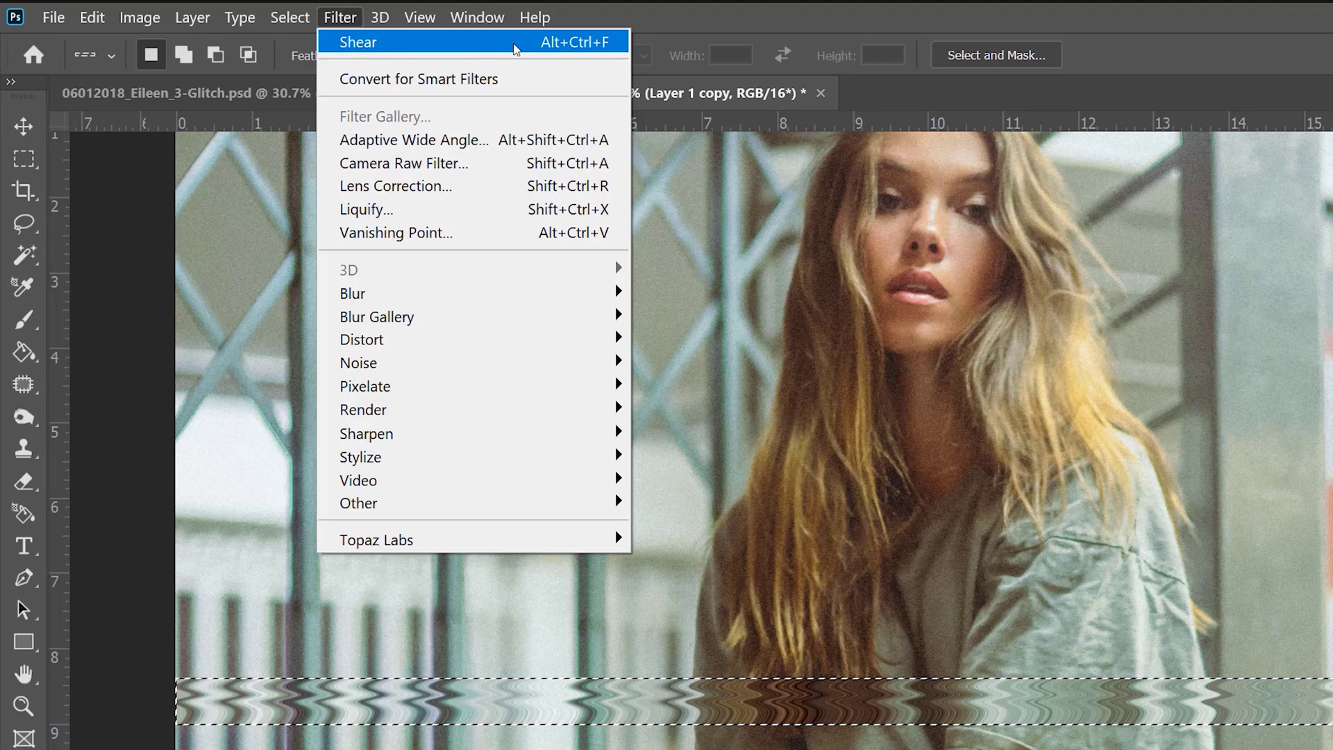
left_click(522, 43)
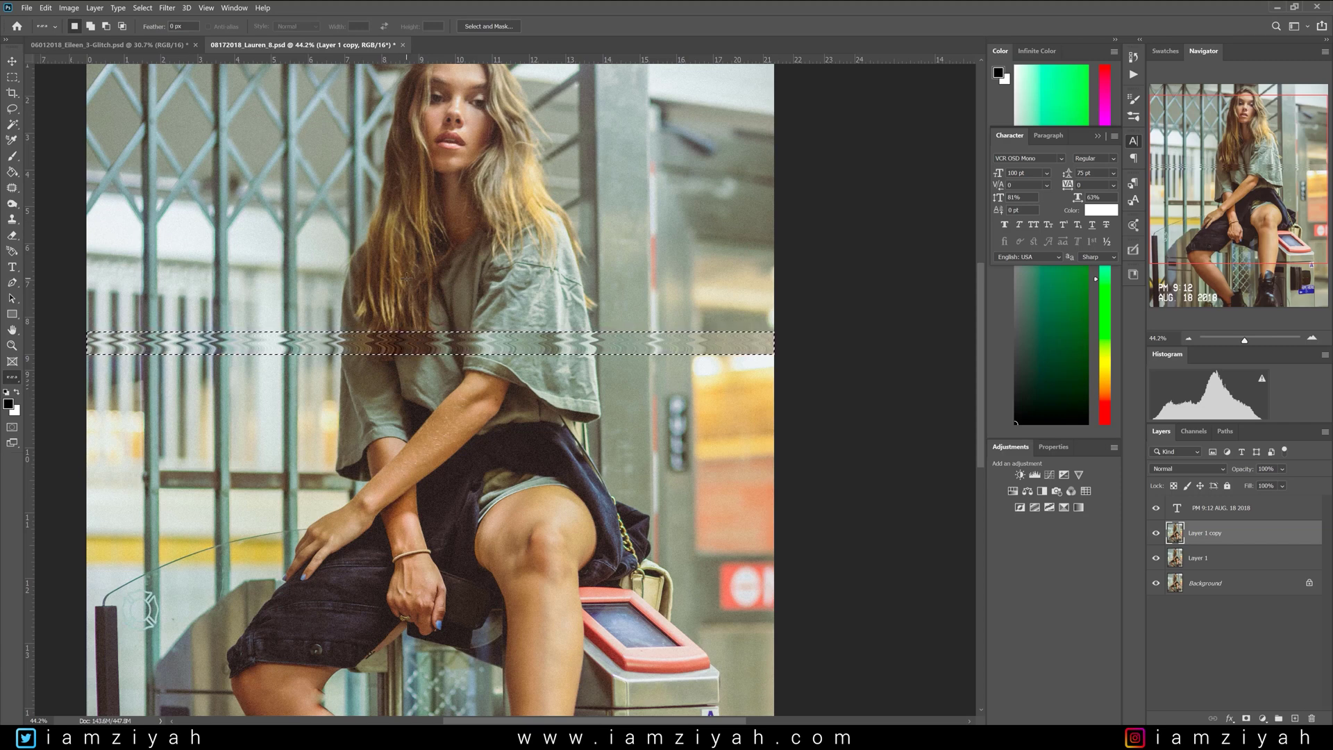
Create a streak band across her legs and shear it twice with the last filter.
key("ctrl+d")
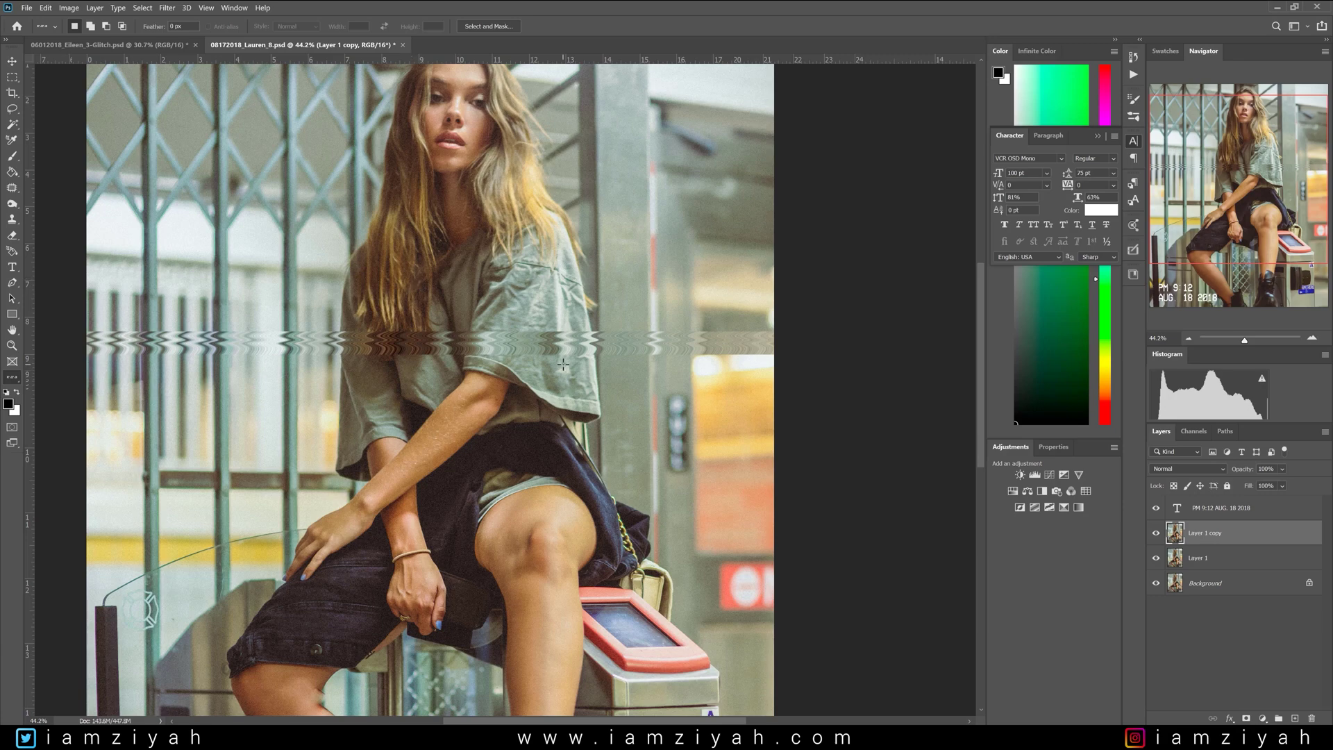
scroll(563, 364, "up", 1)
left_click_drag(1246, 202, 1247, 250)
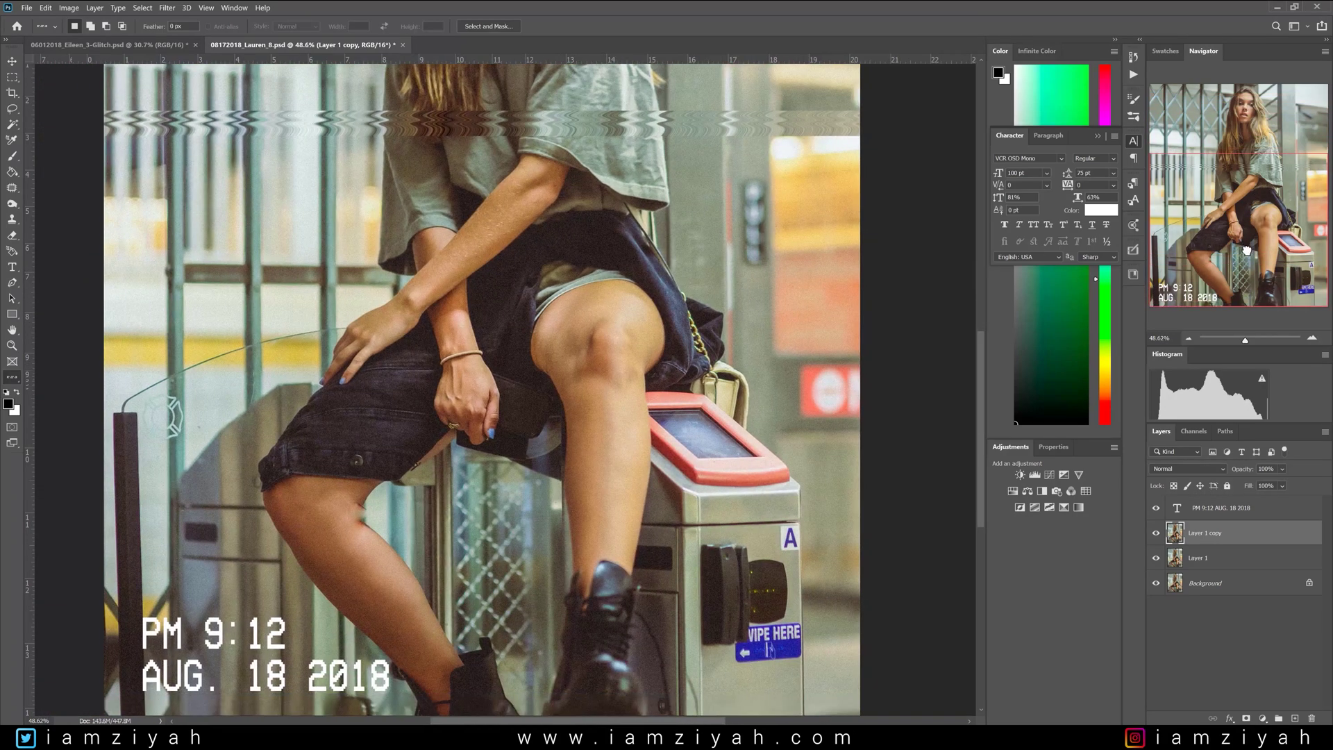
scroll(144, 457, "up", 1)
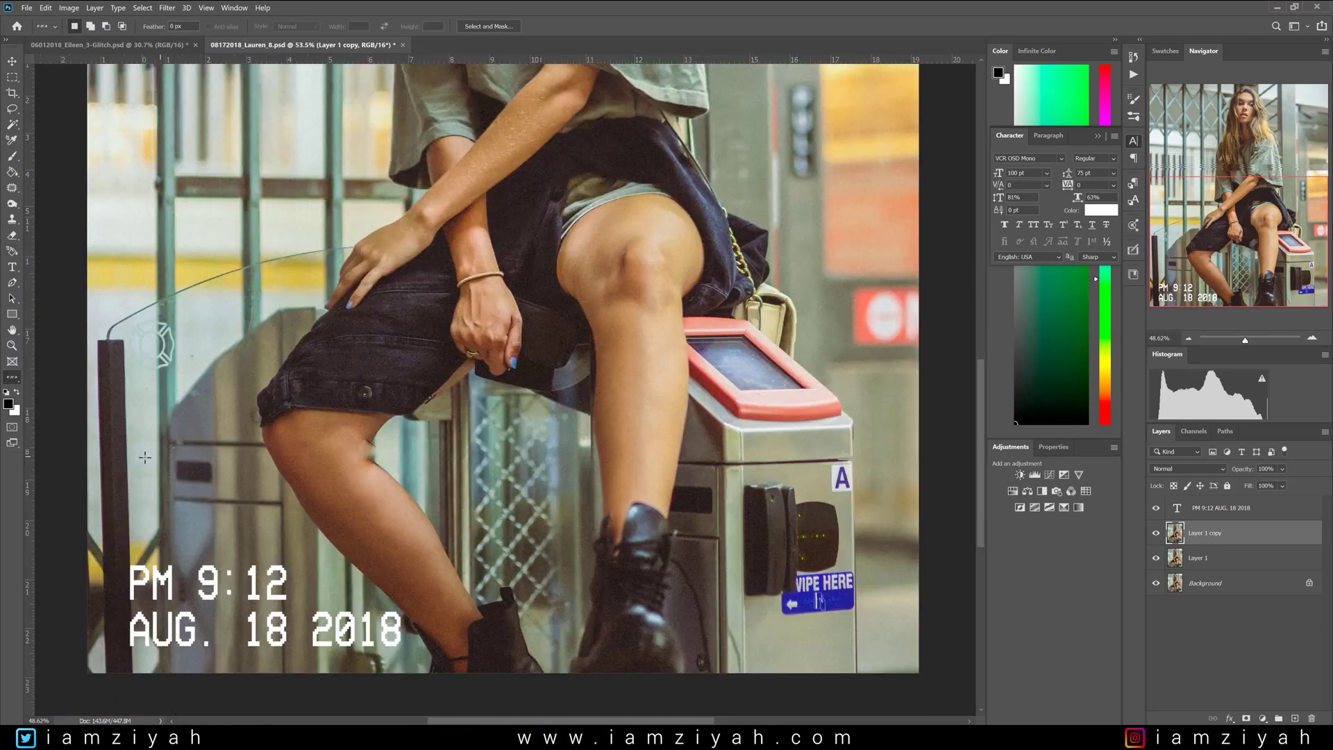
scroll(127, 448, "down", 1)
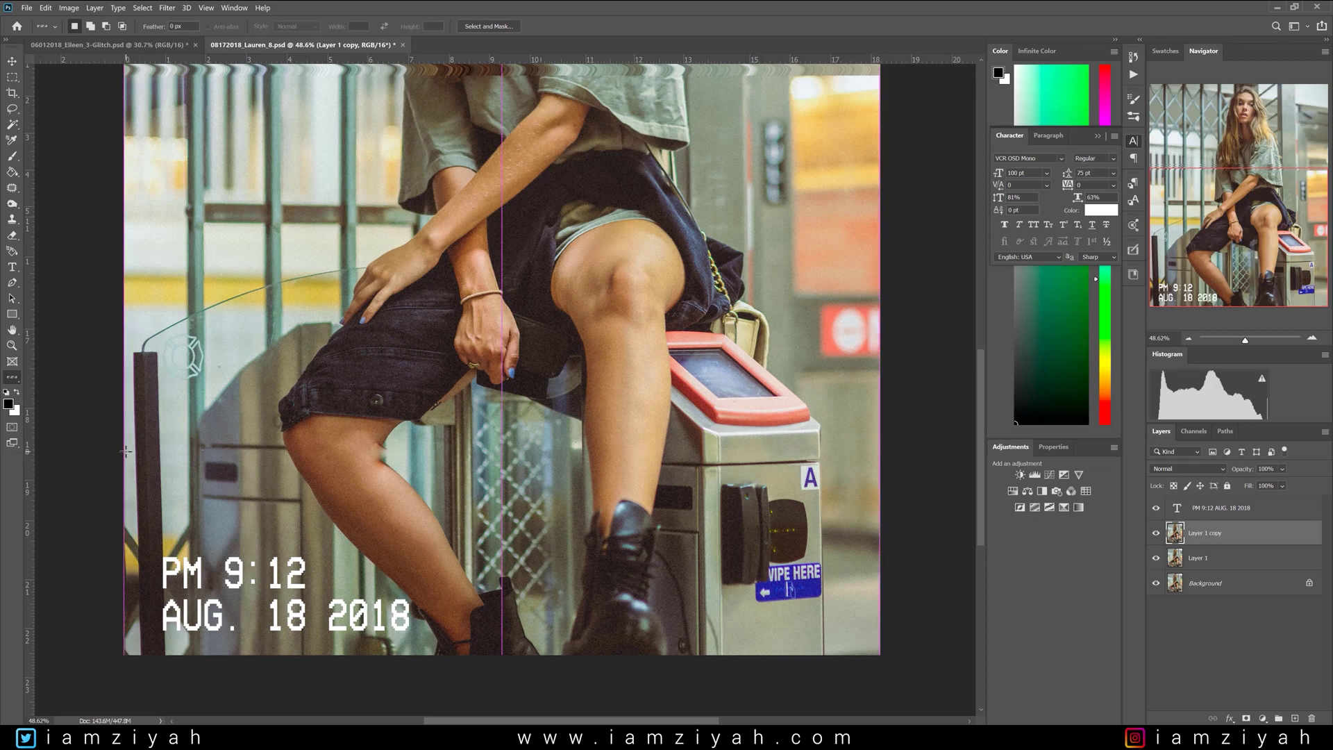
left_click(126, 451)
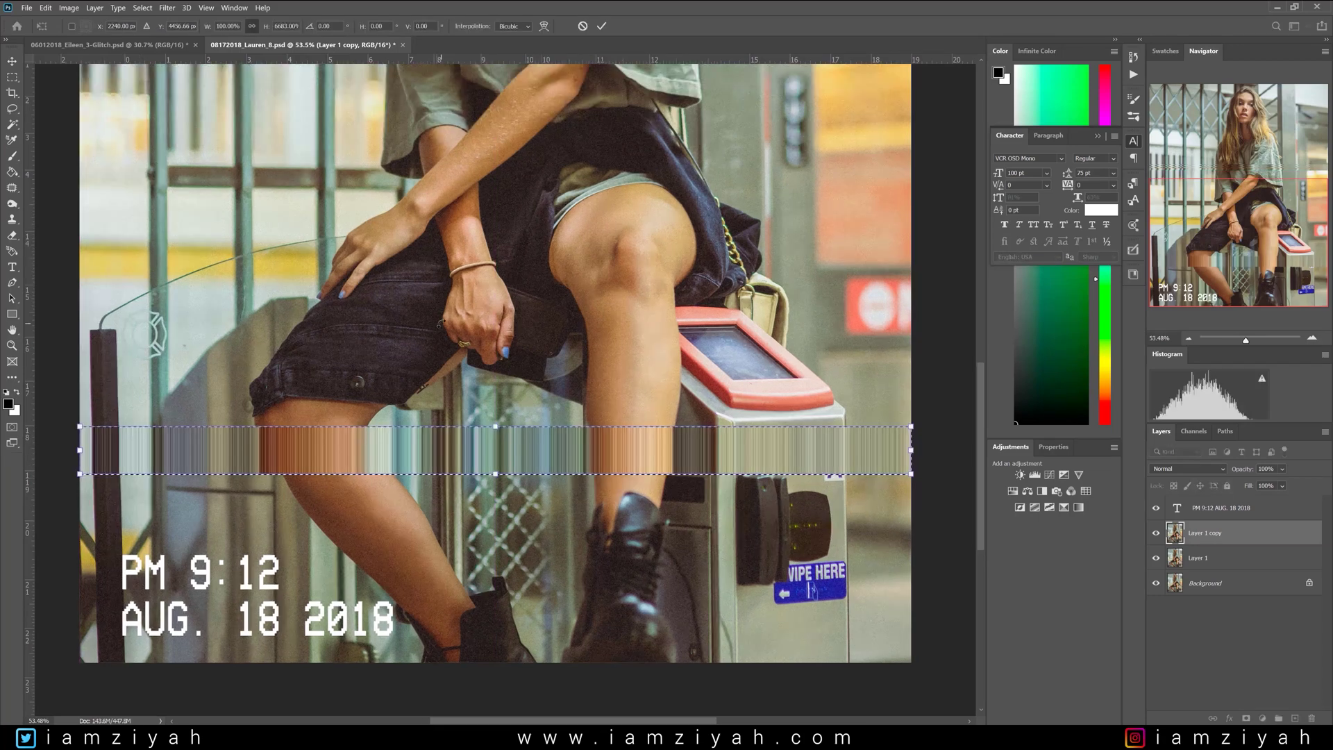
key("Return")
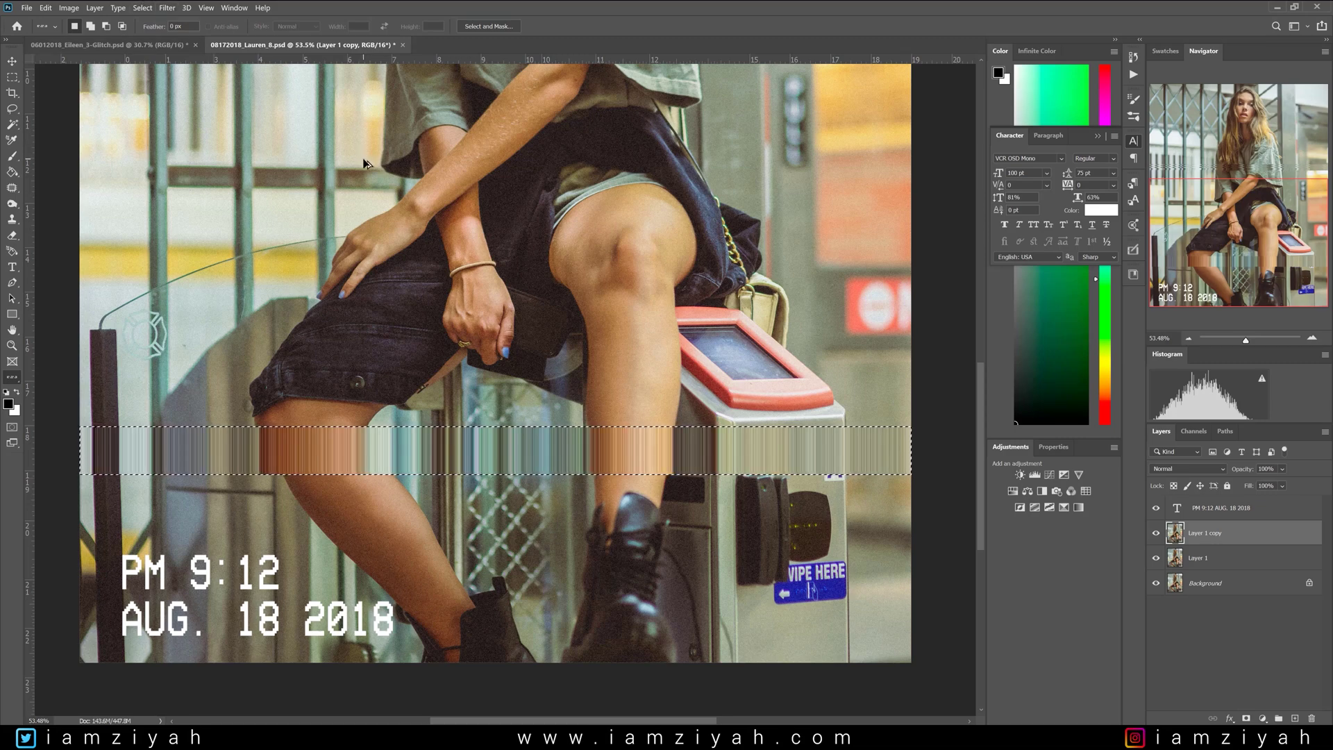
key("ctrl+alt+f")
key("ctrl+f")
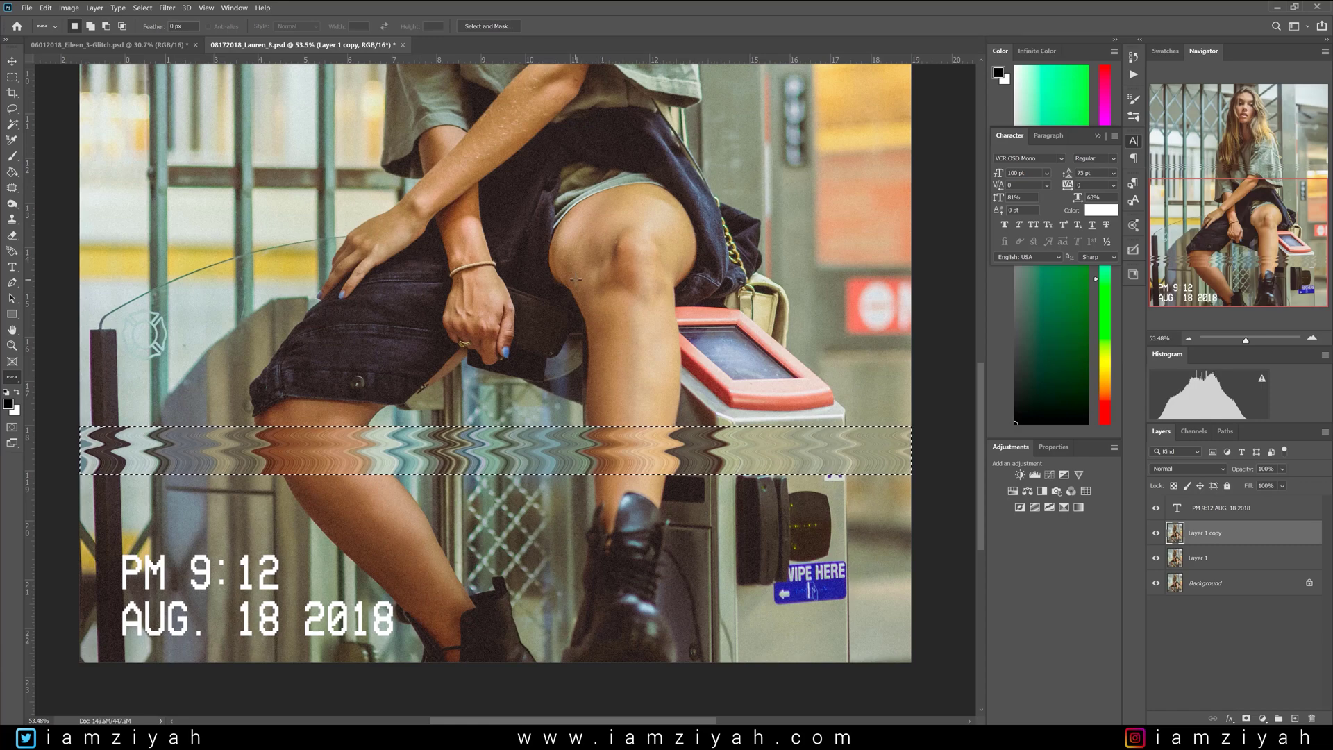
Stretch a slice above her head into a top streak band, shear it, and deselect.
scroll(420, 257, "down", 3)
scroll(389, 174, "up", 5)
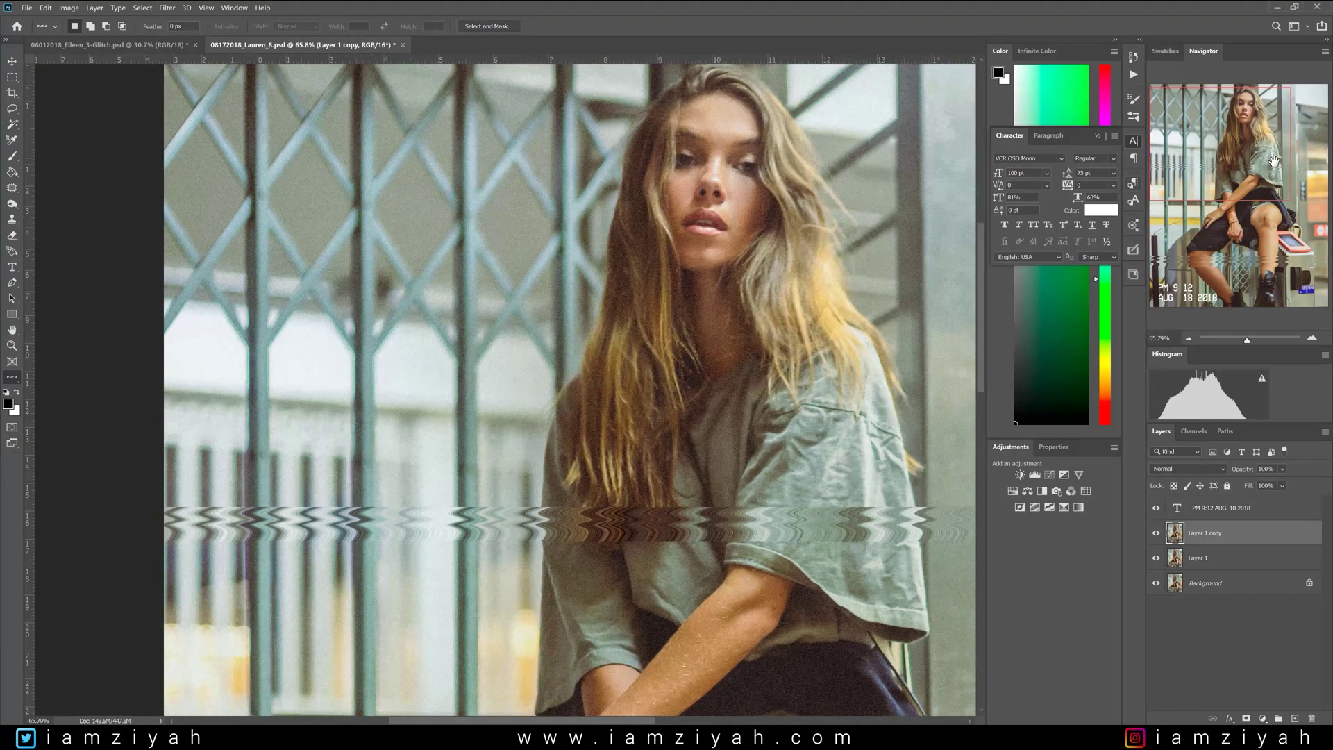
scroll(444, 133, "right", 2)
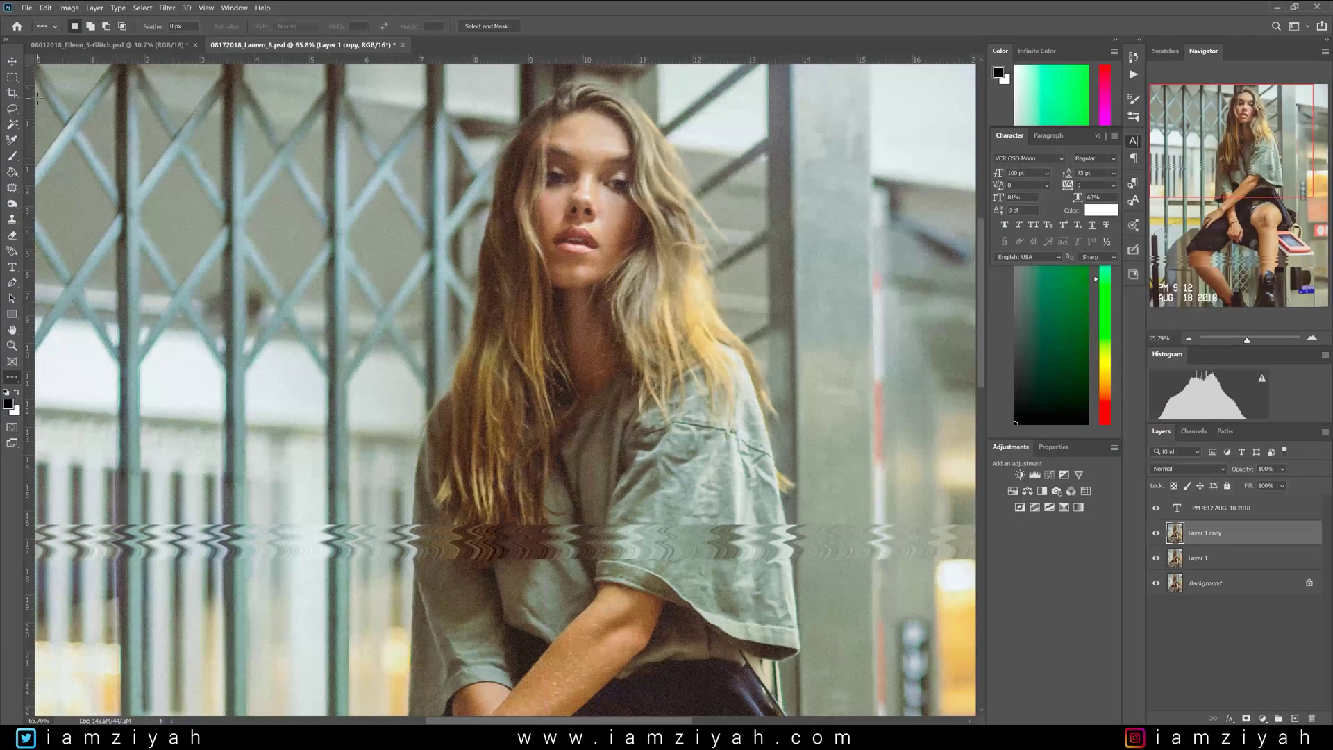
scroll(561, 72, "up", 3)
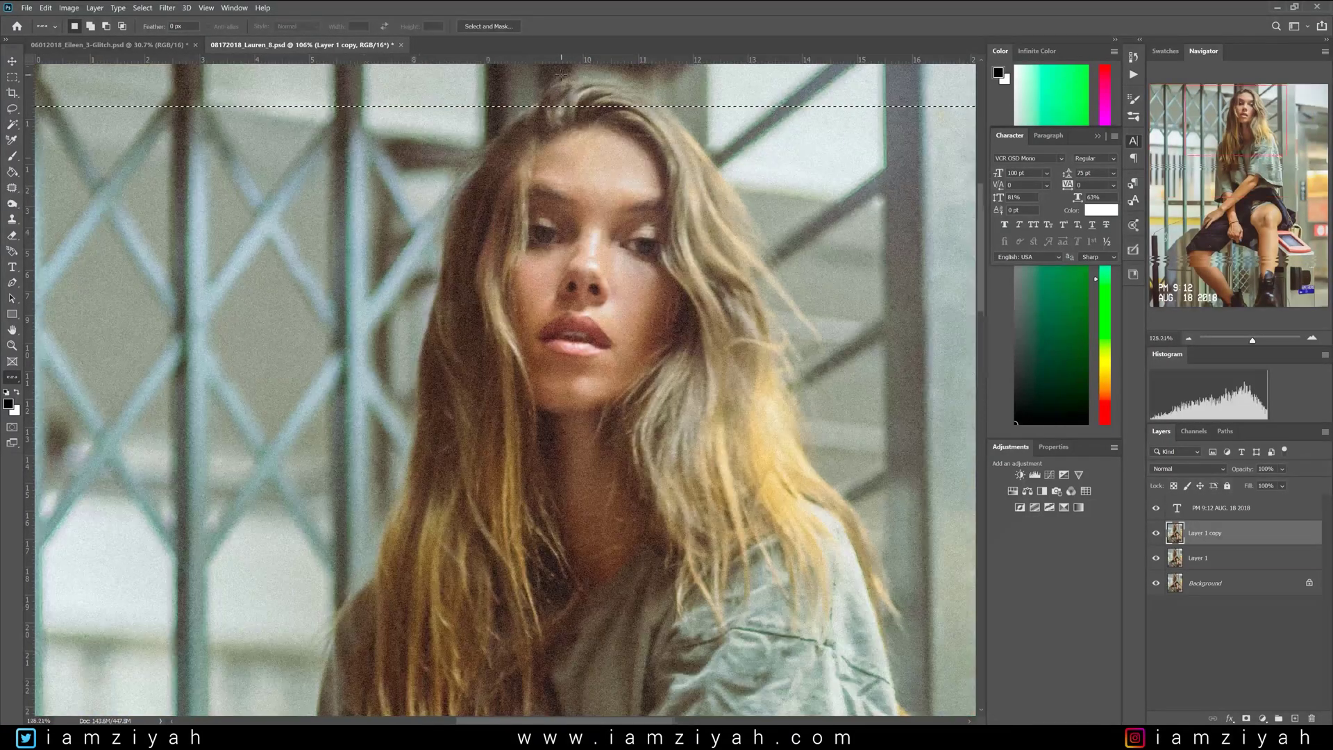
scroll(561, 72, "up", 1)
key("ctrl+t")
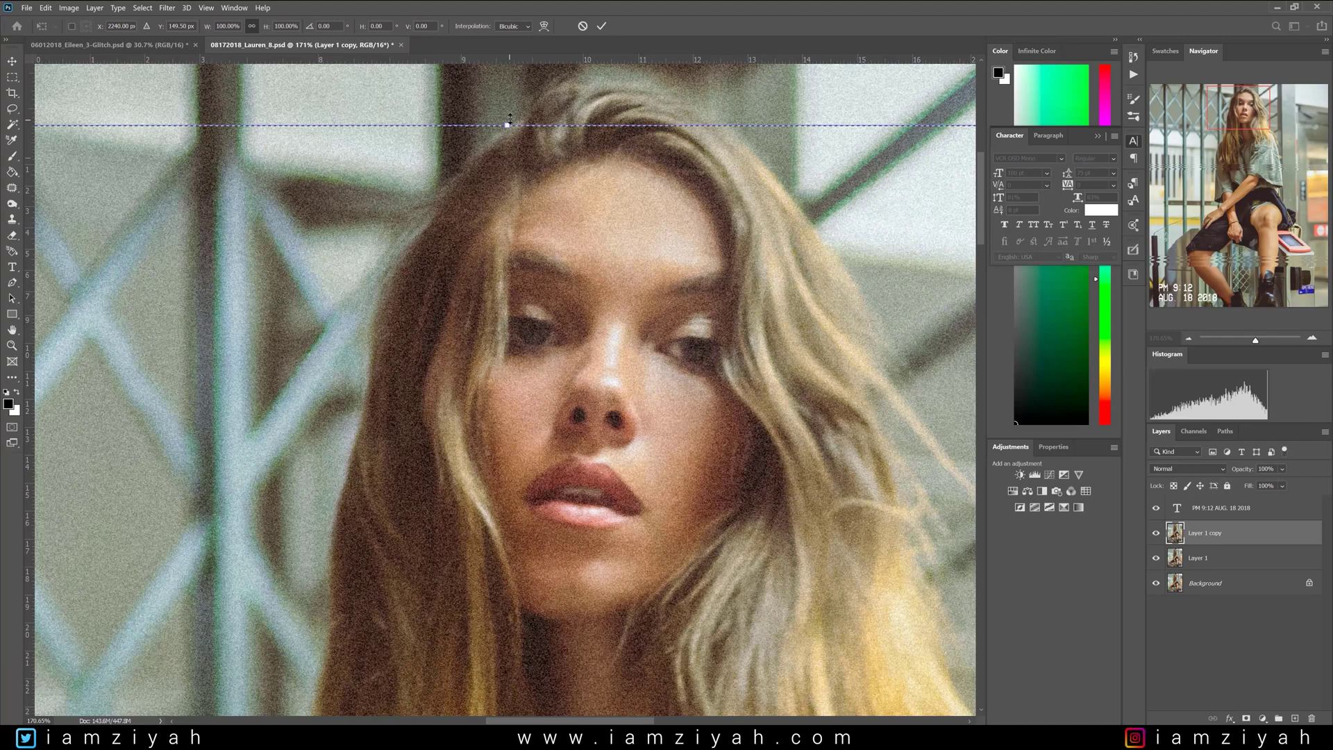
left_click_drag(510, 124, 509, 78)
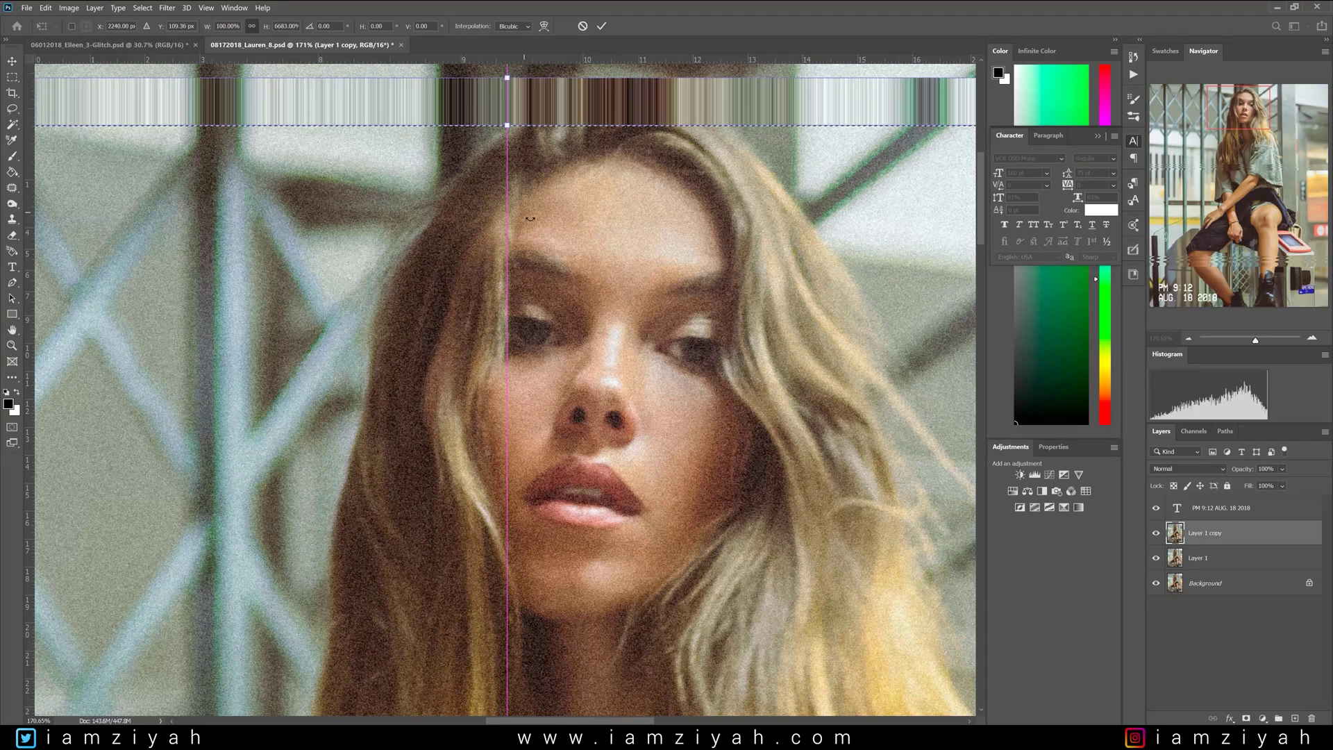
scroll(535, 216, "down", 1)
key("Return")
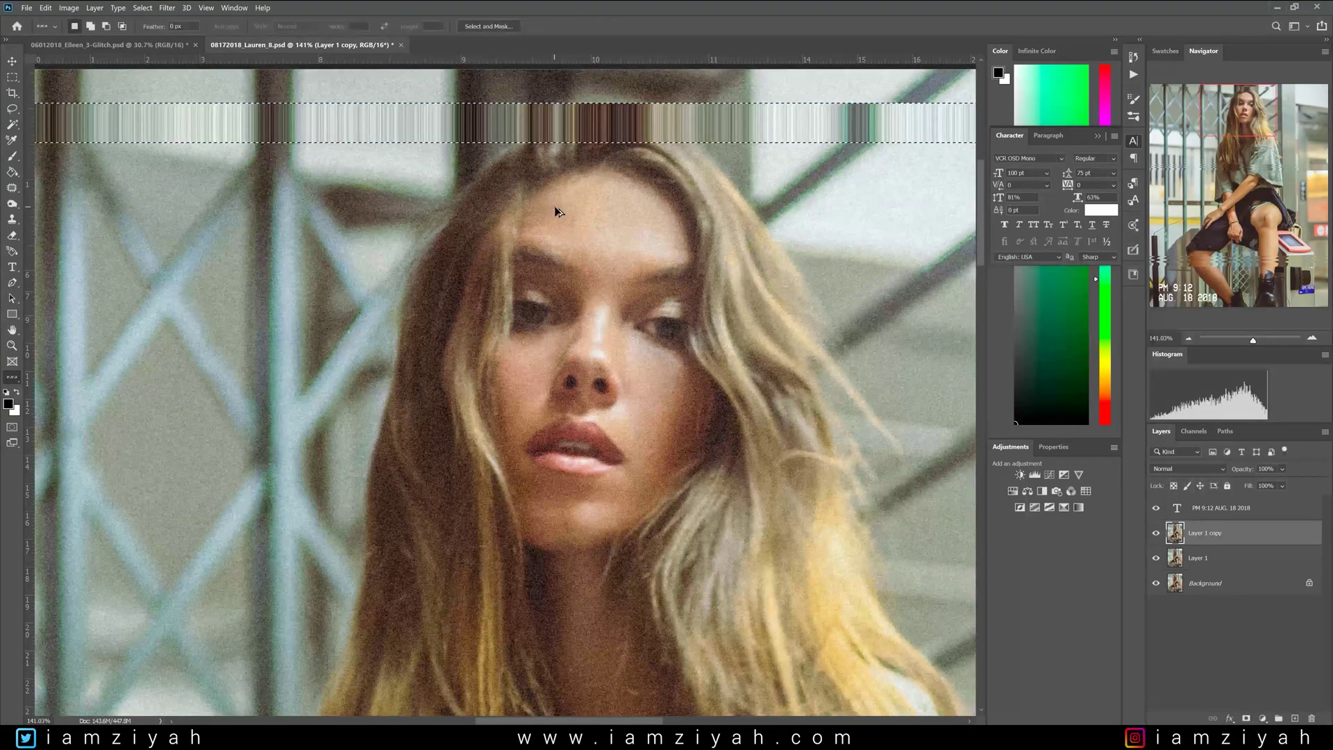
key("ctrl+f")
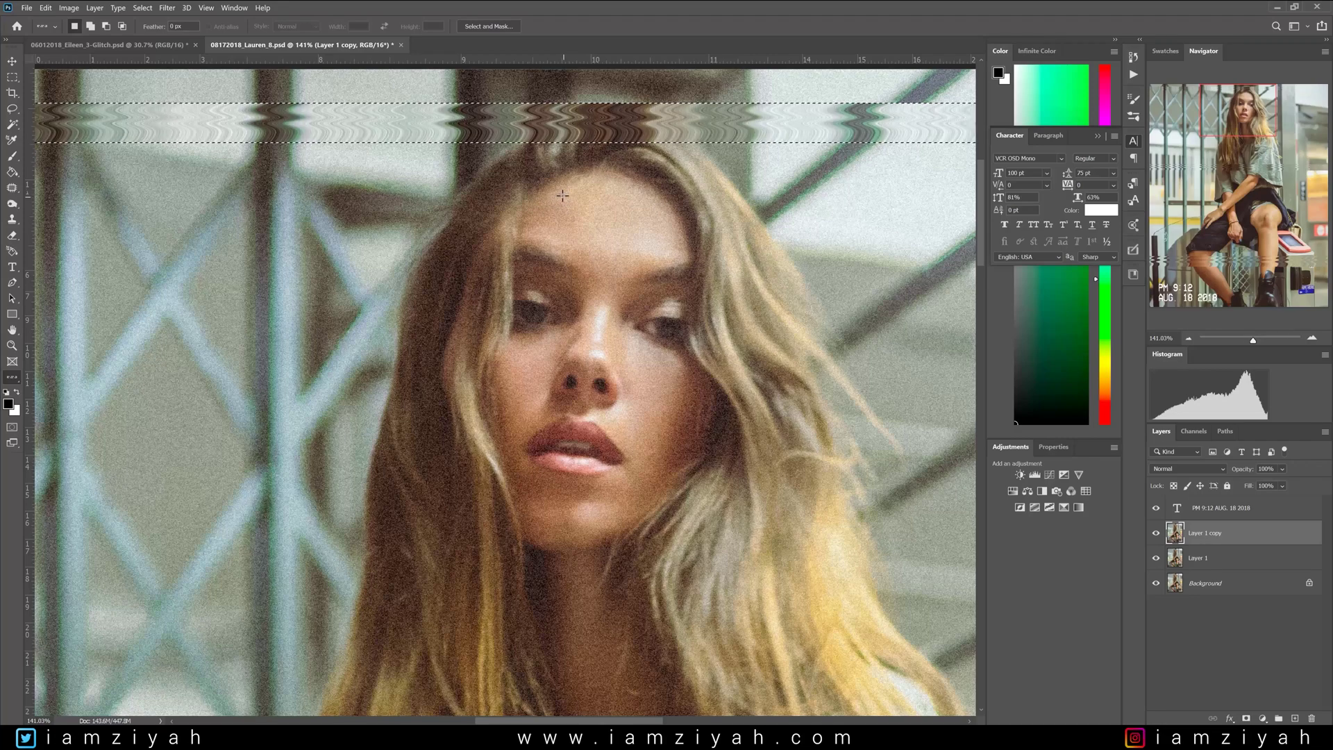
scroll(561, 197, "down", 9)
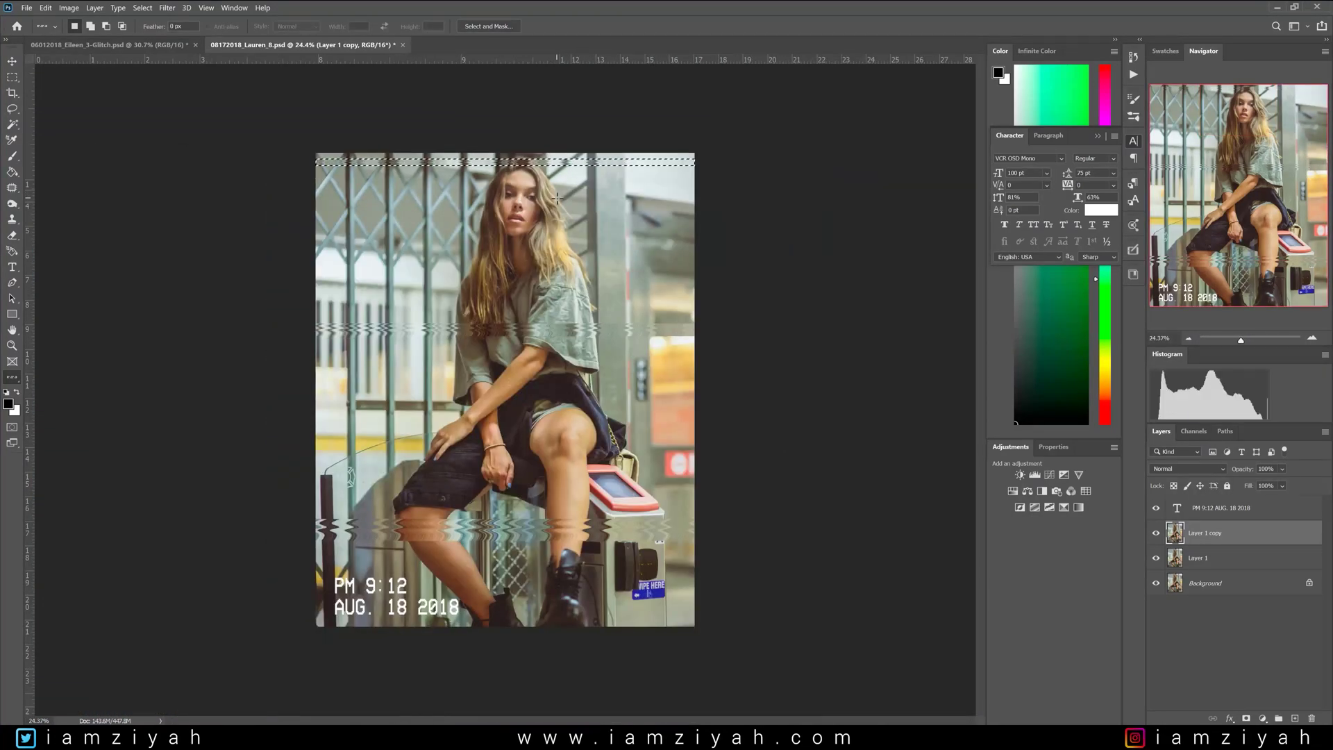
key("ctrl+d")
Reapply the distortion filter to two thin full-width strips around her legs, deselecting after each.
scroll(502, 235, "up", 1)
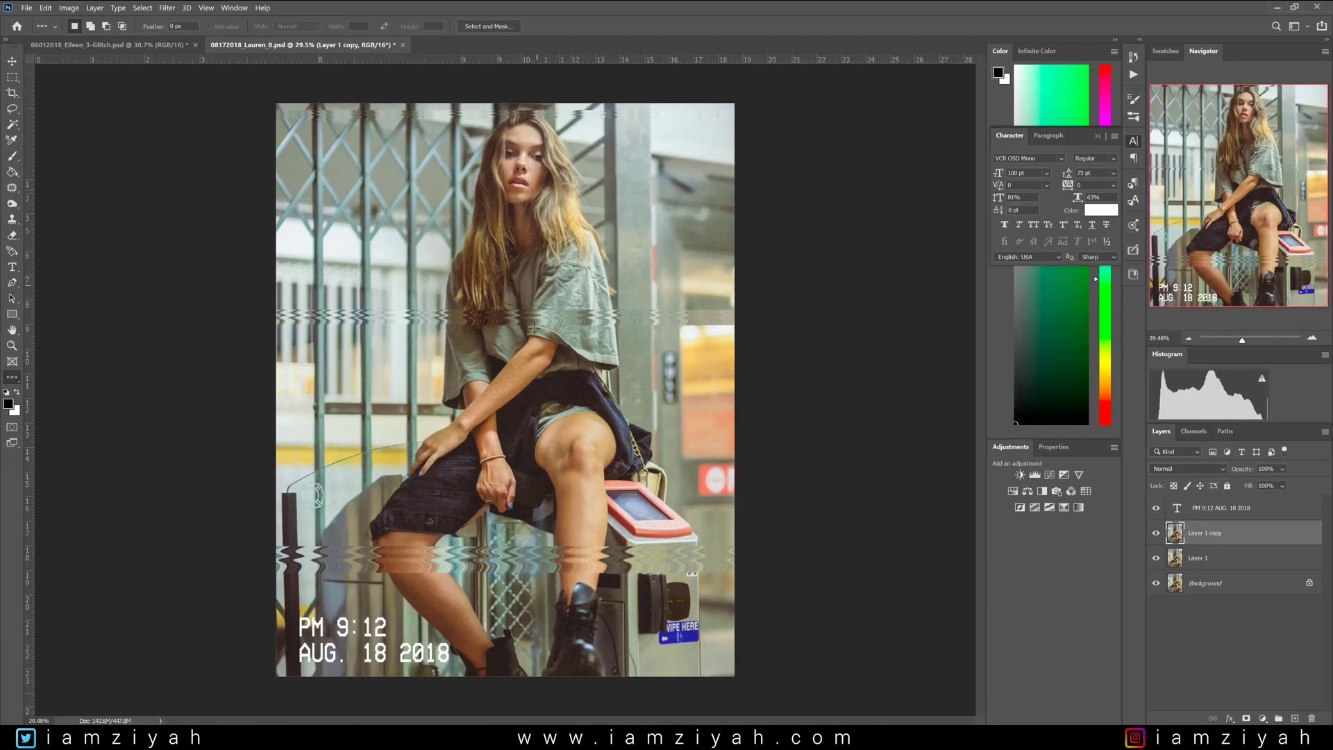
scroll(605, 535, "up", 3)
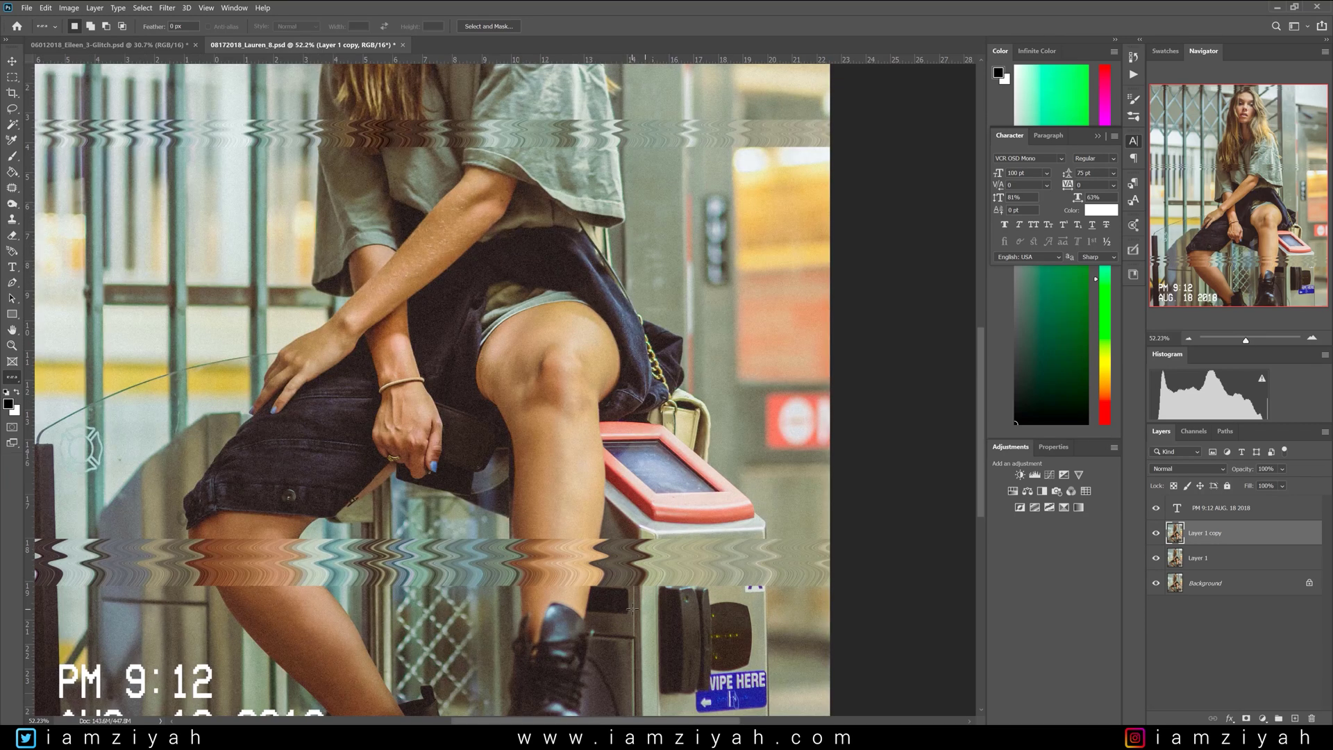
key("m")
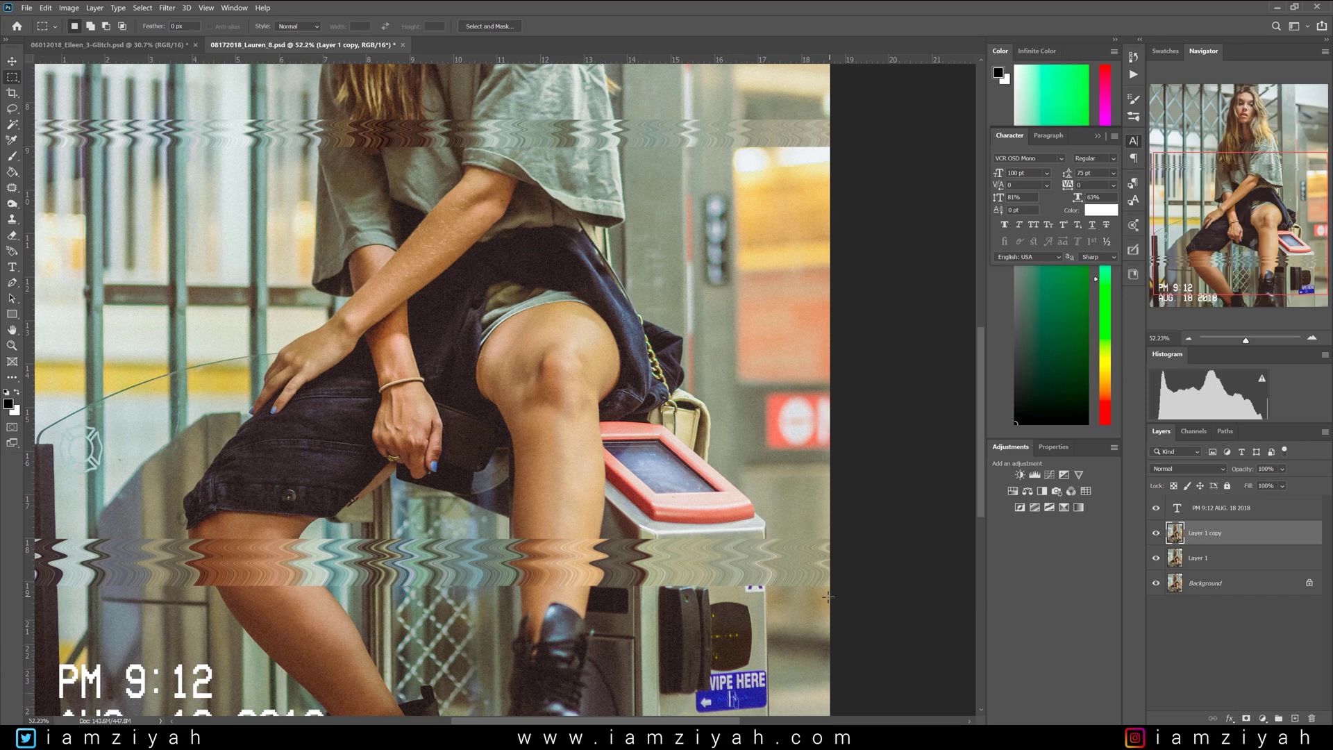
left_click_drag(841, 579, 118, 594)
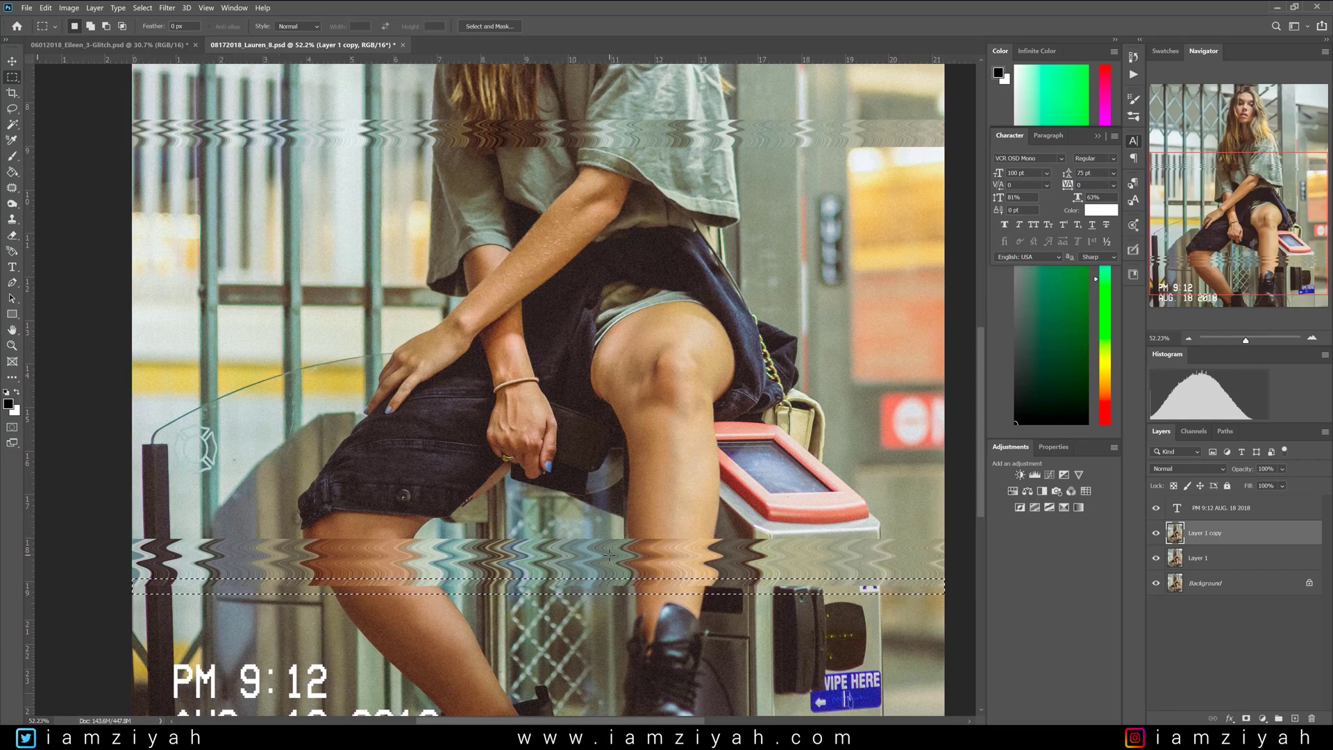
key("ctrl+f")
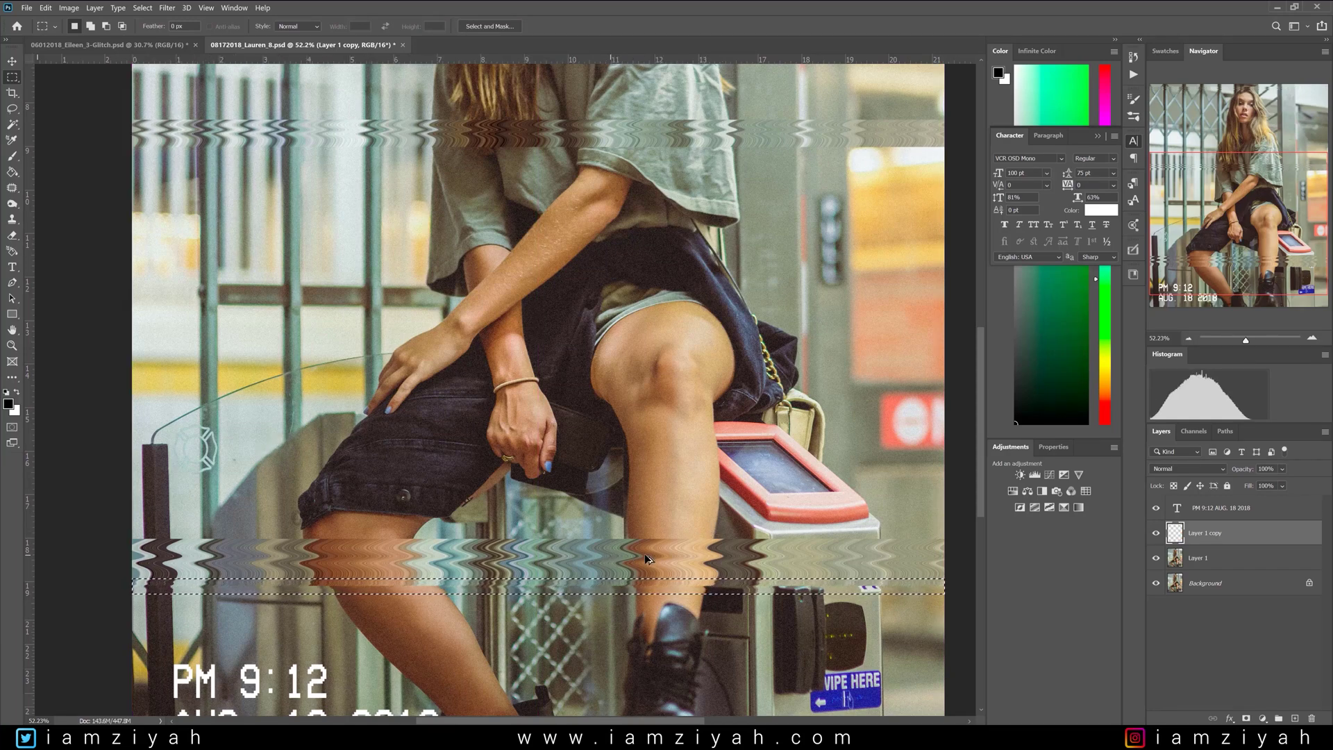
key("ctrl+d")
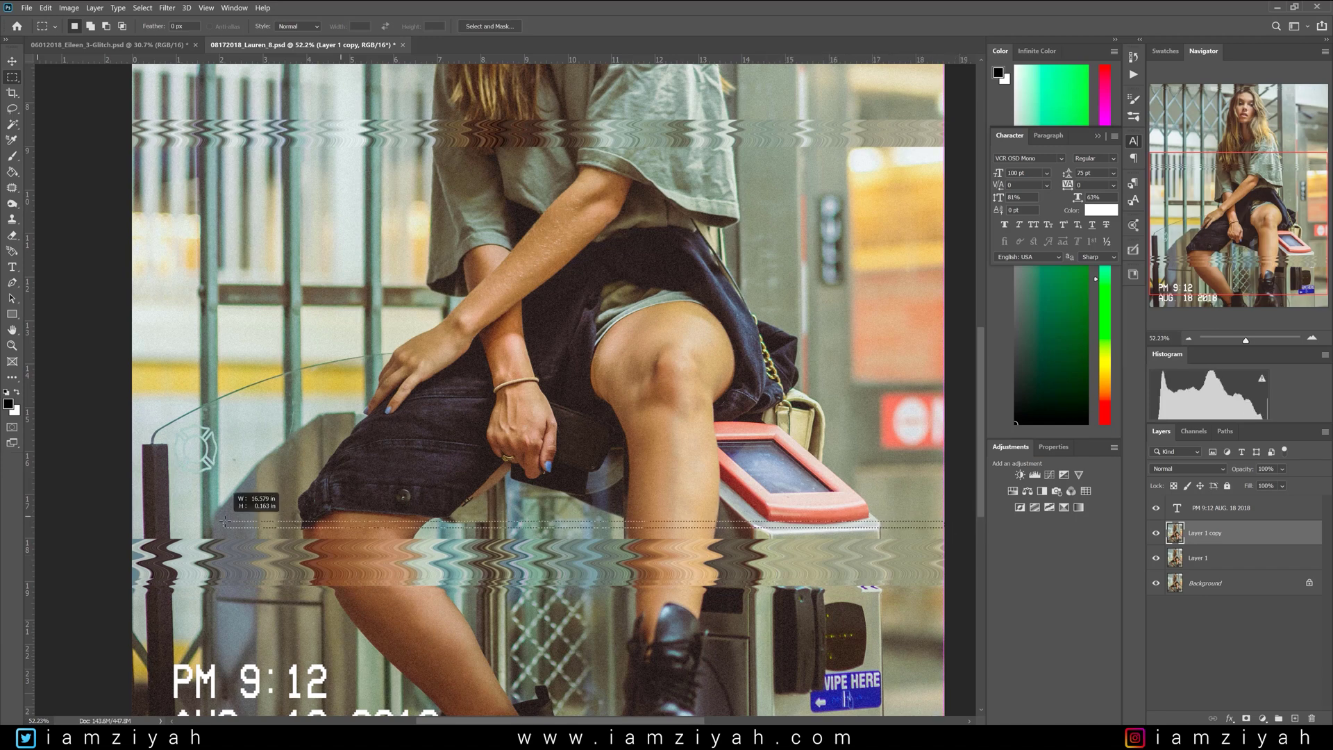
left_click_drag(946, 532, 116, 545)
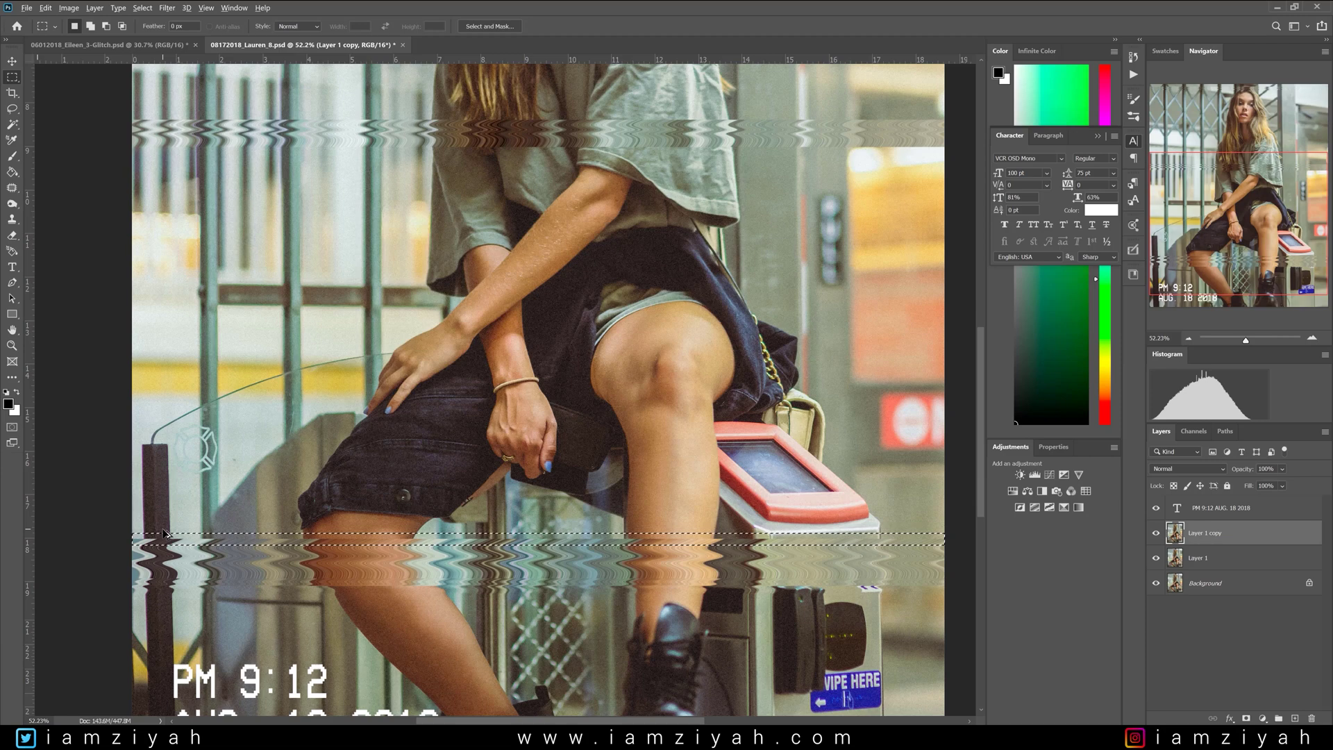
key("ctrl+f")
key("ctrl+d")
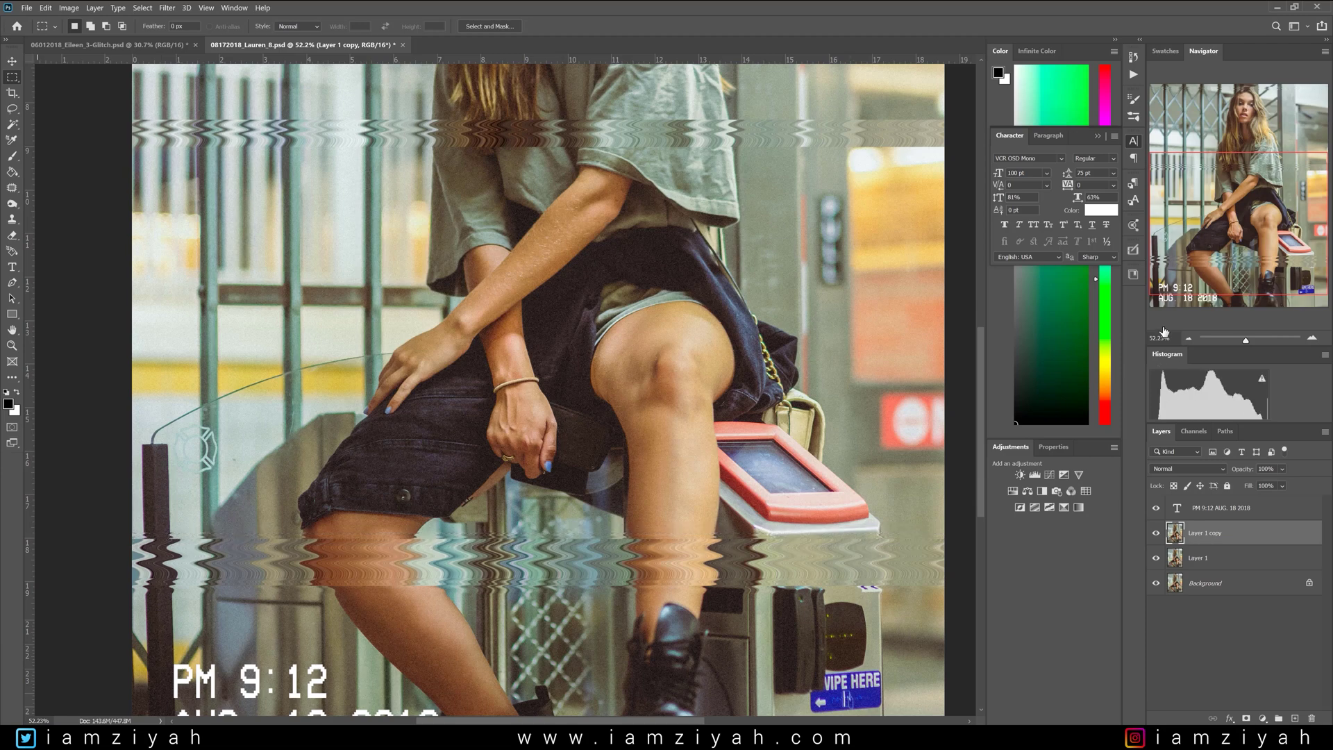
Distort a thin strip across her upper body and select another strip just above it.
left_click_drag(1171, 245, 1201, 212)
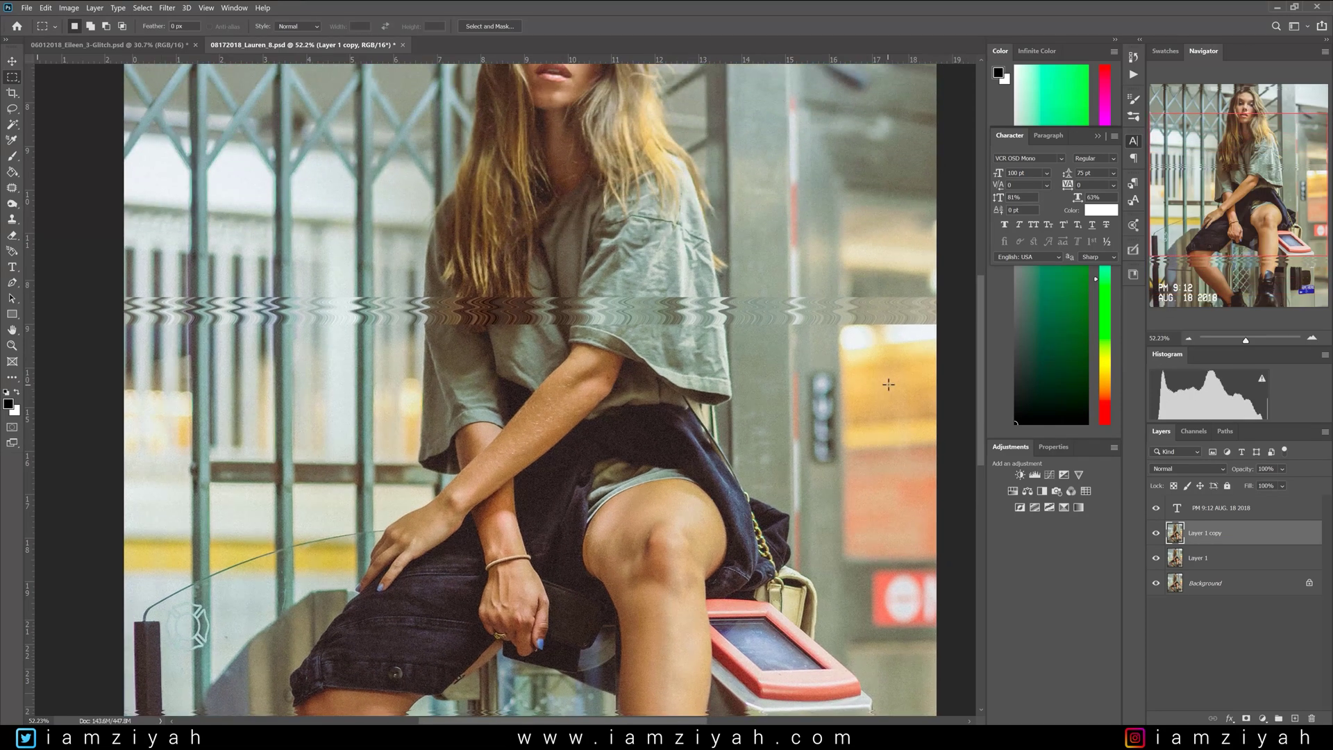
left_click_drag(943, 320, 110, 328)
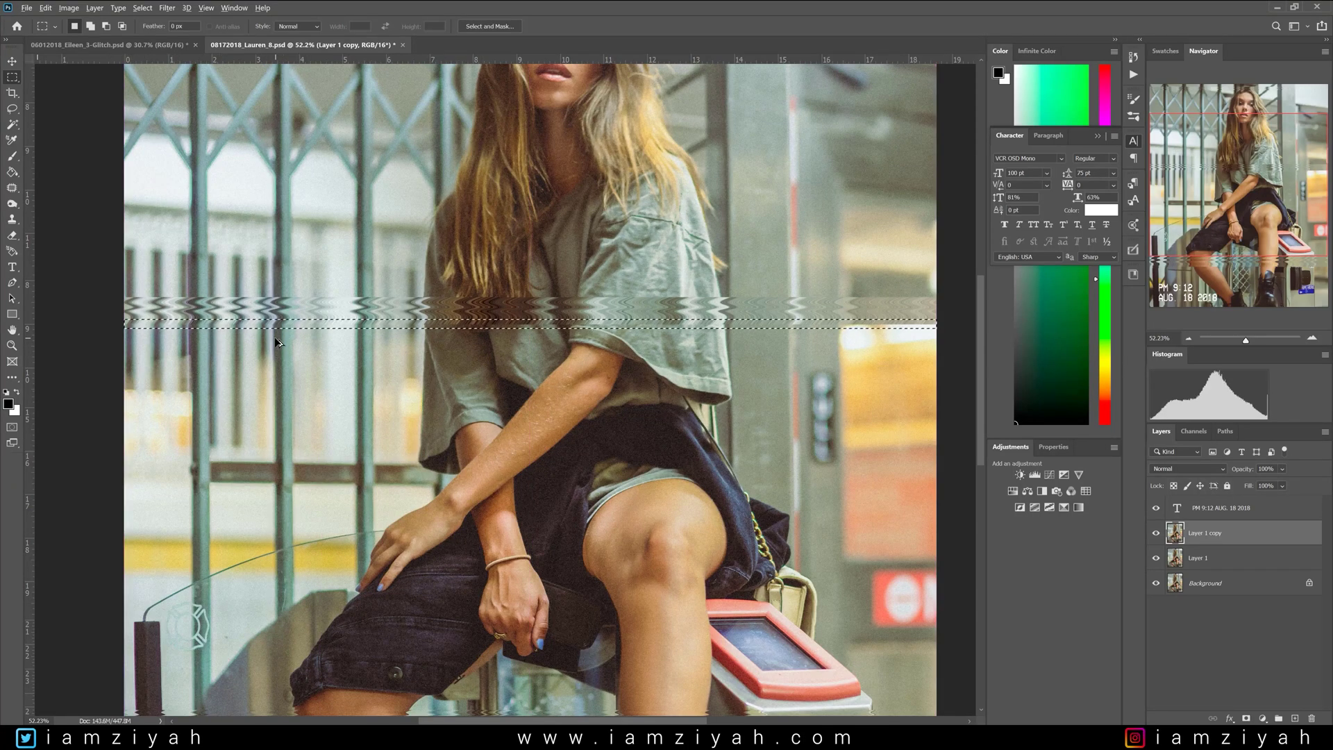
key("ctrl+f")
key("ctrl+d")
left_click_drag(944, 293, 118, 301)
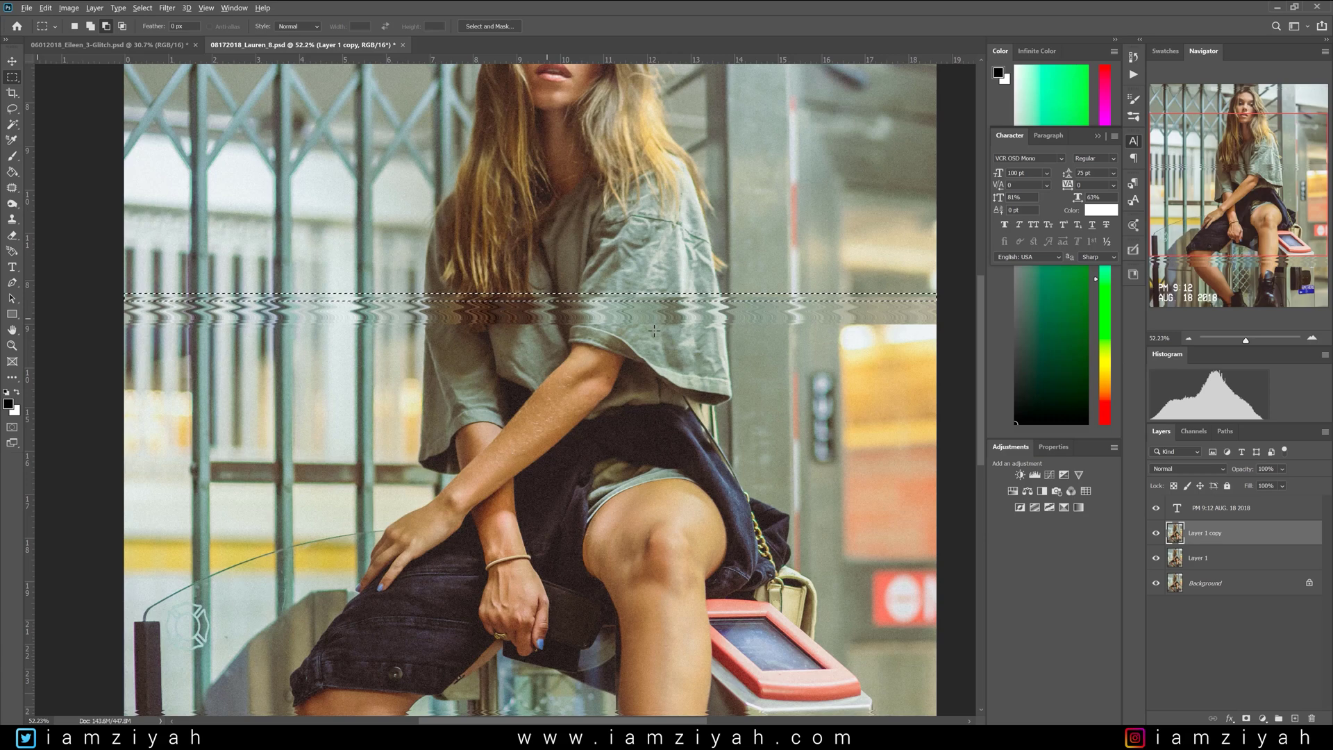
scroll(798, 386, "down", 2)
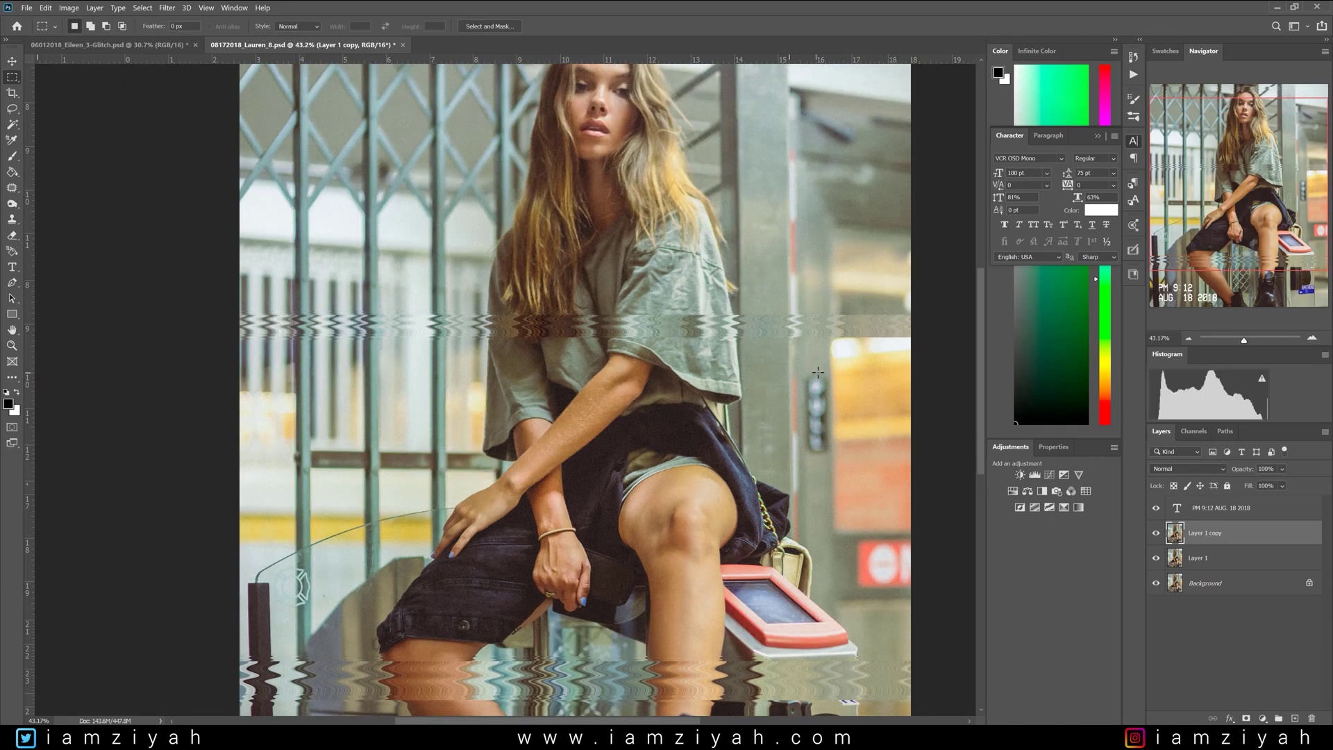
Switch to a smaller Brush to paint on the glitch layer's mask.
scroll(844, 384, "down", 1)
key("b")
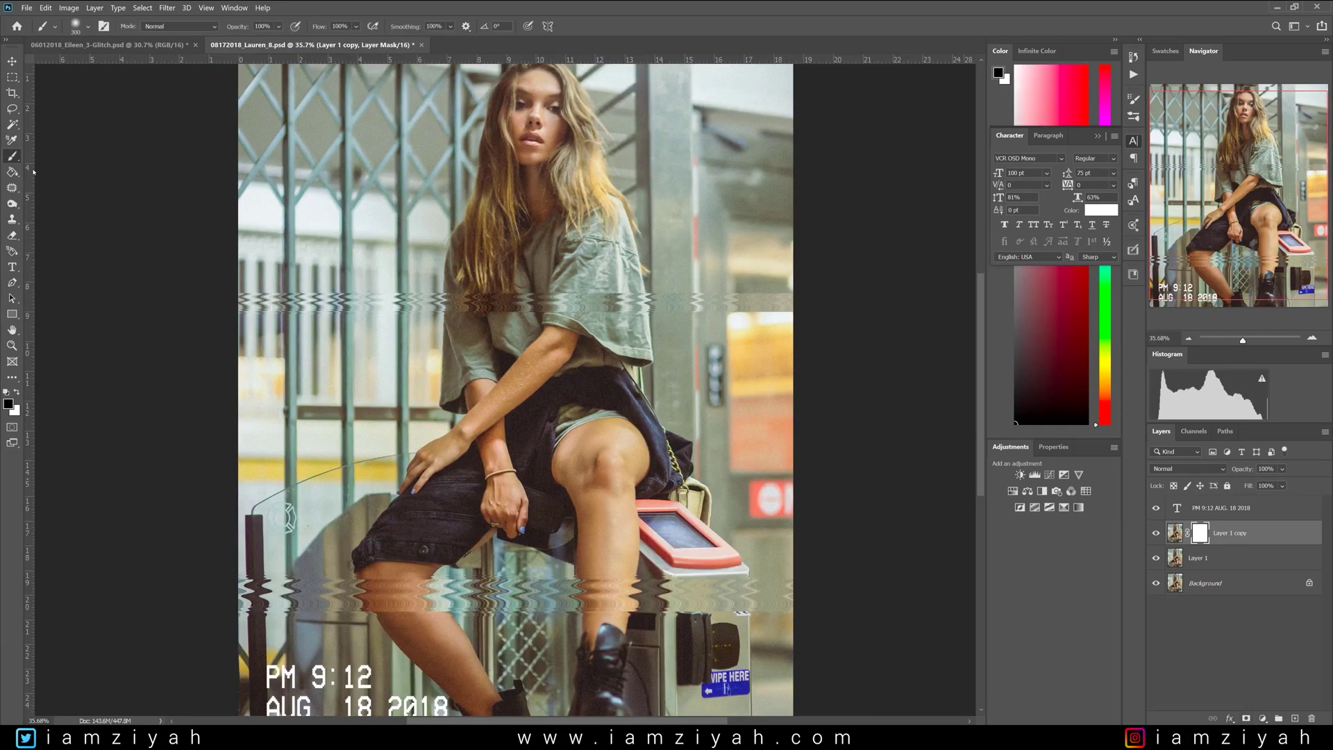
key("bracketleft")
key("bracketleft")
key("bracketleft")
scroll(839, 335, "up", 2)
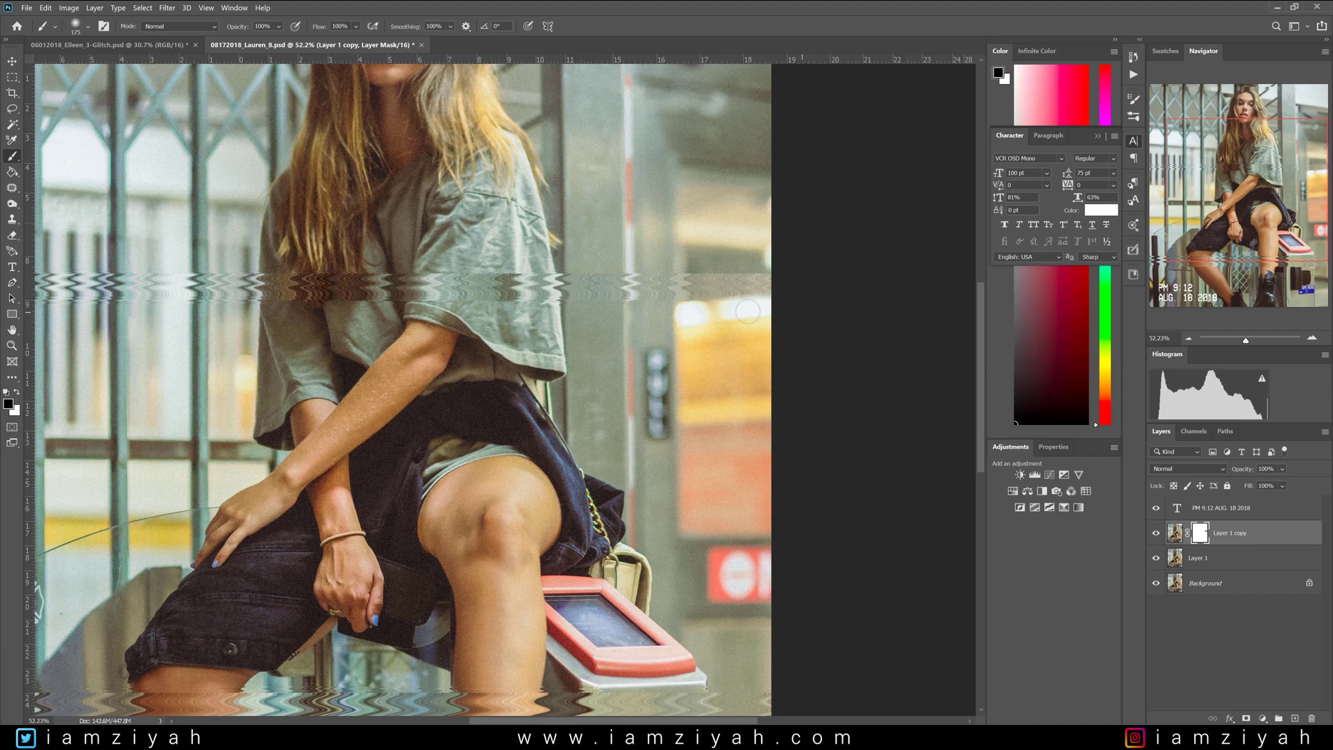
scroll(824, 333, "down", 3)
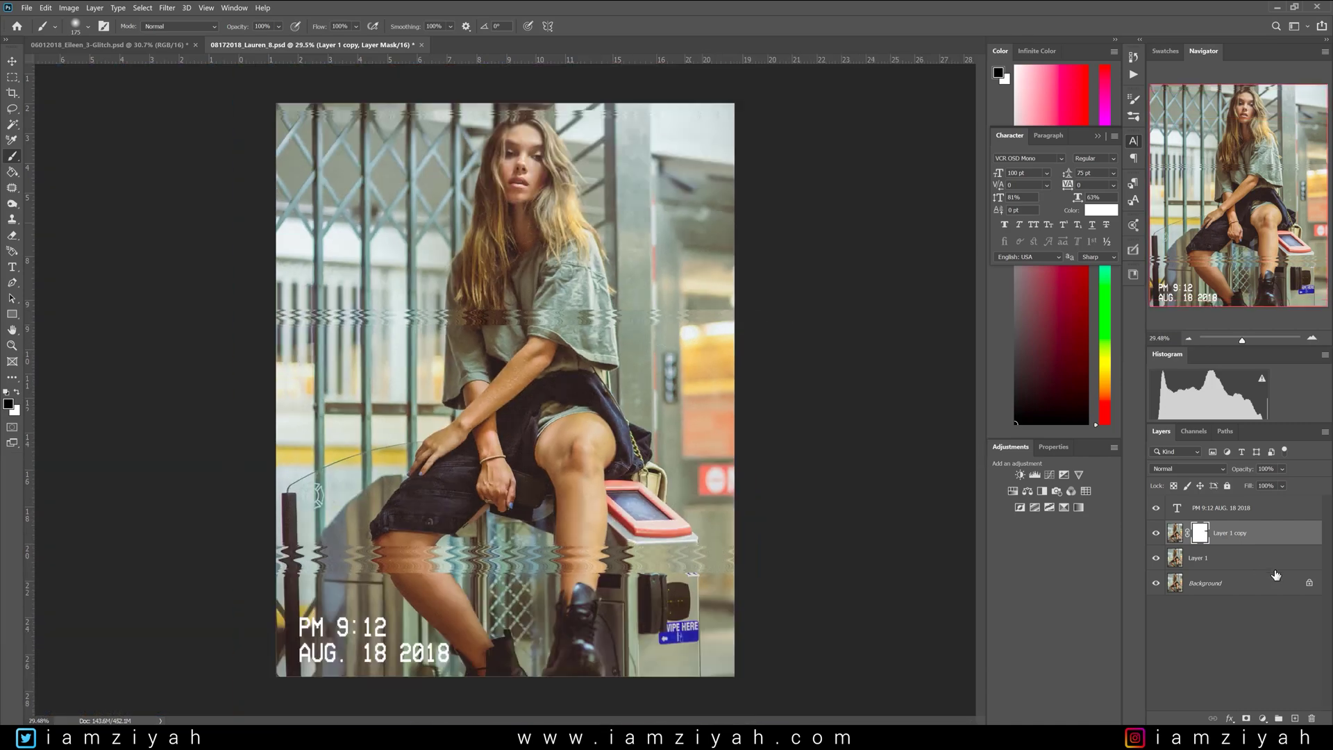
Select Layer 1 with Layer 1 copy, duplicate both, and merge the copies into Layer 1 copy 3.
left_click(1249, 558, "shift")
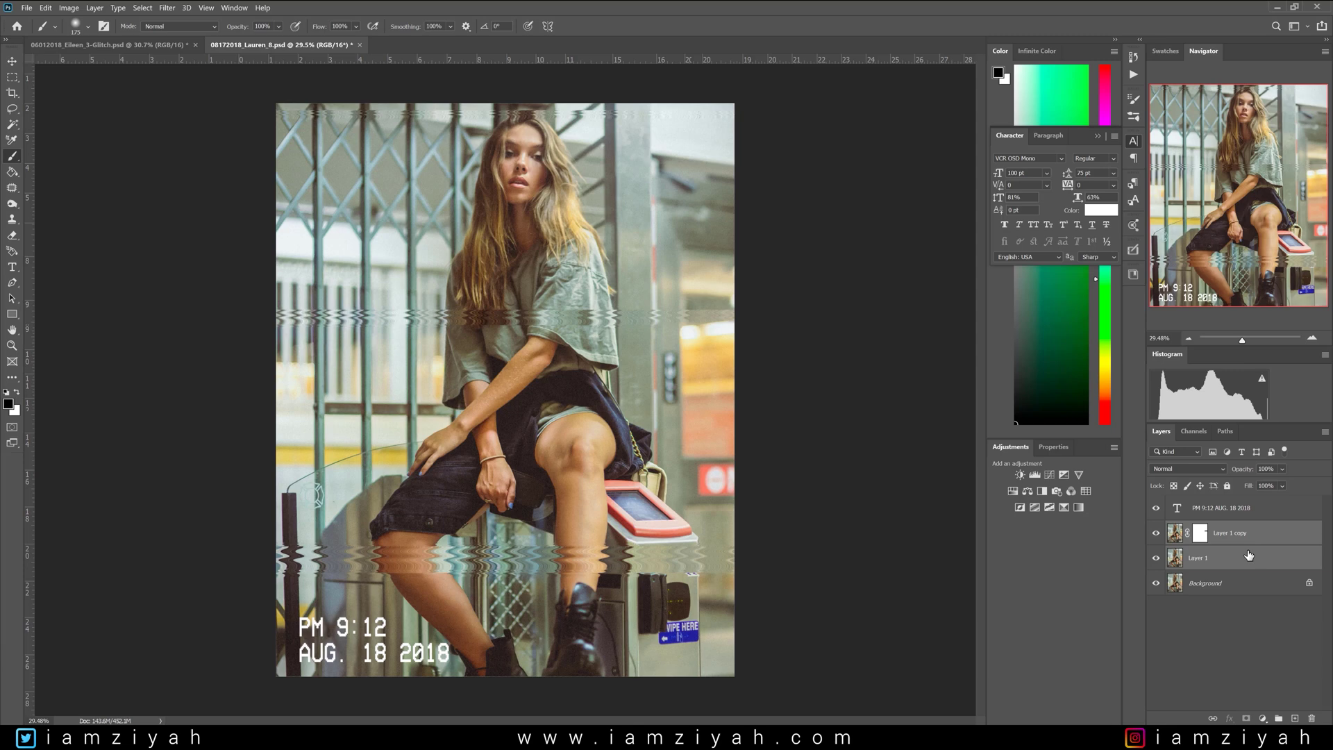
key("ctrl+j")
right_click(1249, 549)
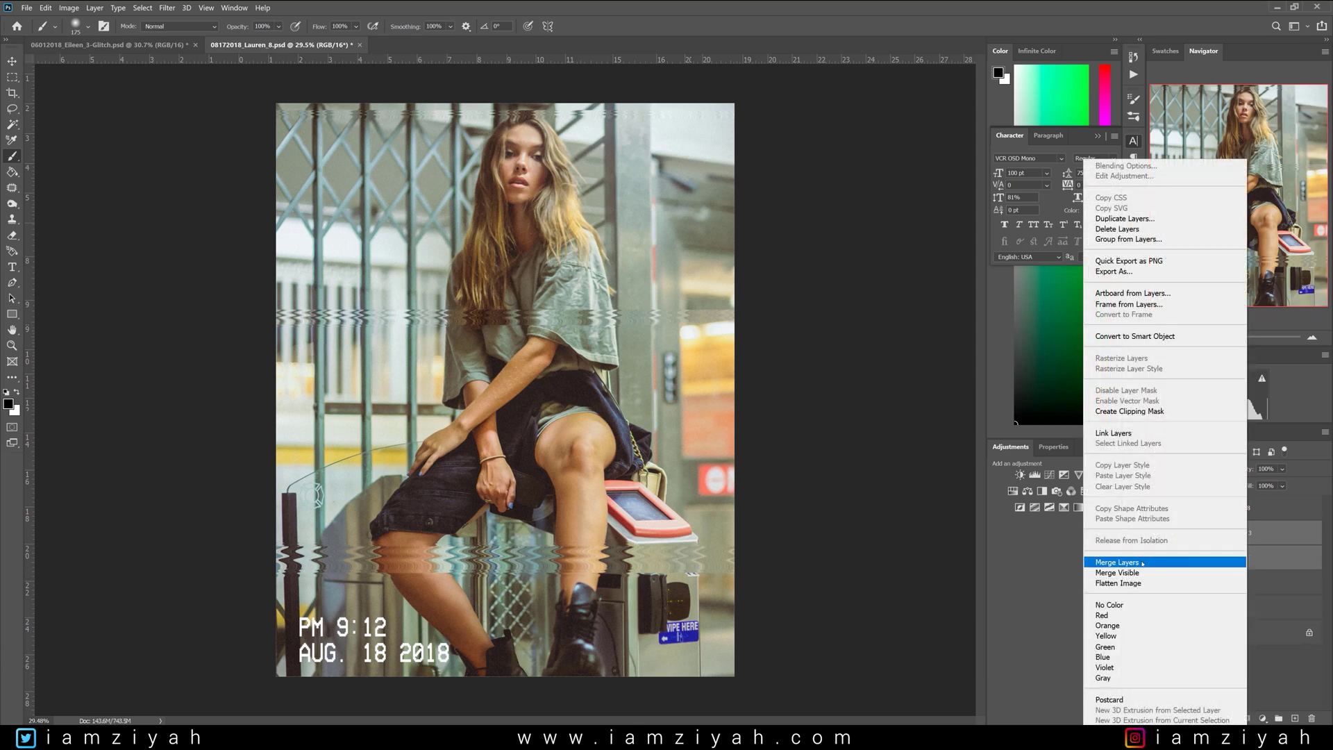
key("Escape")
key("ctrl+e")
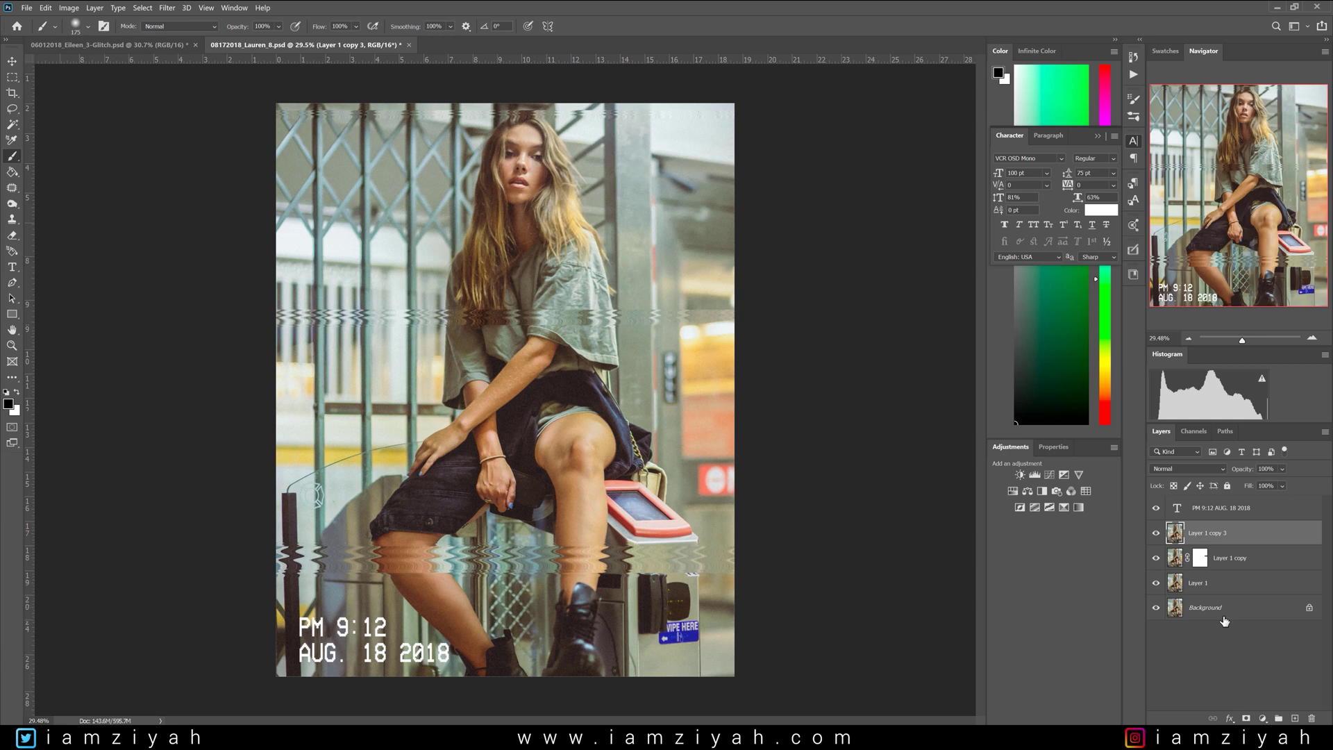
Add a Hue/Saturation adjustment layer with a slightly negative hue and saturation at -29.
left_click(1261, 719)
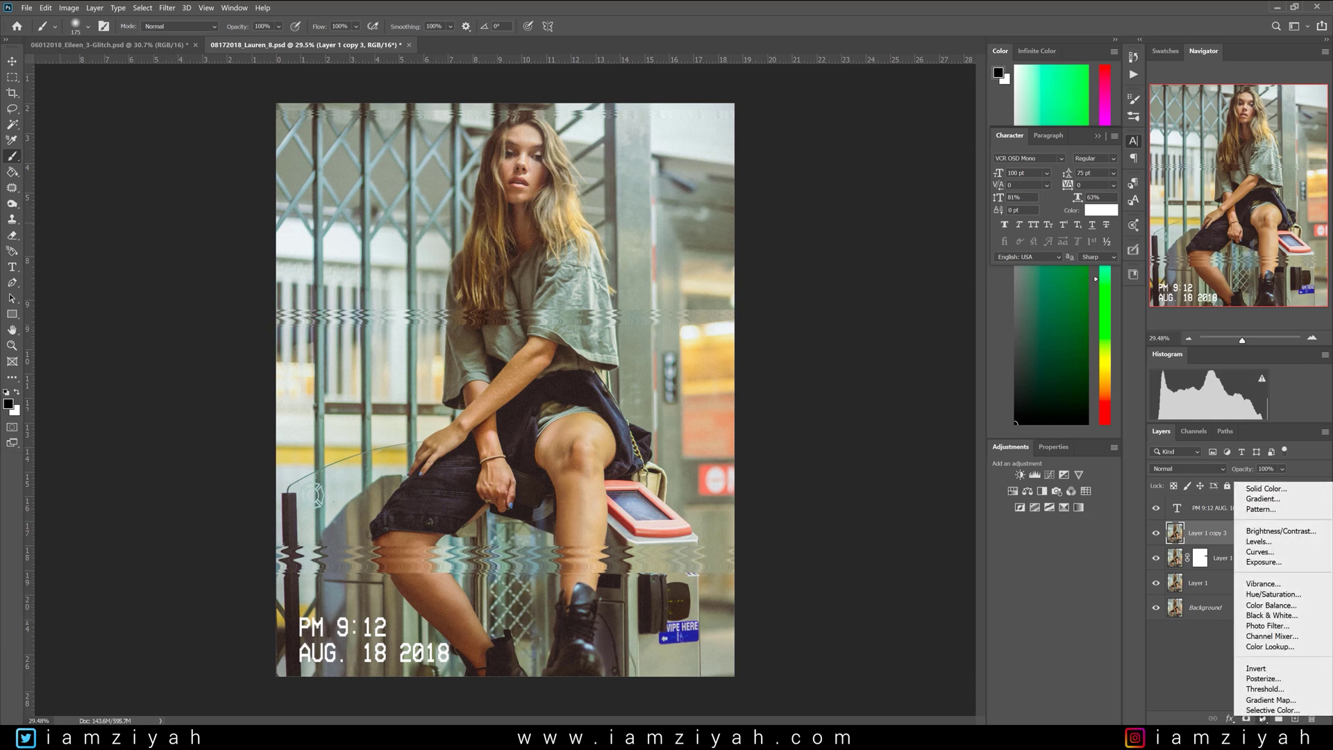
left_click(1276, 594)
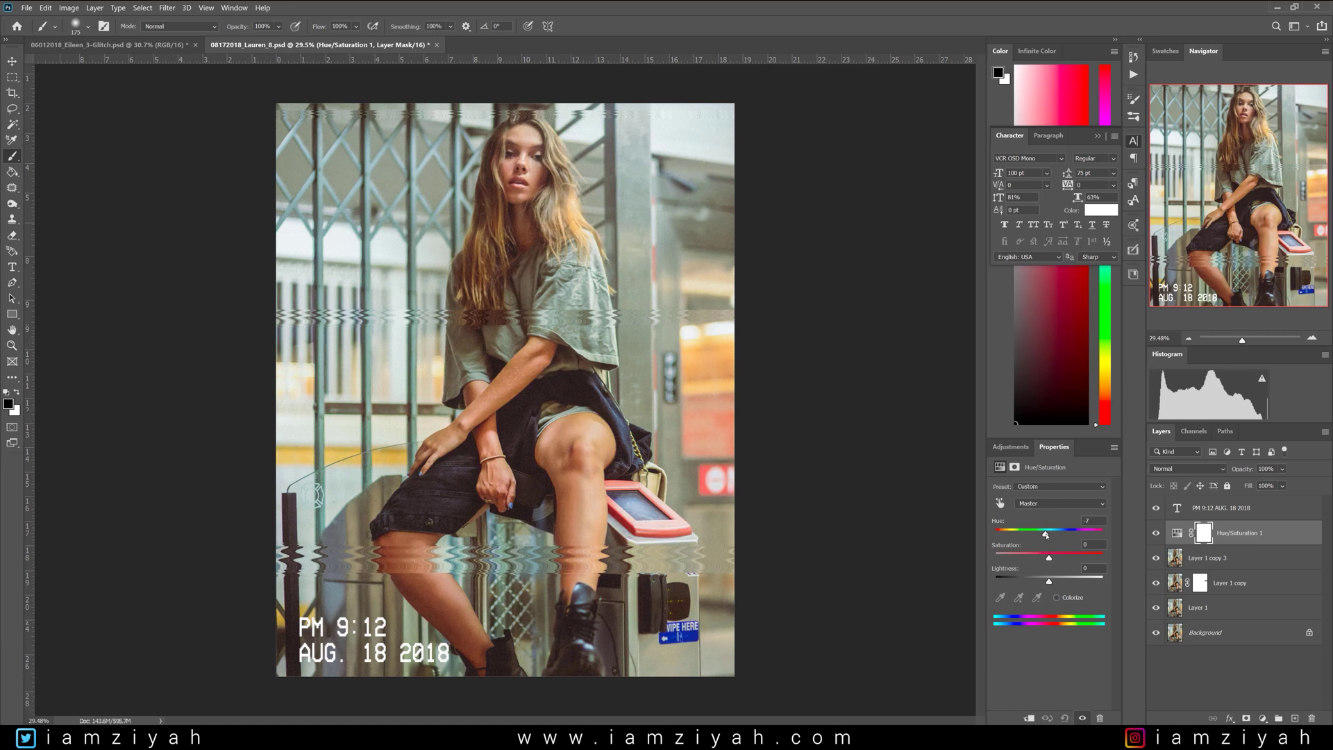
left_click_drag(1049, 535, 1054, 536)
left_click_drag(1048, 535, 1046, 537)
left_click_drag(1040, 558, 1042, 552)
Add Layer 2 above the timestamp, fill it via Image > Apply Image merged, and check it alone.
left_click(1240, 509)
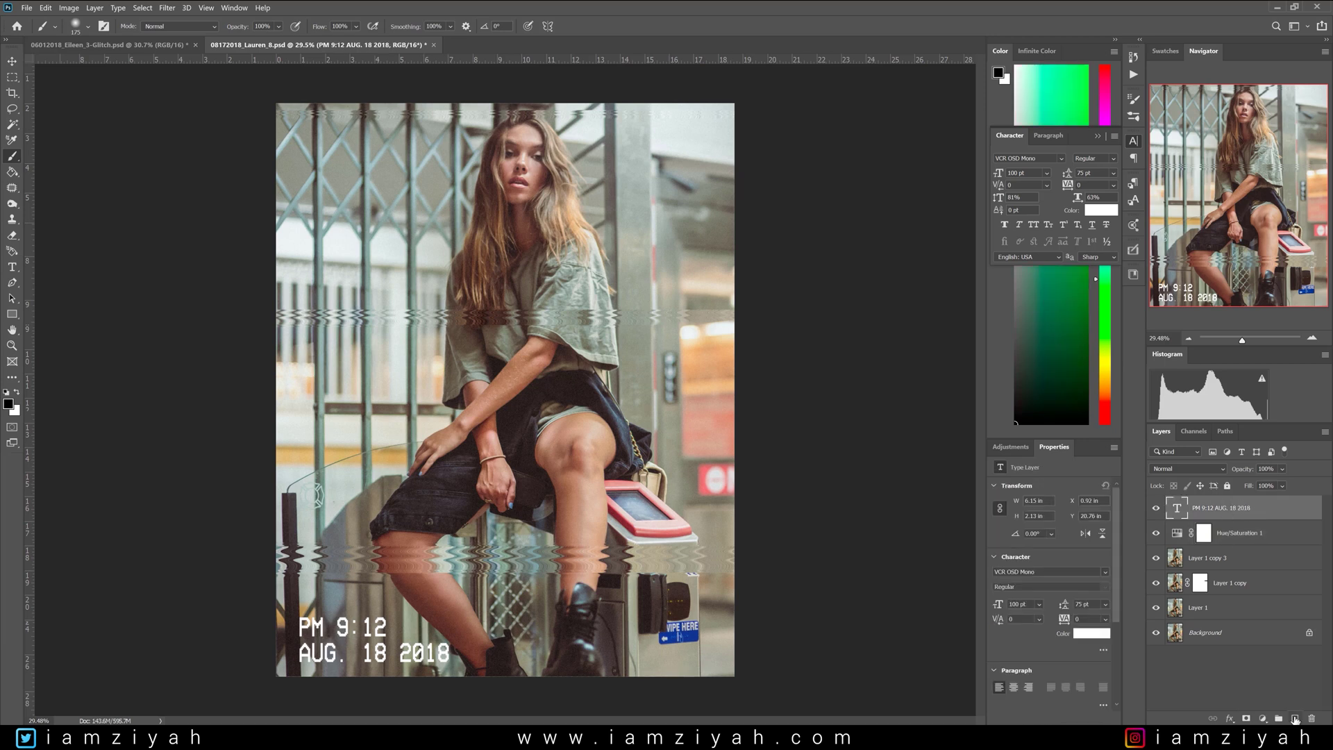
left_click(1295, 720)
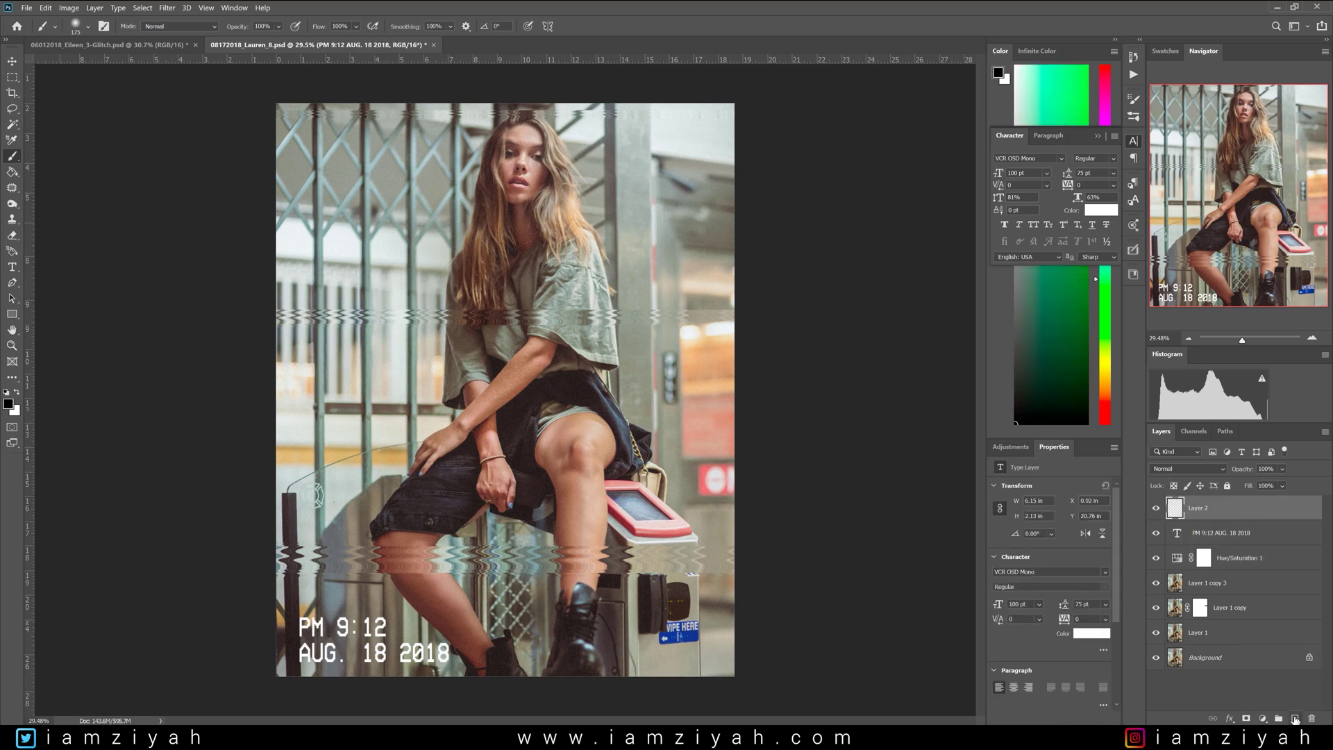
left_click(69, 9)
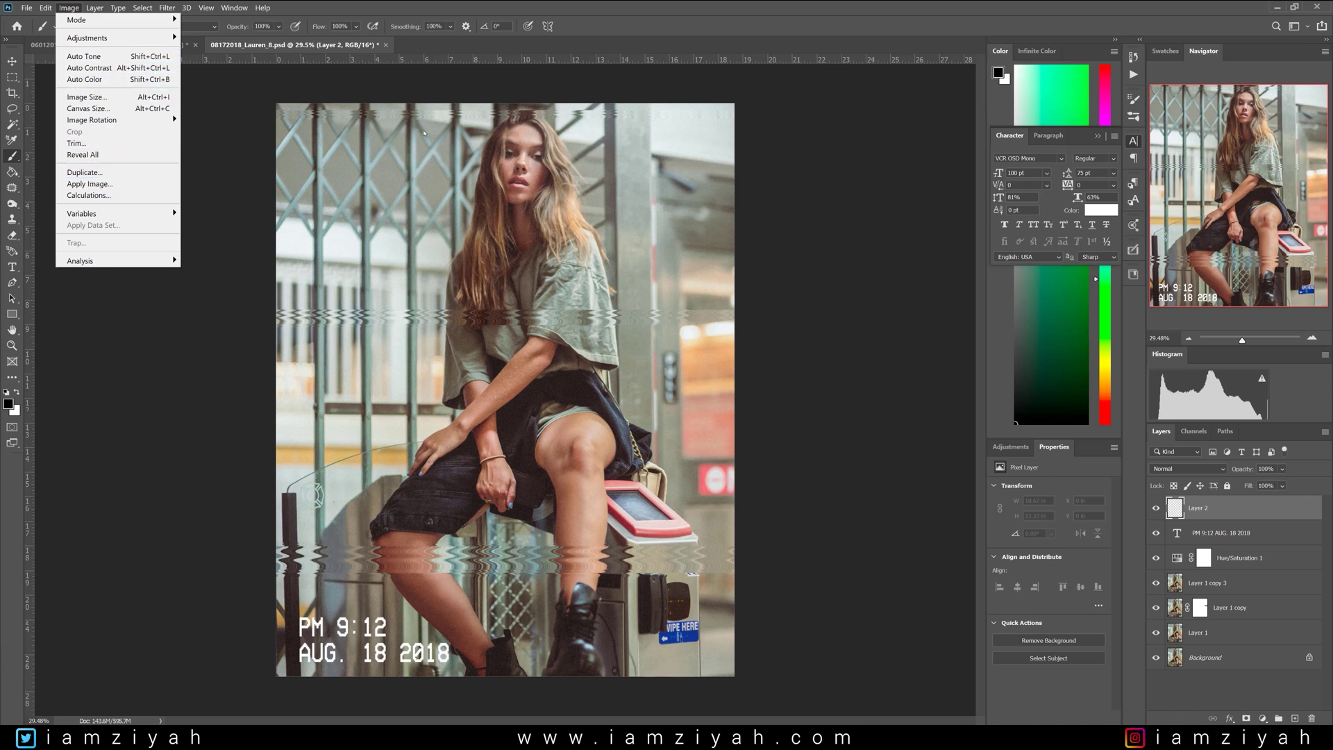
left_click(237, 122)
left_click(69, 8)
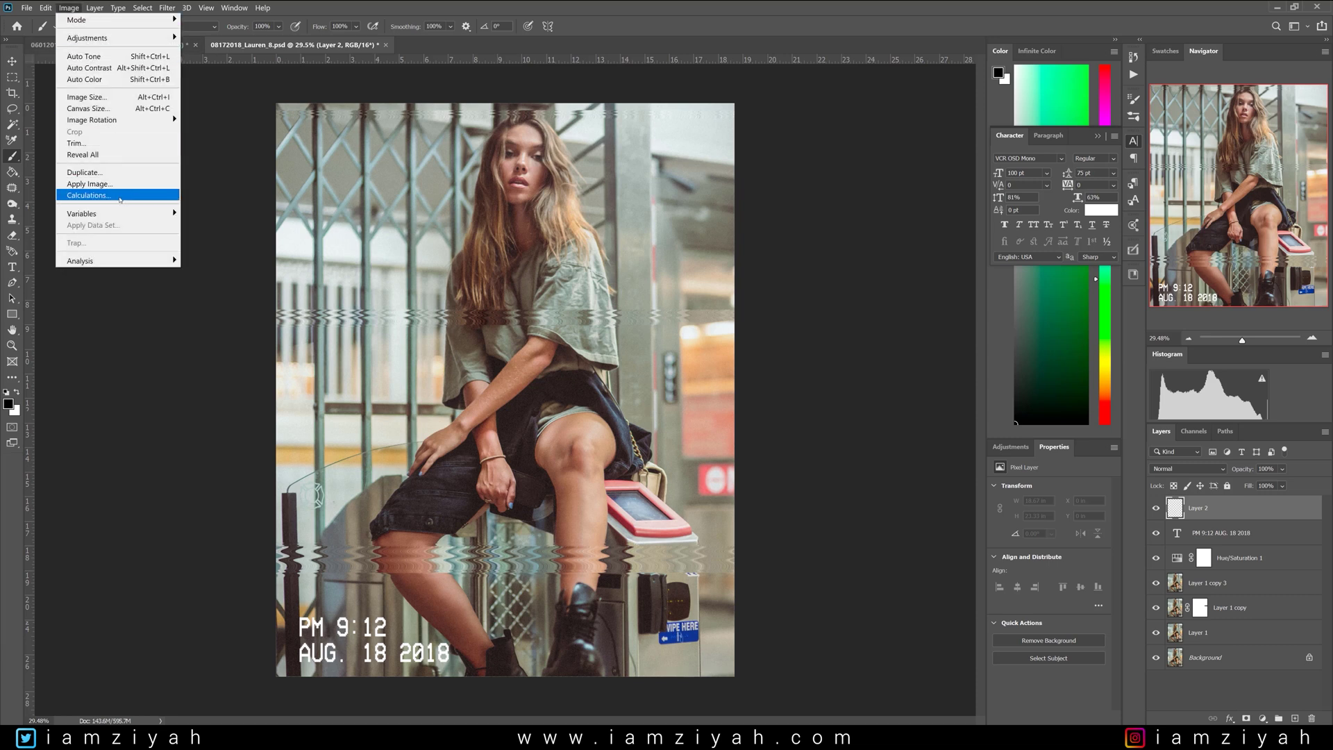
left_click(110, 184)
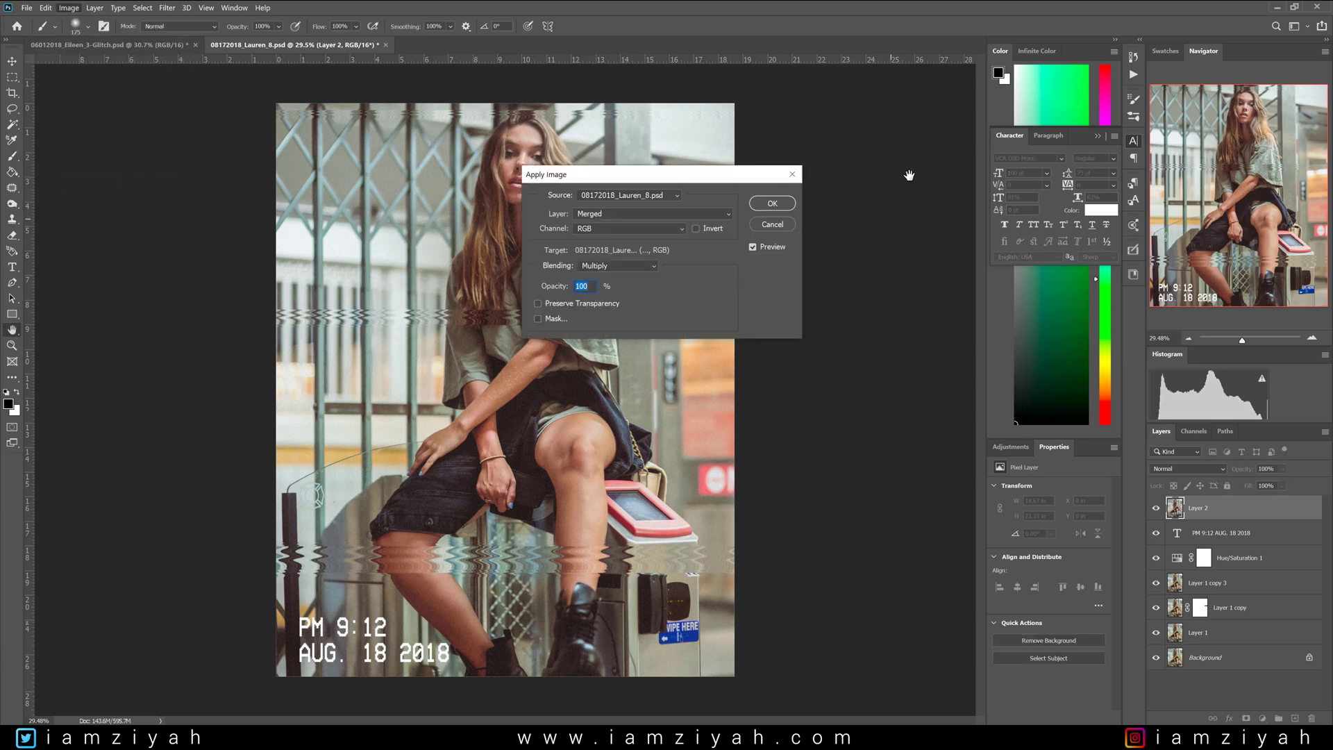
left_click(773, 204)
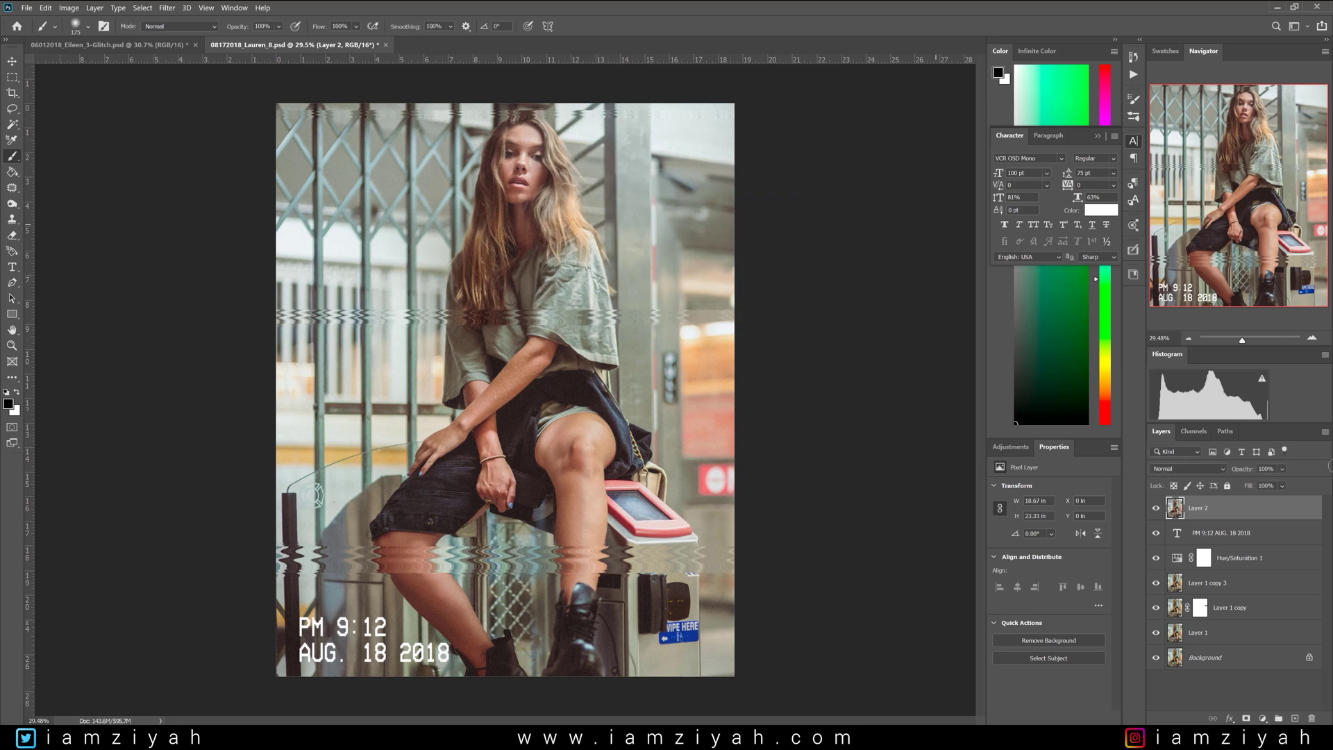
left_click_drag(1156, 533, 1158, 645)
left_click_drag(1156, 533, 1156, 657)
Isolate Layer 2's Red channel and shift it sideways with a slight Shear filter.
left_click(1193, 431)
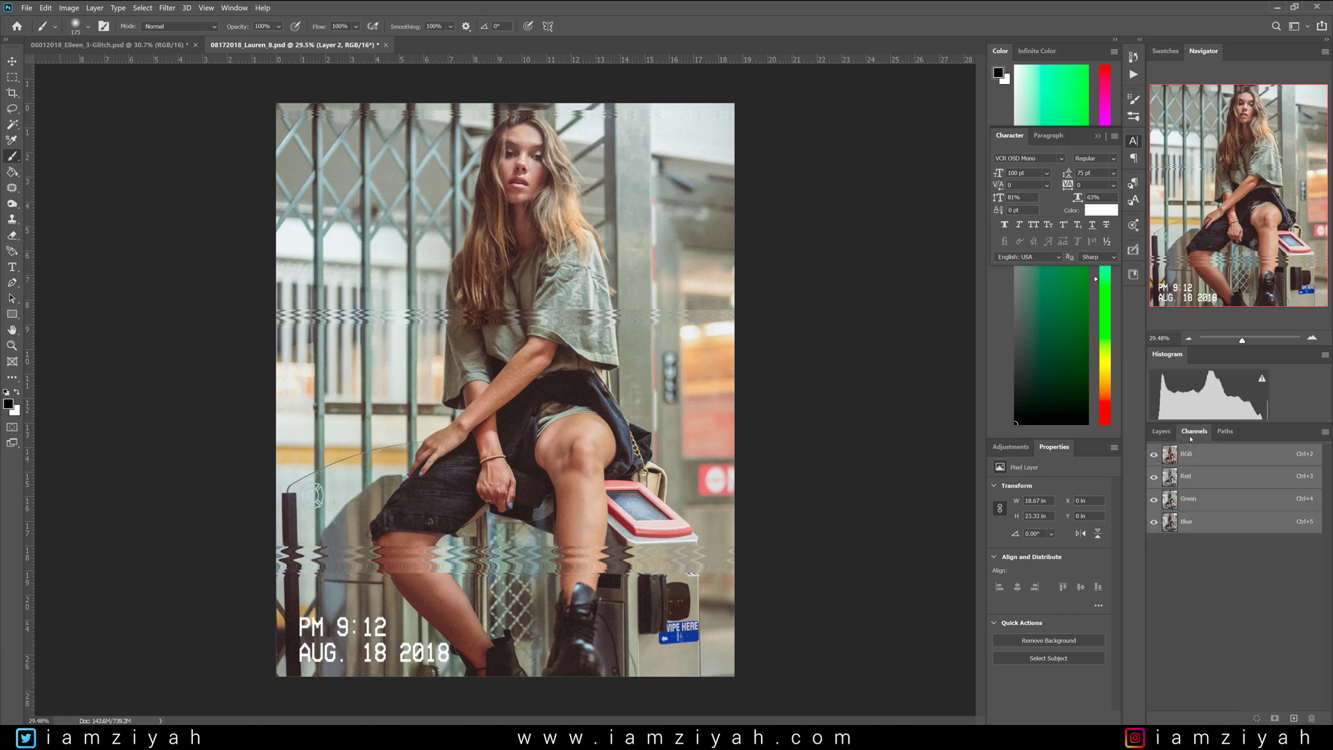
left_click(1156, 482)
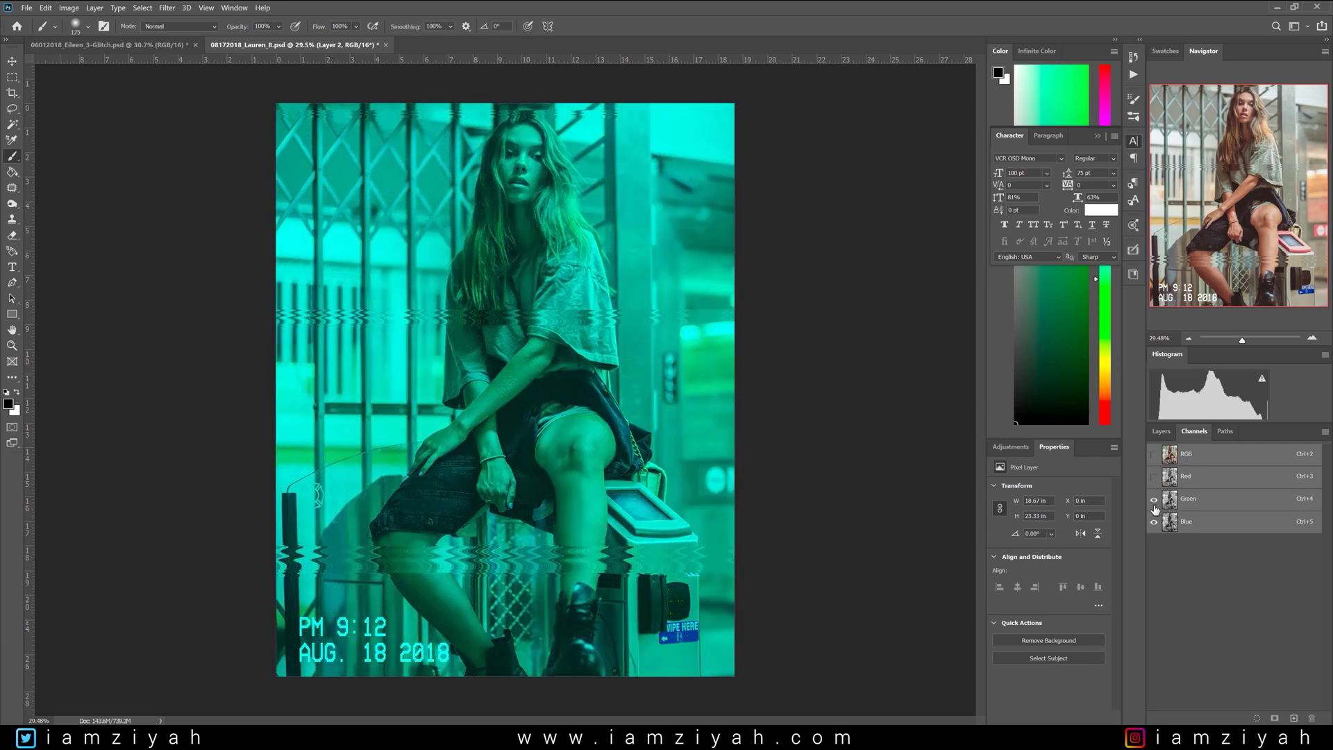
left_click(1154, 498)
left_click(167, 8)
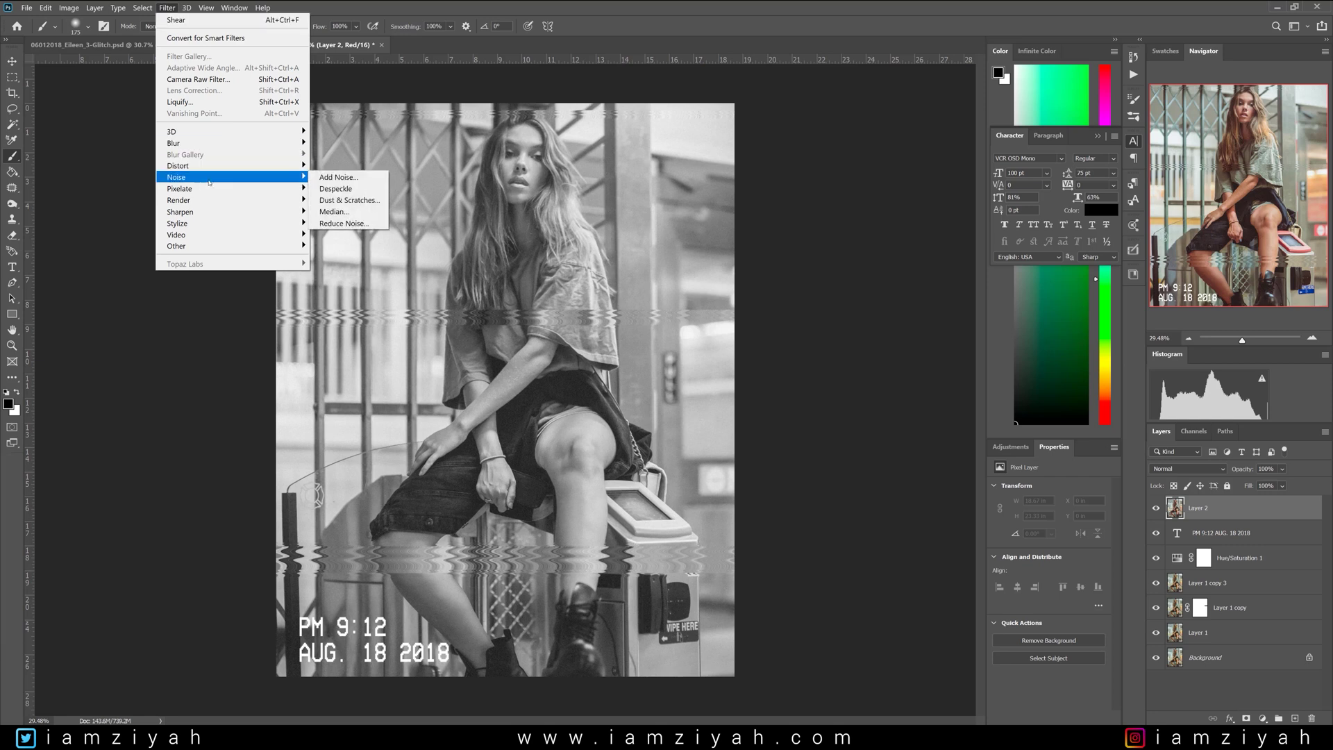
mouse_move(206, 190)
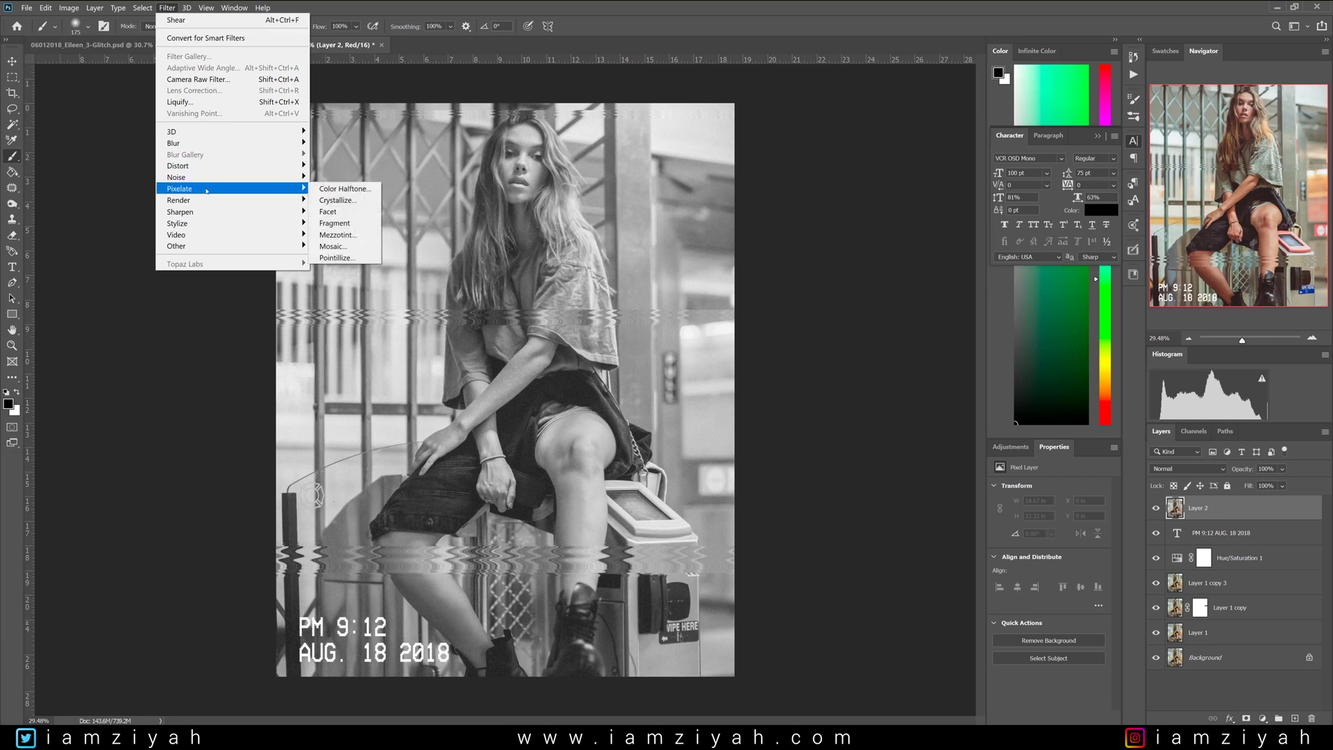
left_click(176, 19)
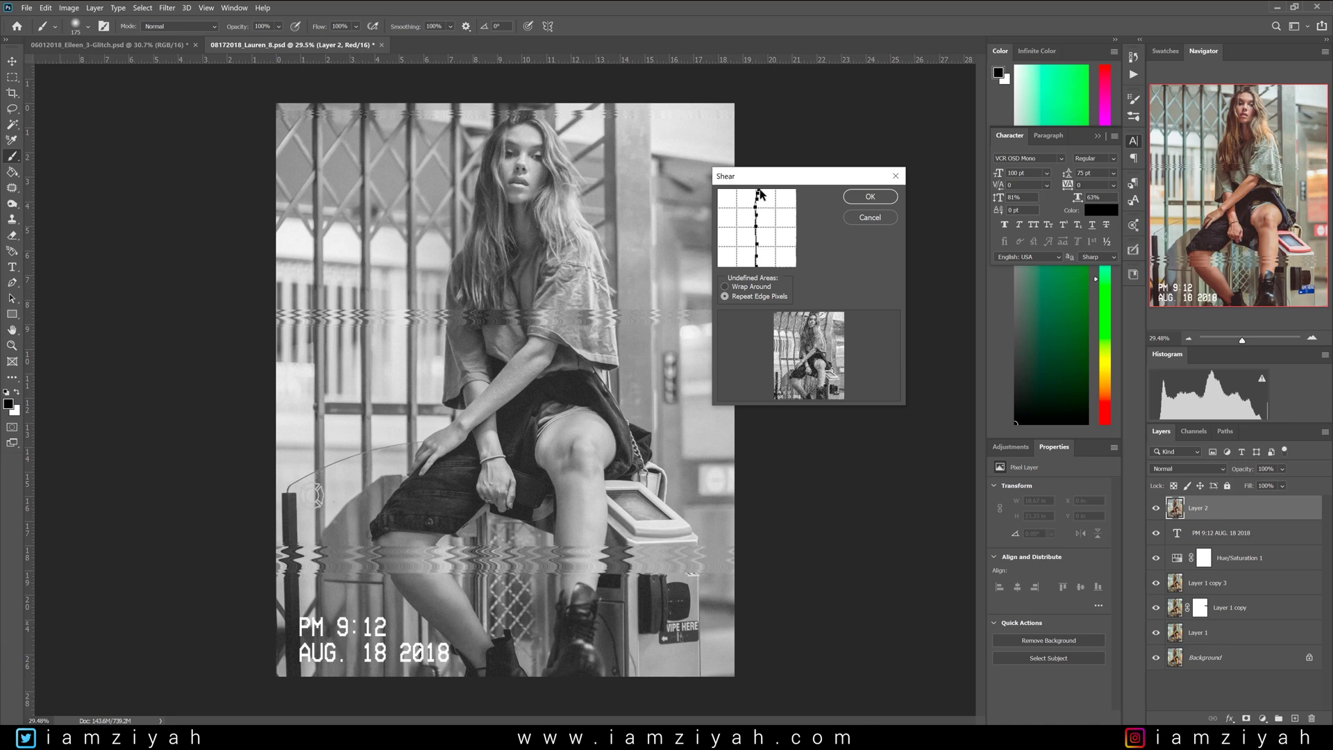
left_click_drag(759, 193, 759, 197)
left_click(879, 198)
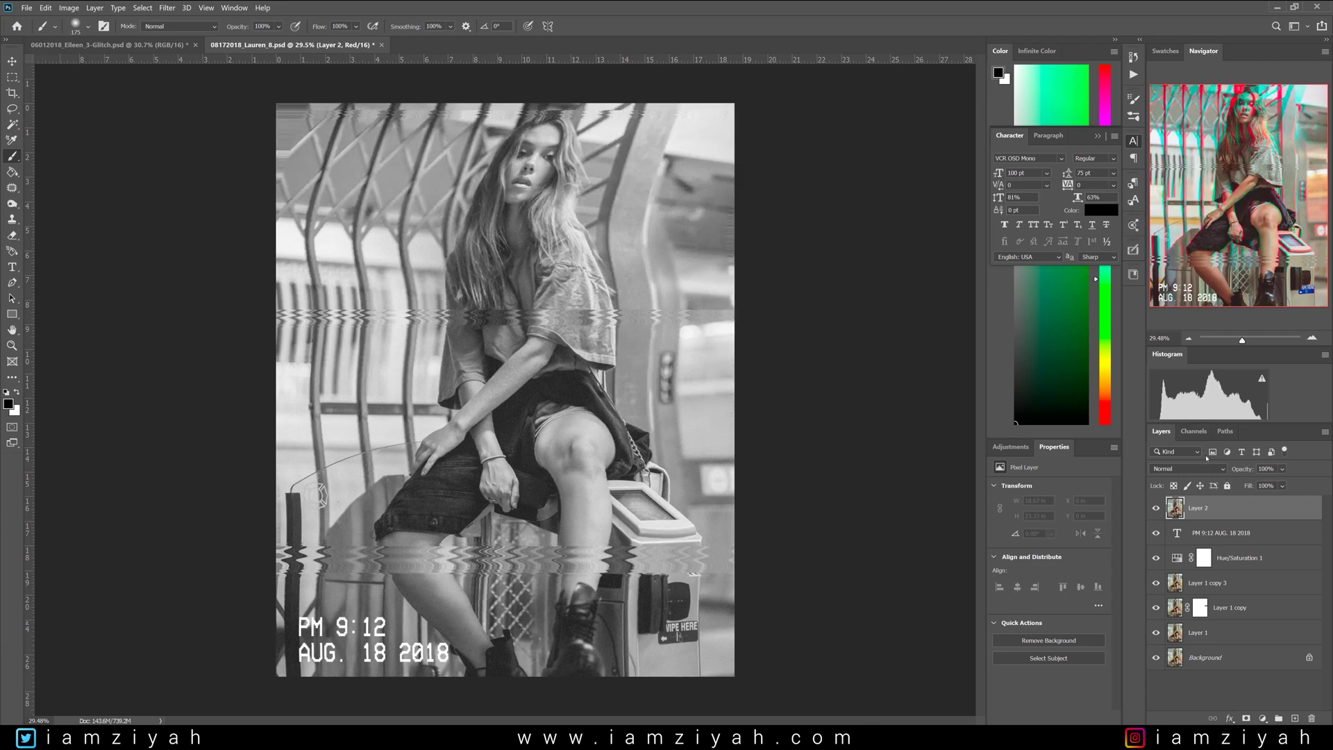
Restore the RGB composite, return to the layers, and undo to compare without the split.
left_click(1194, 431)
left_click(1154, 456)
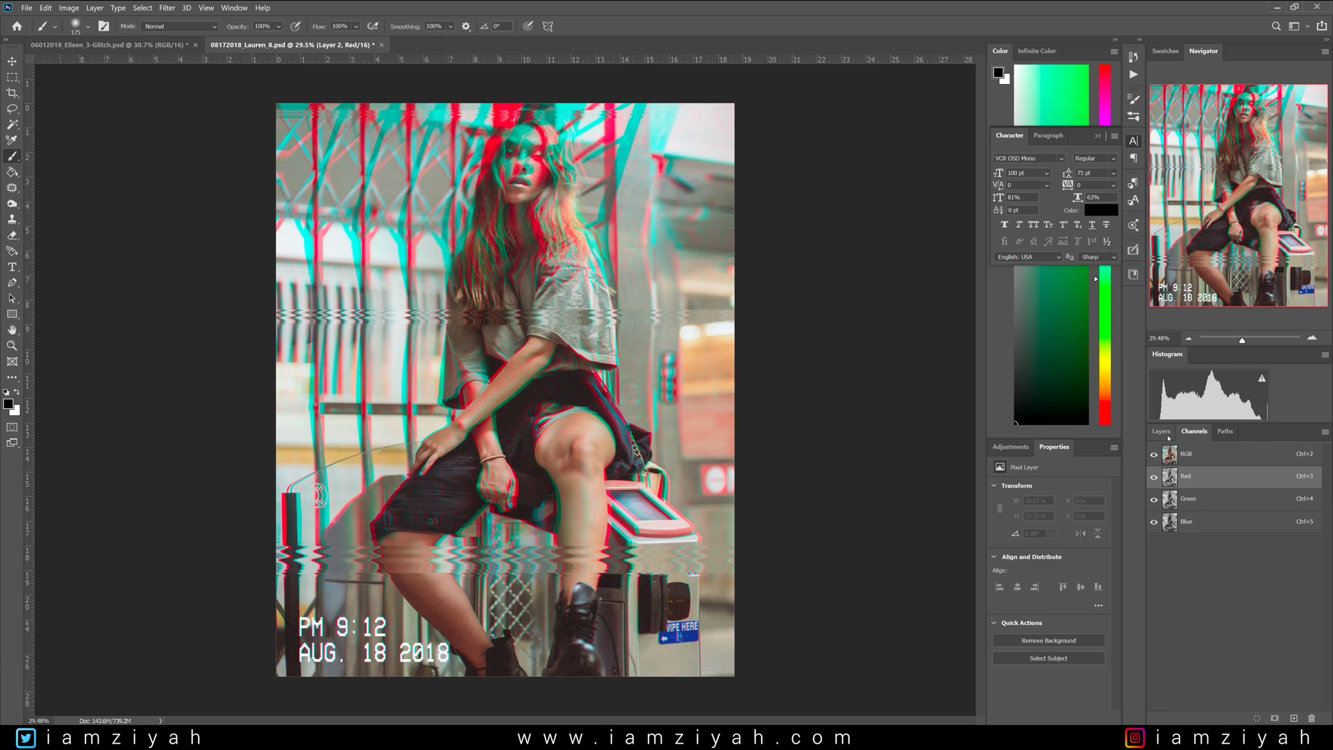
left_click(1161, 431)
scroll(653, 292, "up", 1)
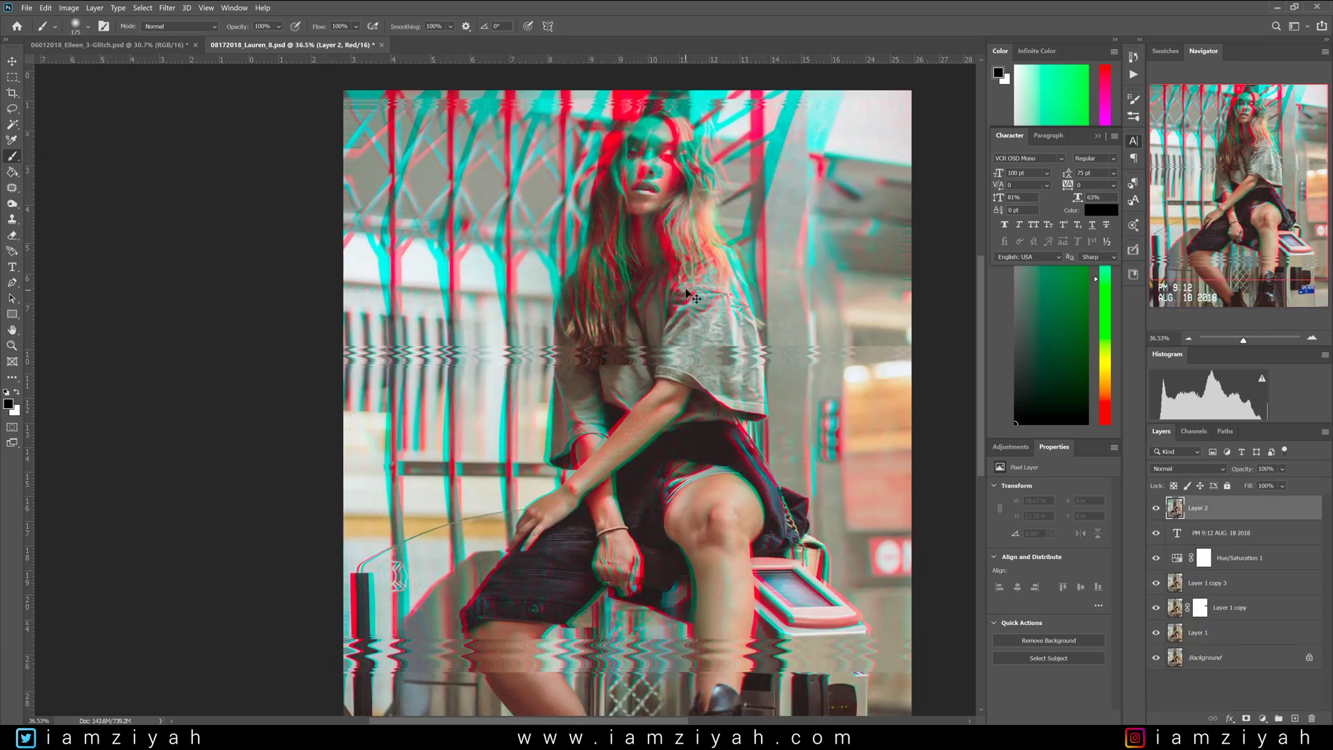
key("ctrl+z")
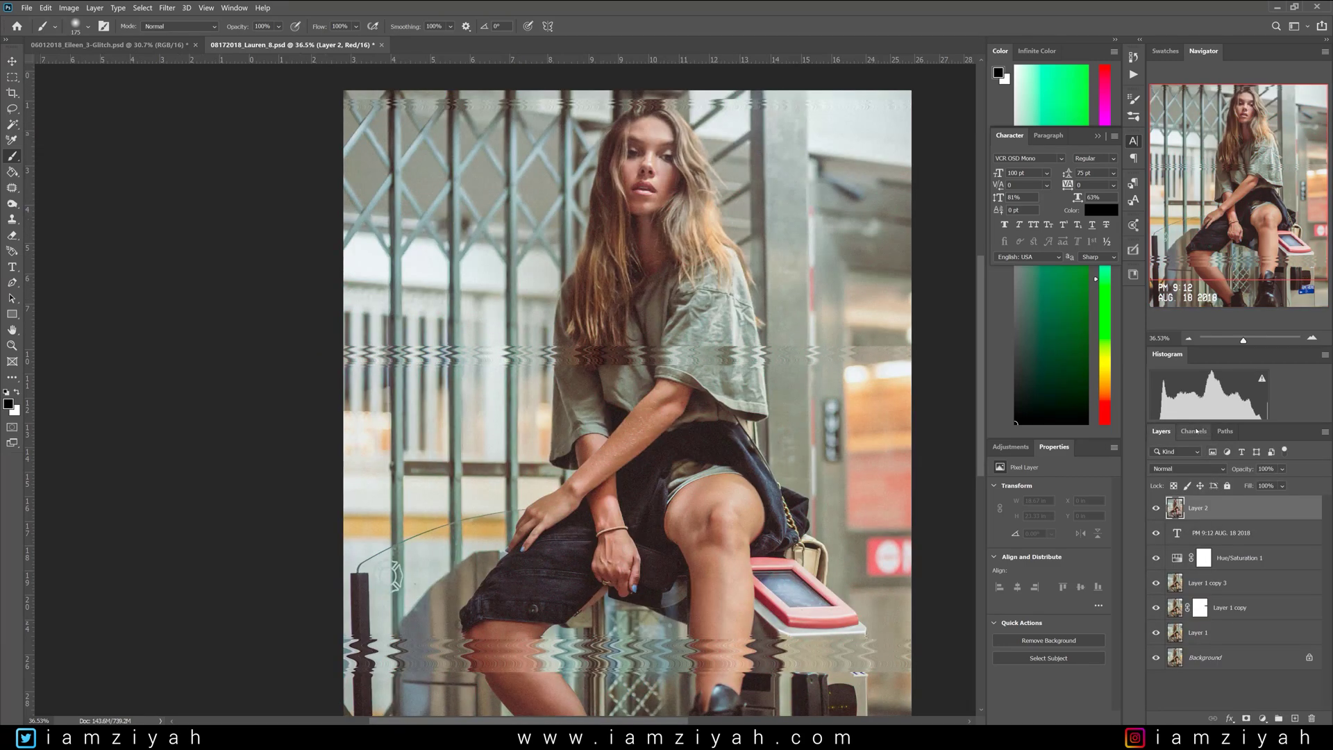
View the Red channel alone with Green and Blue hidden, then restore RGB and the Layers list.
left_click(1194, 431)
left_click_drag(1154, 500, 1154, 522)
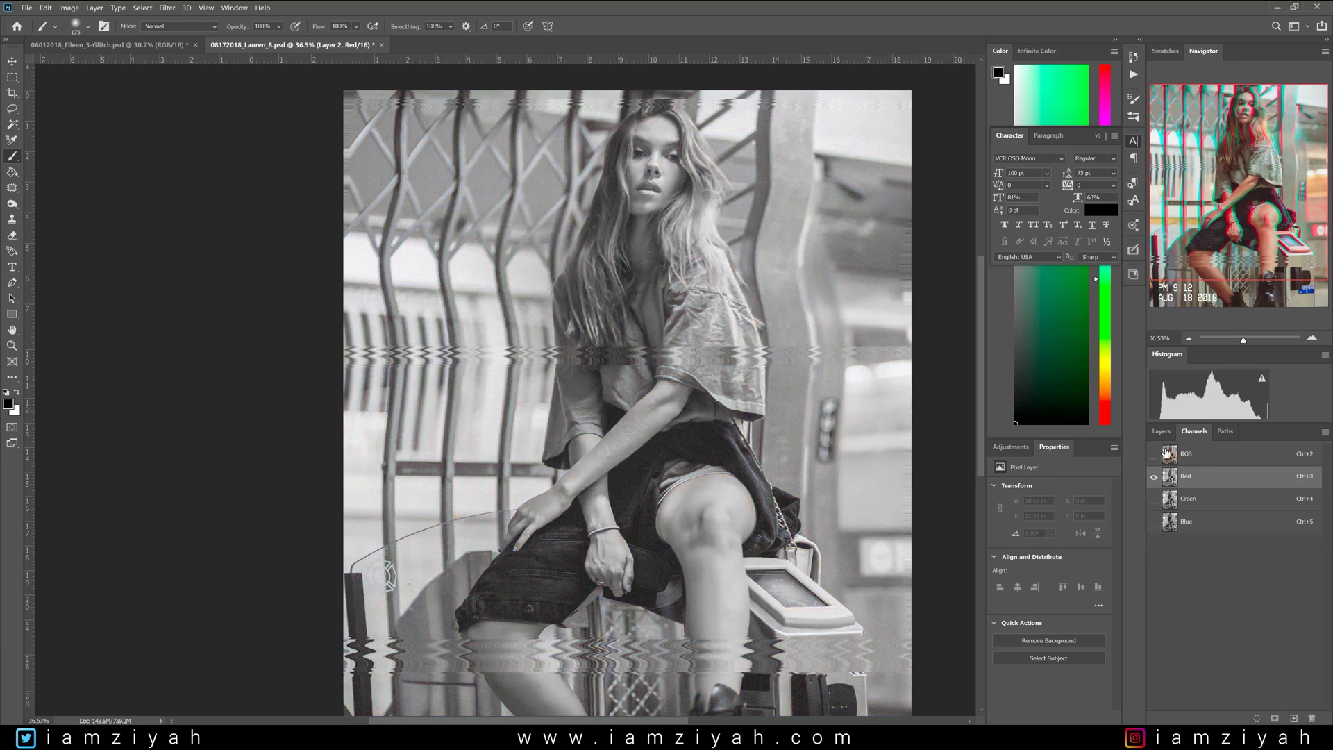
left_click(1154, 457)
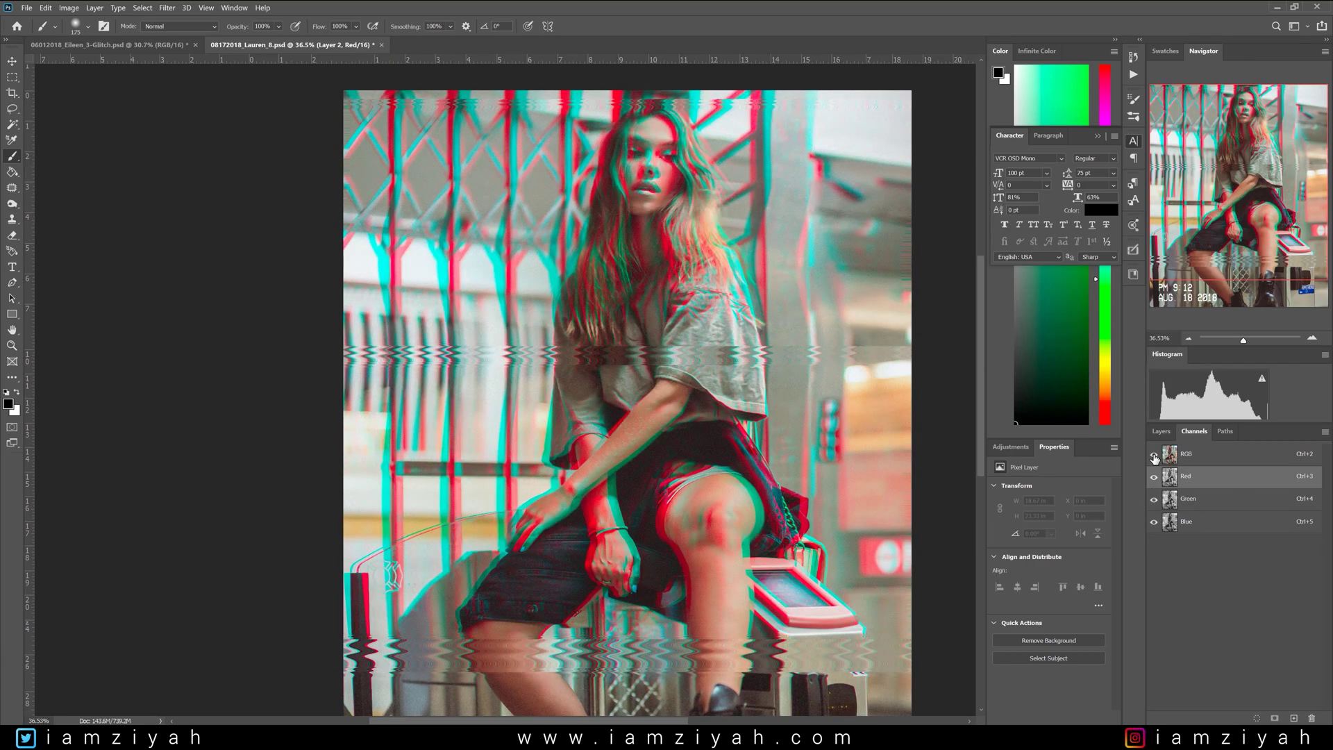
left_click(1161, 431)
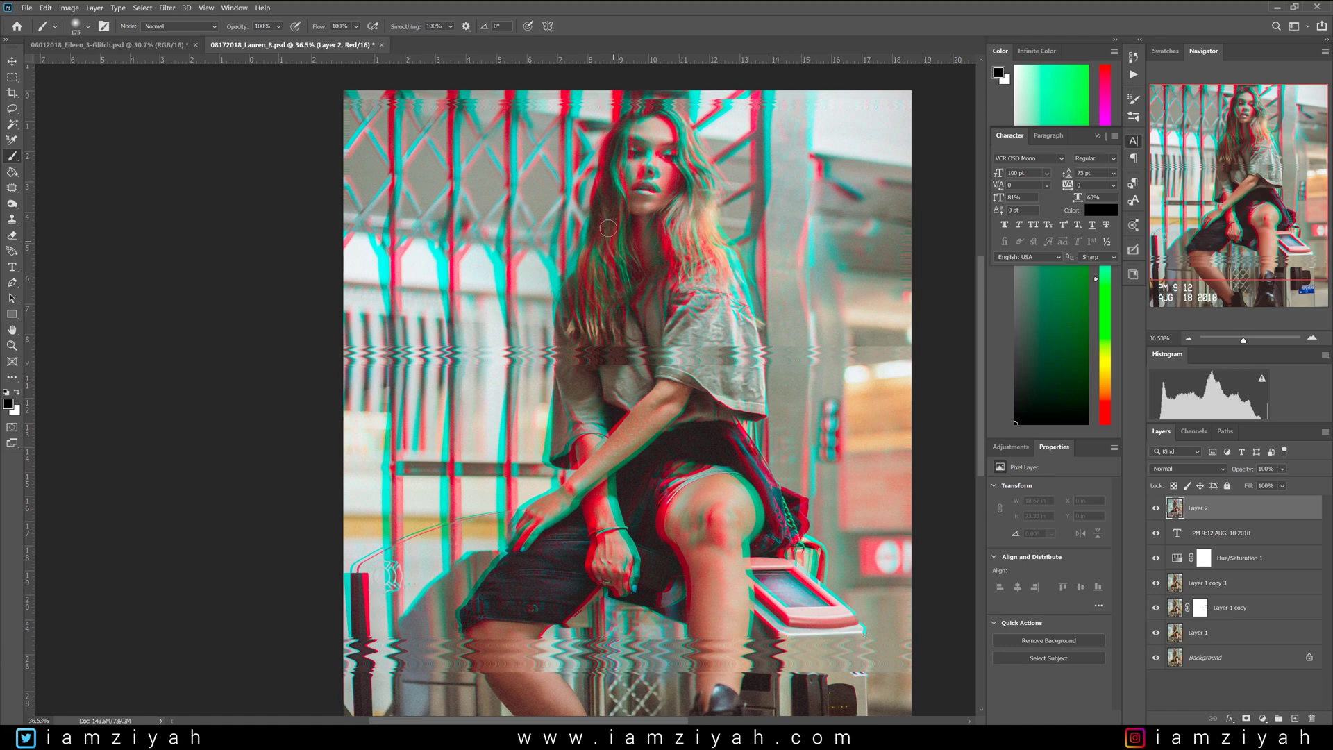
scroll(604, 229, "up", 5)
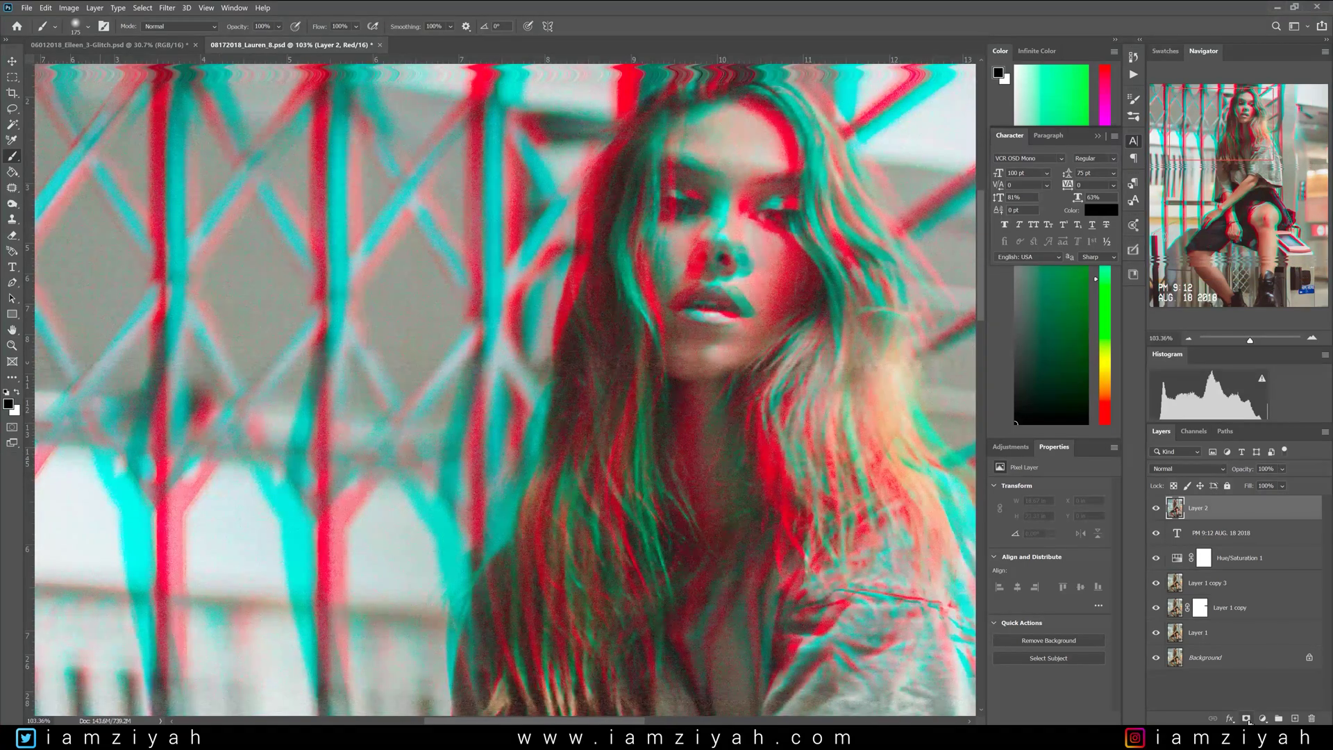
Add a mask to Layer 2 and paint black over the face, then the hand and wrist at brush size 200.
left_click(1246, 718)
mouse_move(734, 310)
left_mouse_down()
mouse_move(714, 134)
mouse_move(670, 277)
mouse_move(711, 414)
left_mouse_up()
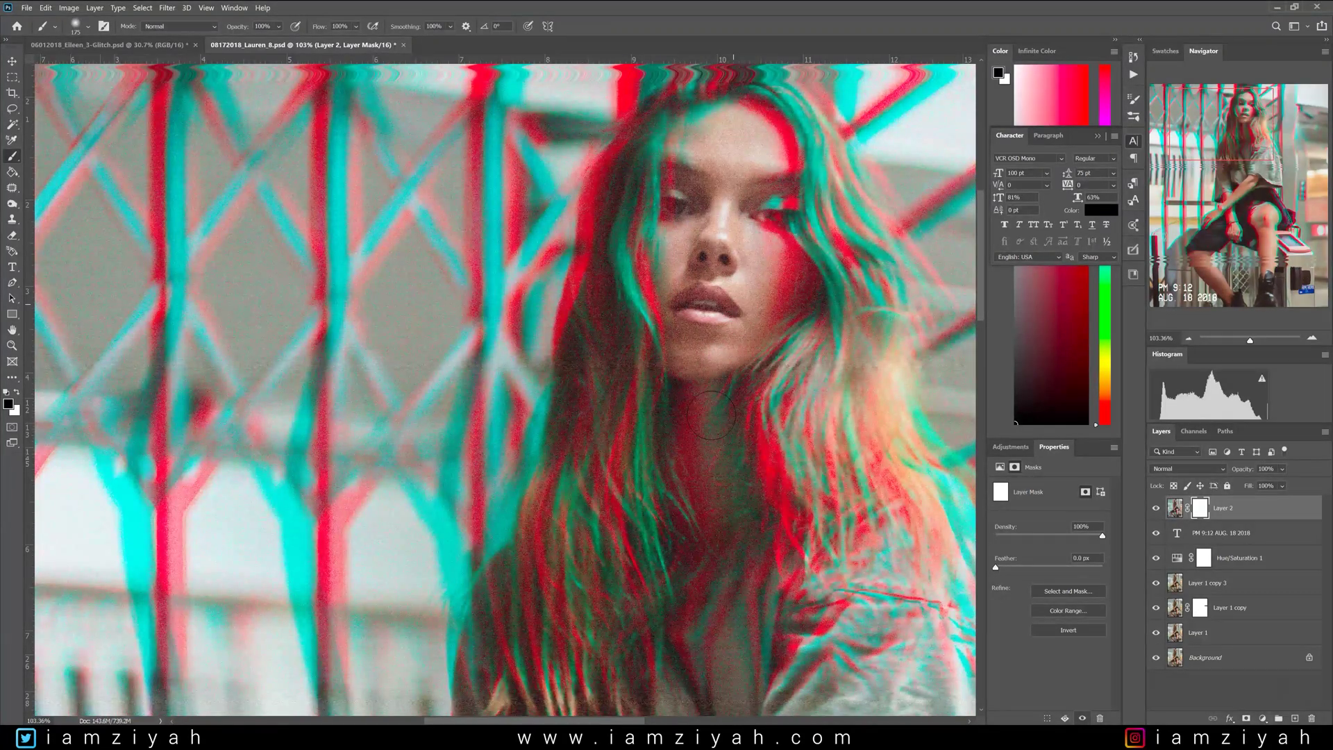
left_click_drag(1186, 221, 1186, 247)
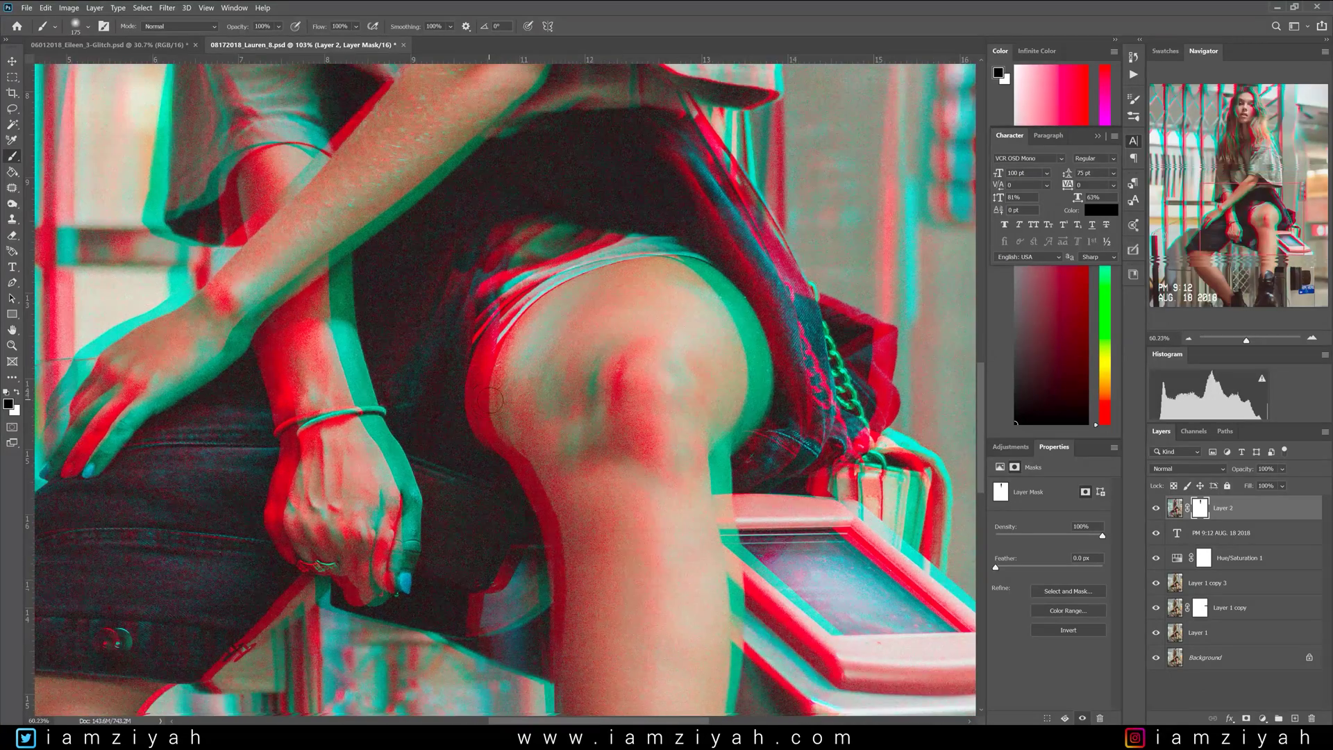
scroll(499, 393, "down", 3)
scroll(409, 410, "up", 1)
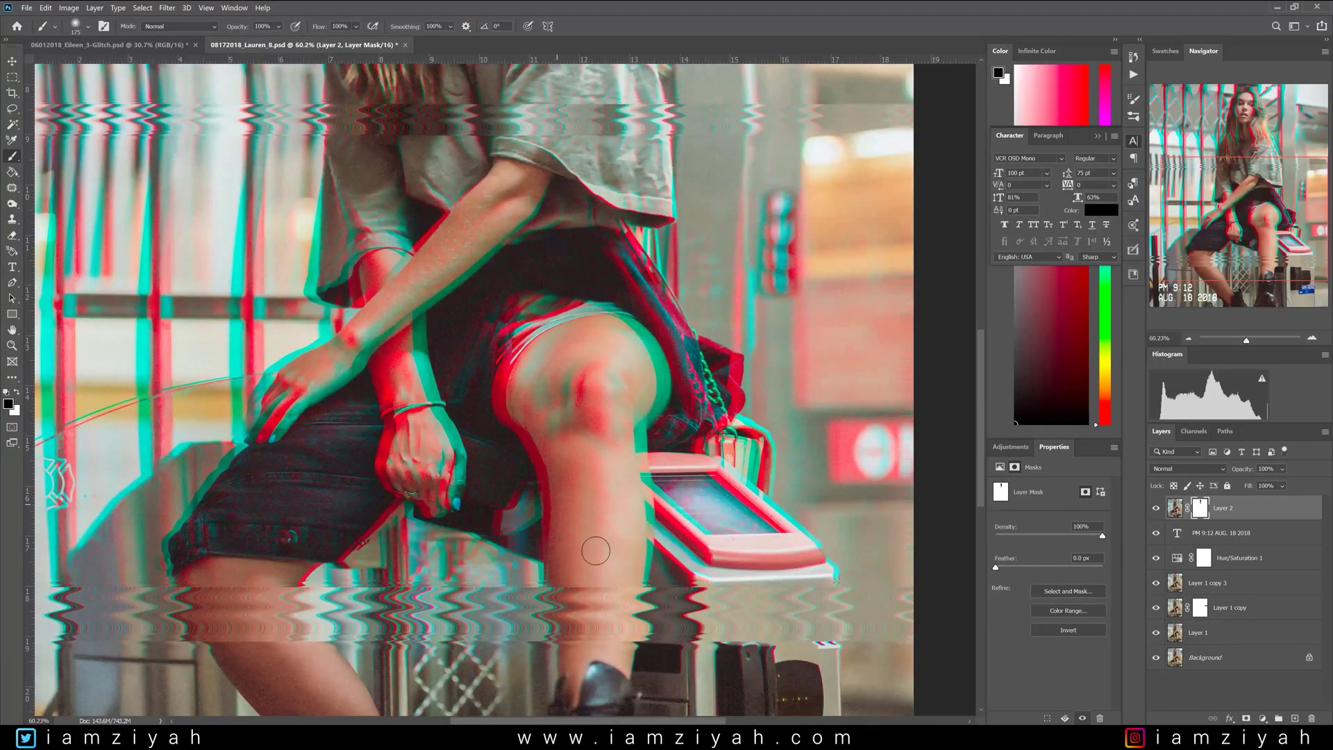
scroll(580, 407, "down", 3)
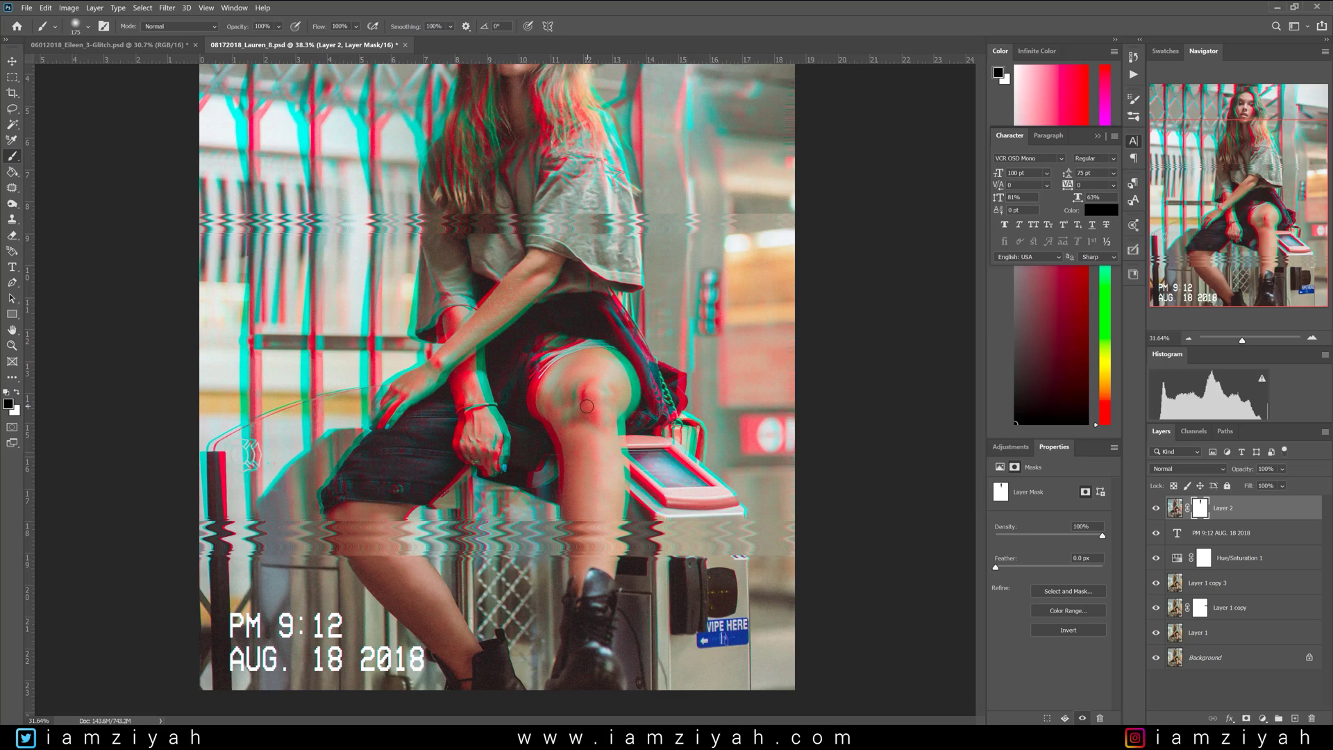
scroll(568, 401, "up", 1)
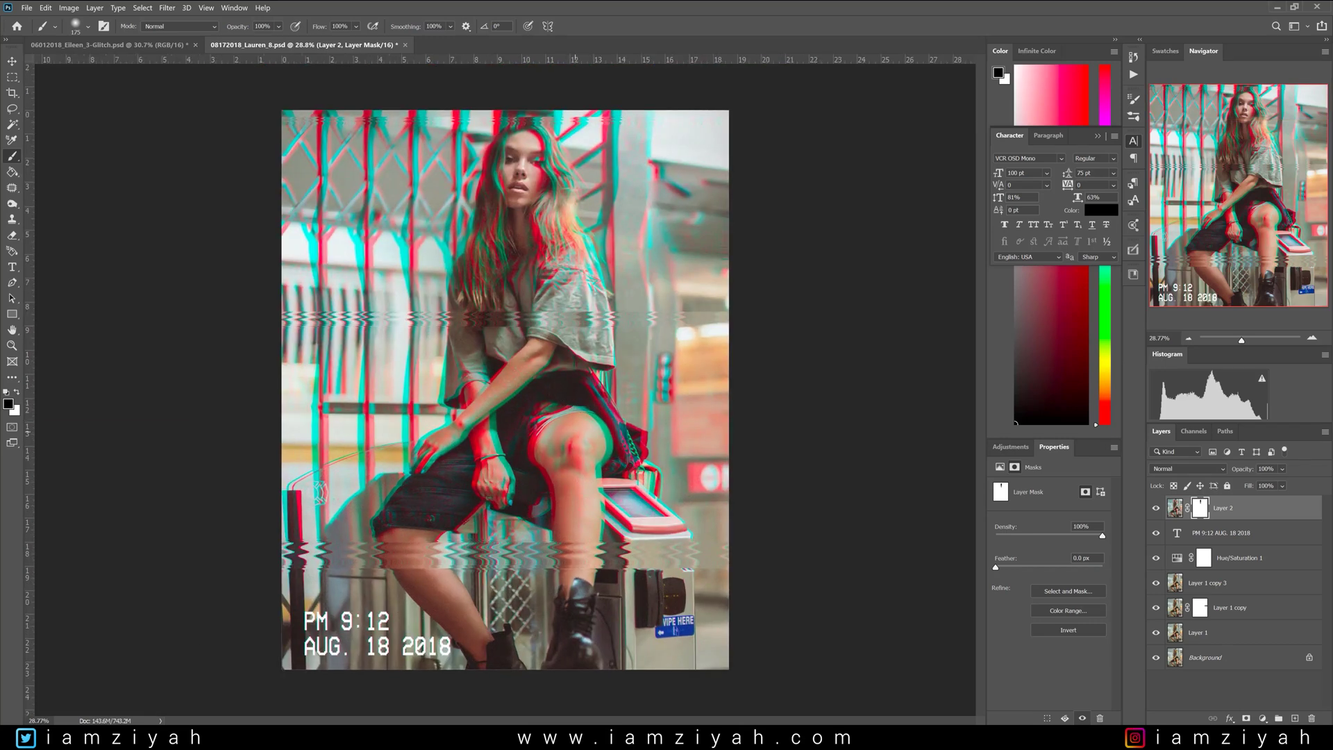
scroll(572, 465, "up", 3)
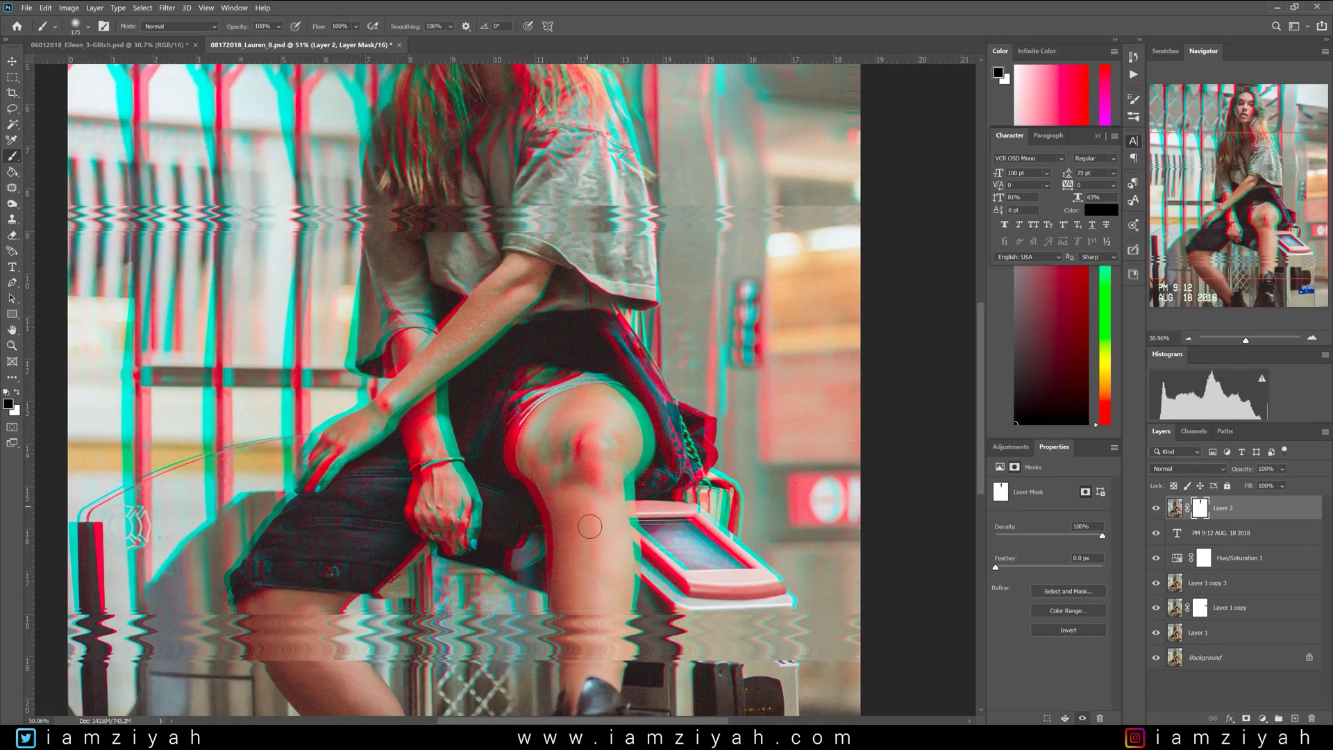
key("bracketright")
mouse_move(445, 486)
left_mouse_down()
mouse_move(409, 399)
mouse_move(364, 402)
left_mouse_up()
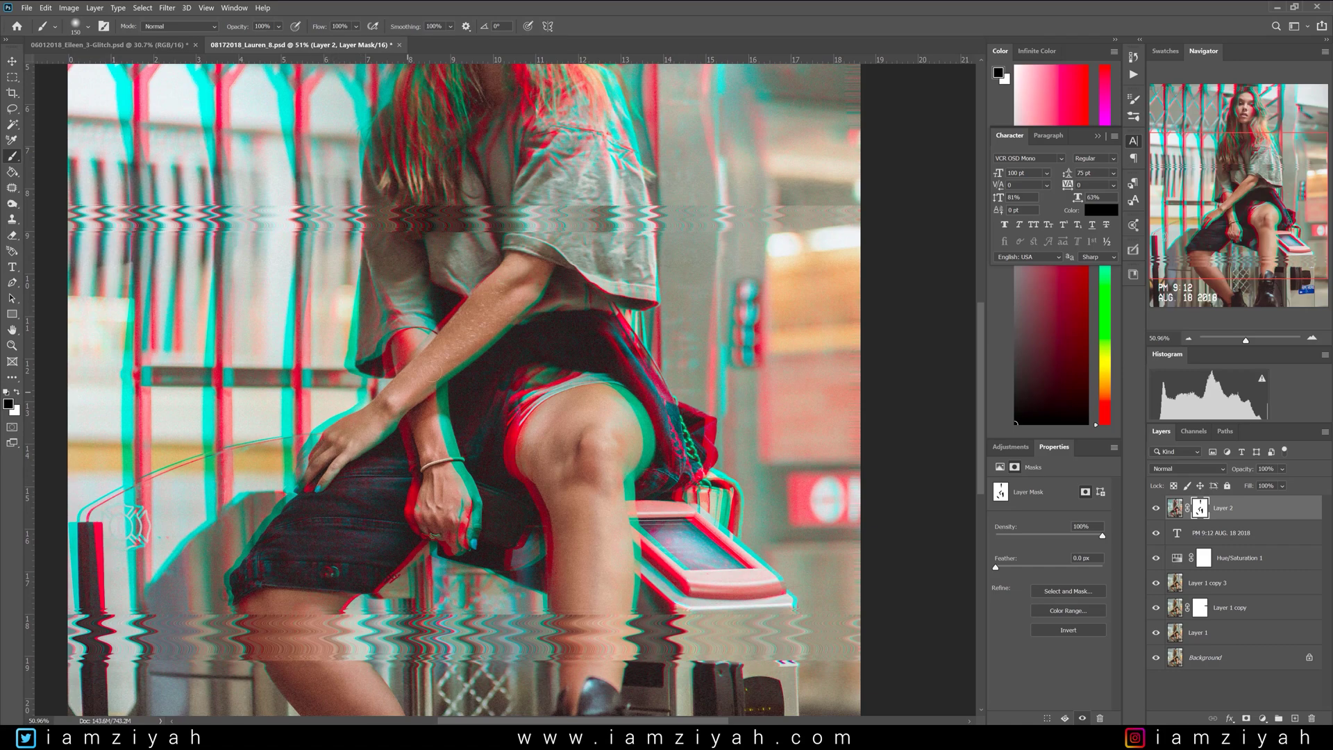
scroll(521, 273, "down", 3)
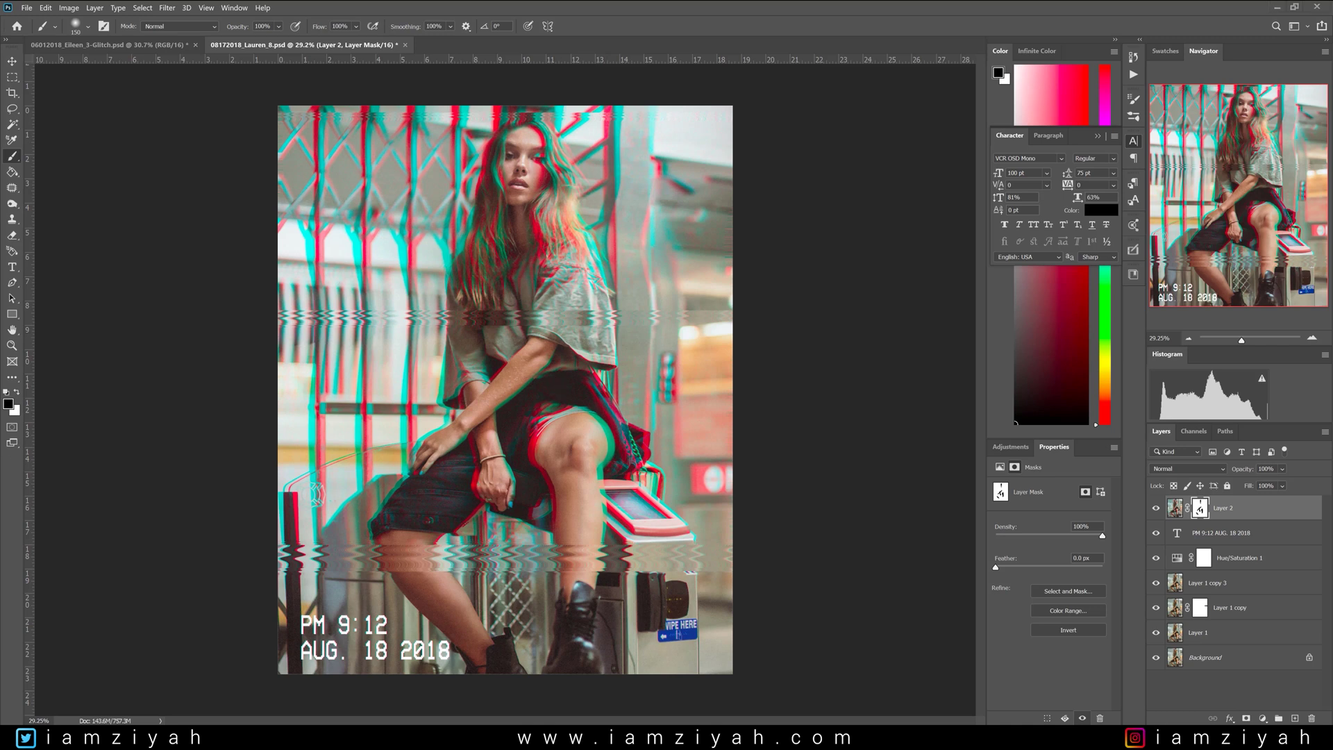
Duplicate Layer 2 through Layer 1, excluding the timestamp text, and merge the copies into one layer.
left_click(1209, 632, "shift")
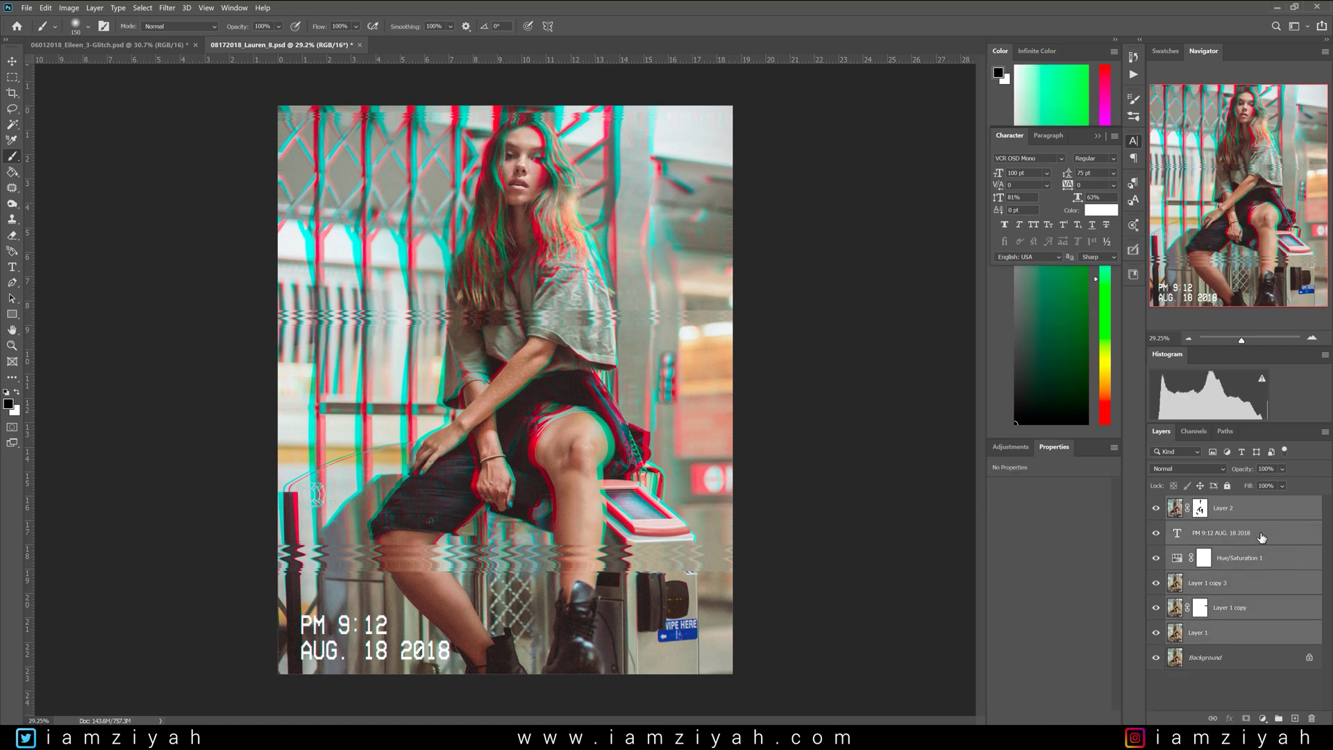
left_click(1253, 536, "ctrl")
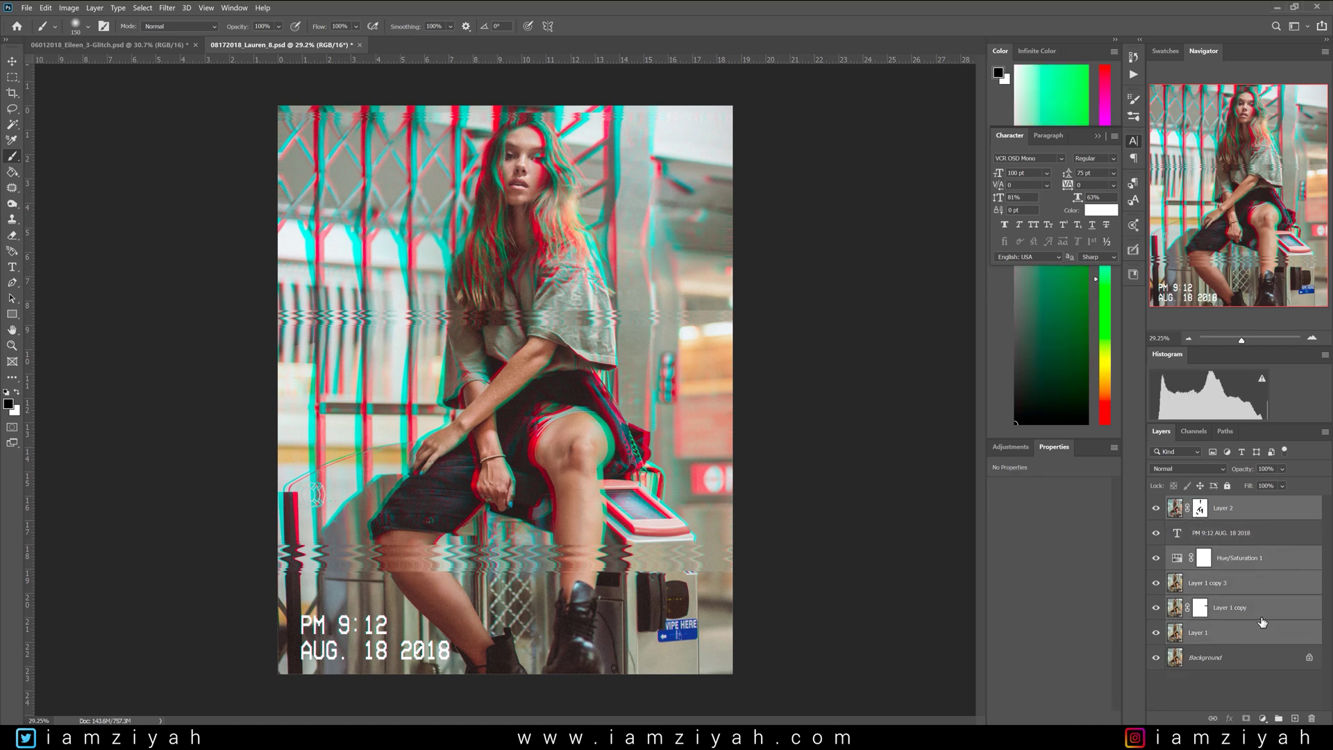
key("ctrl+j")
right_click(1262, 582)
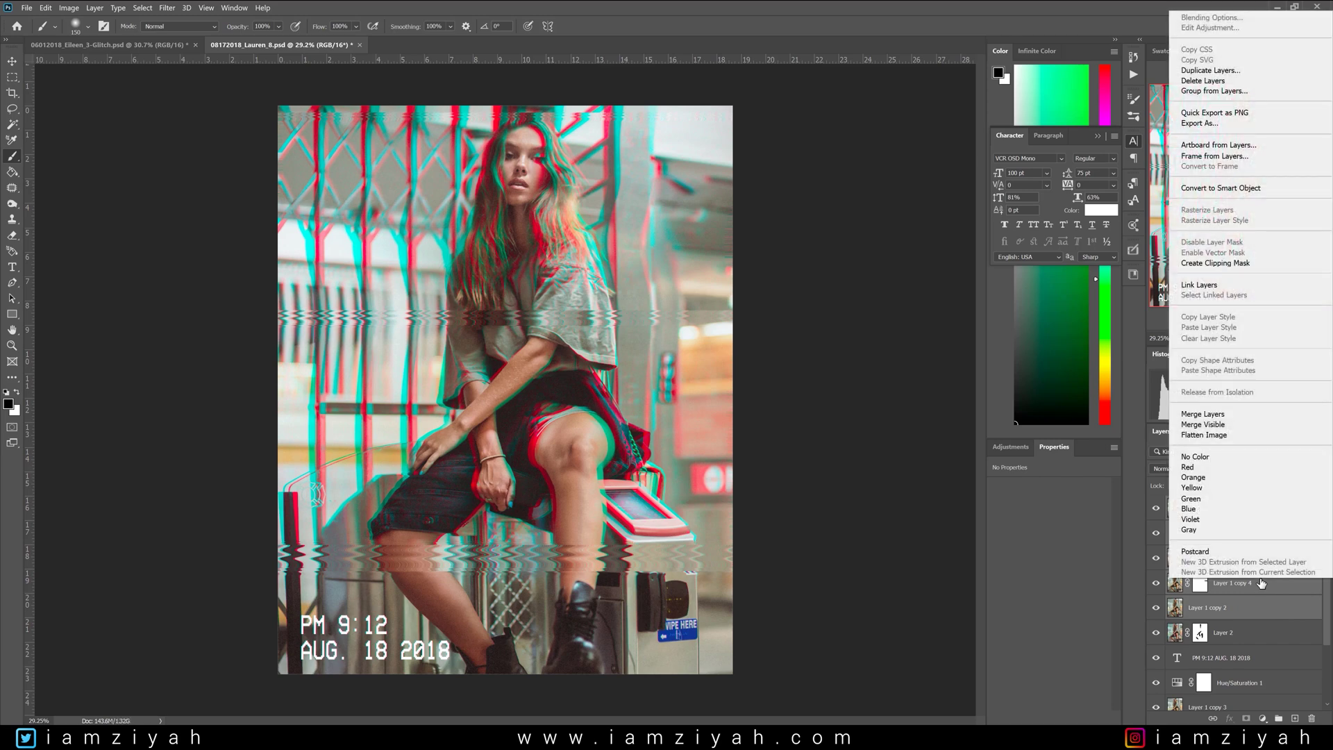
left_click(1212, 415)
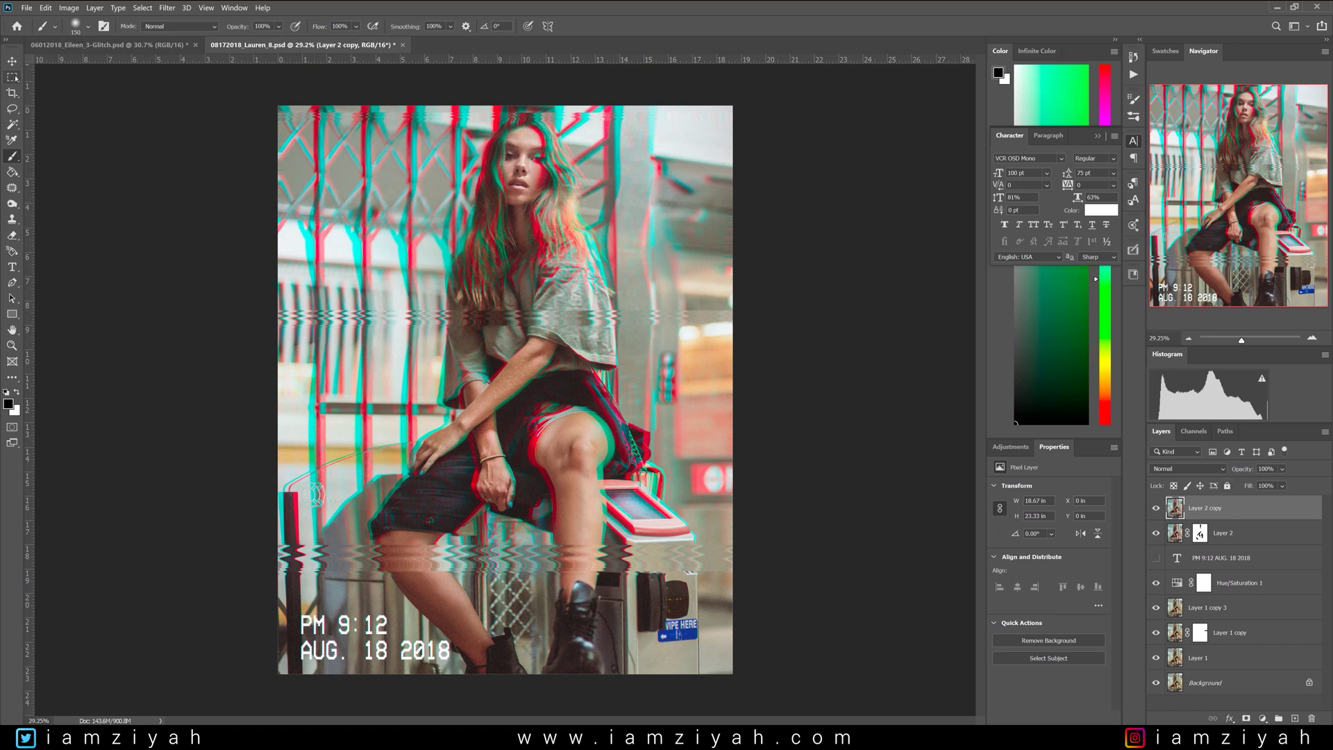
Sample a dark grey as the foreground colour and pick the Rectangular Marquee.
left_click(14, 378)
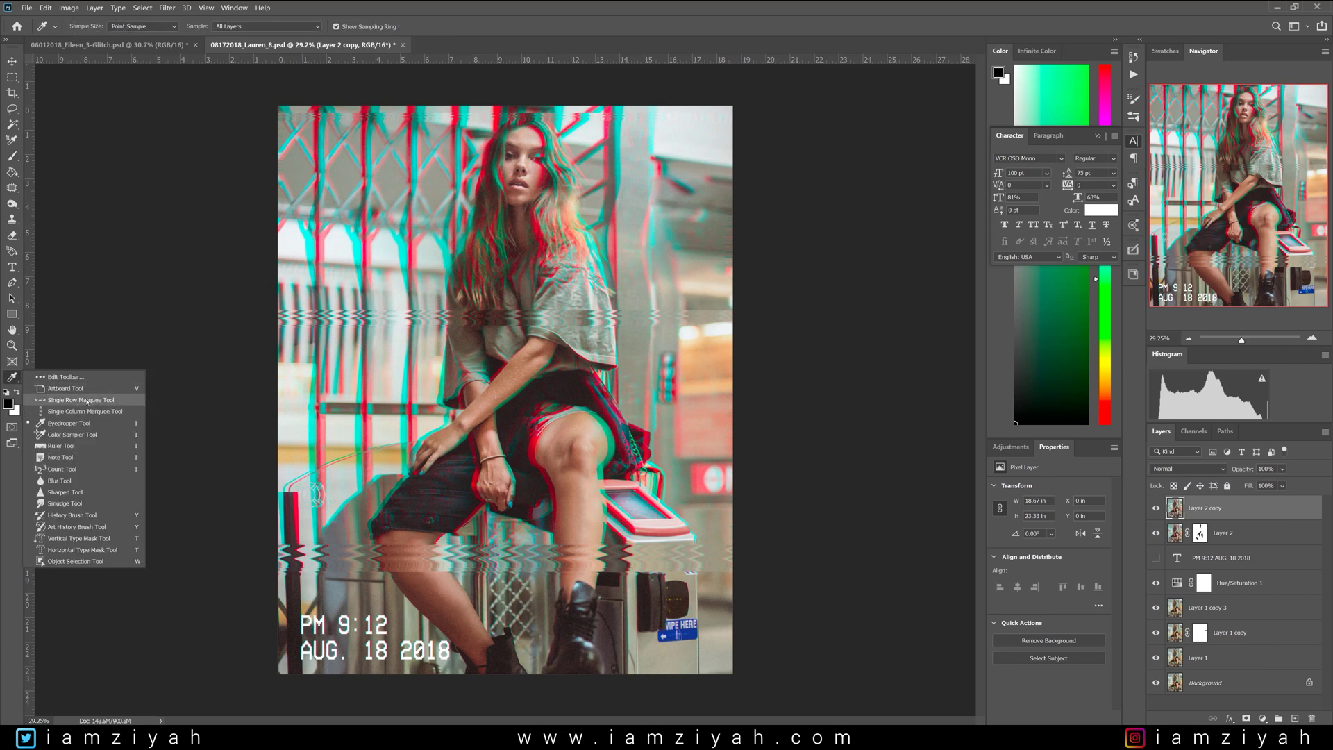
left_click(122, 262)
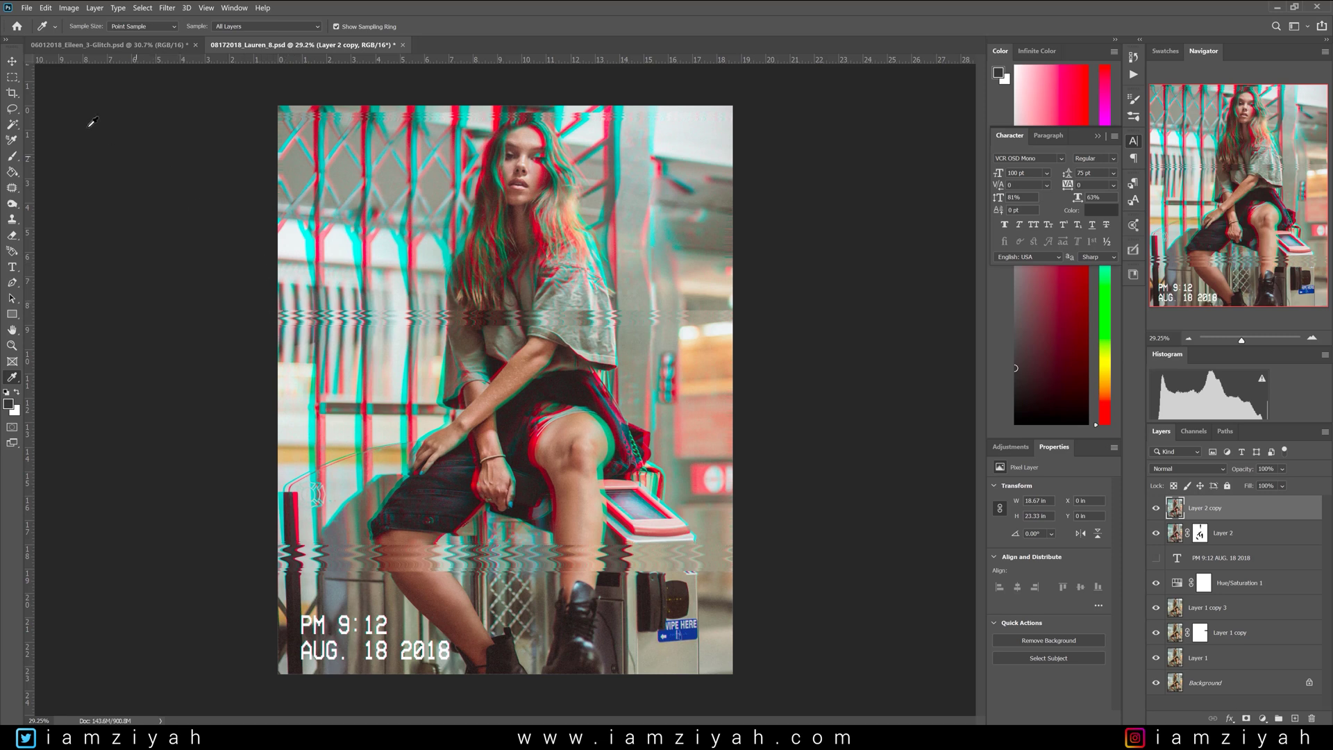
left_click(13, 77)
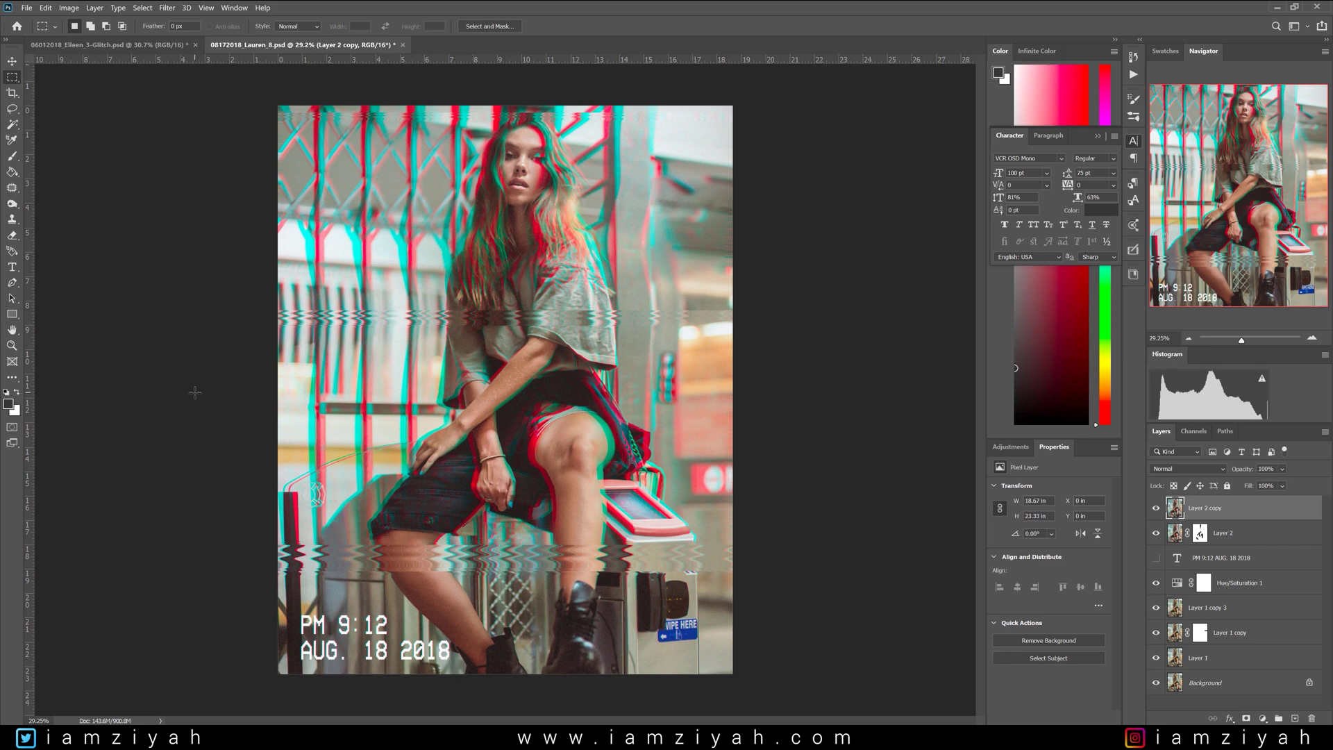
Select thin full-width horizontal strips across the image, using Add to selection to combine them.
scroll(200, 389, "up", 3)
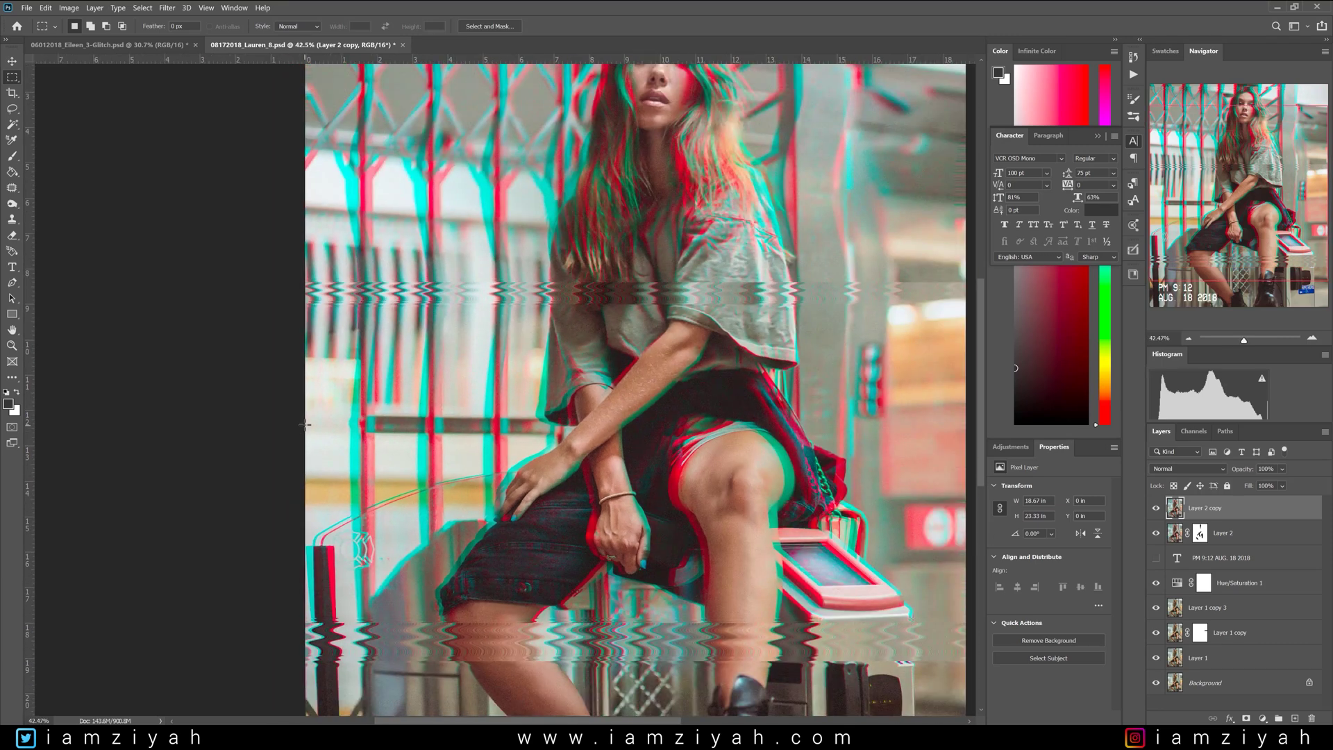
left_click_drag(306, 424, 974, 412)
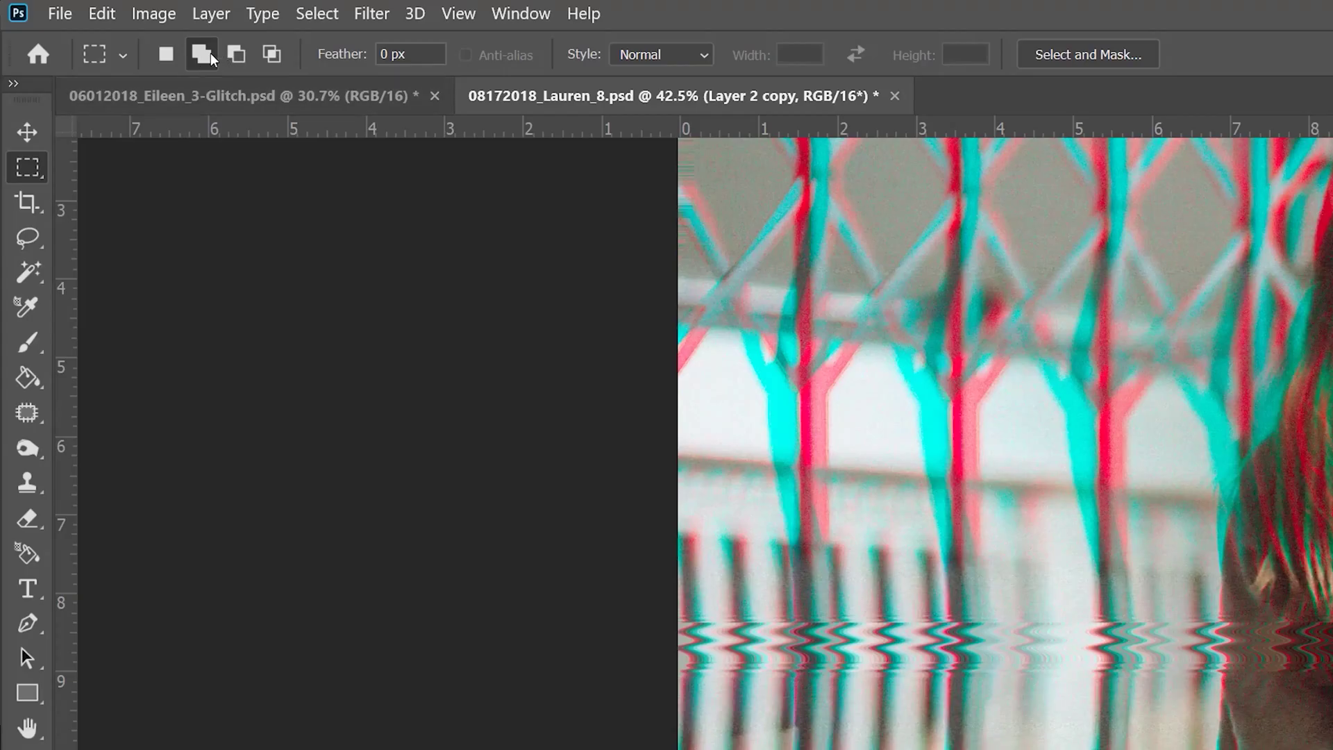
left_click(200, 57)
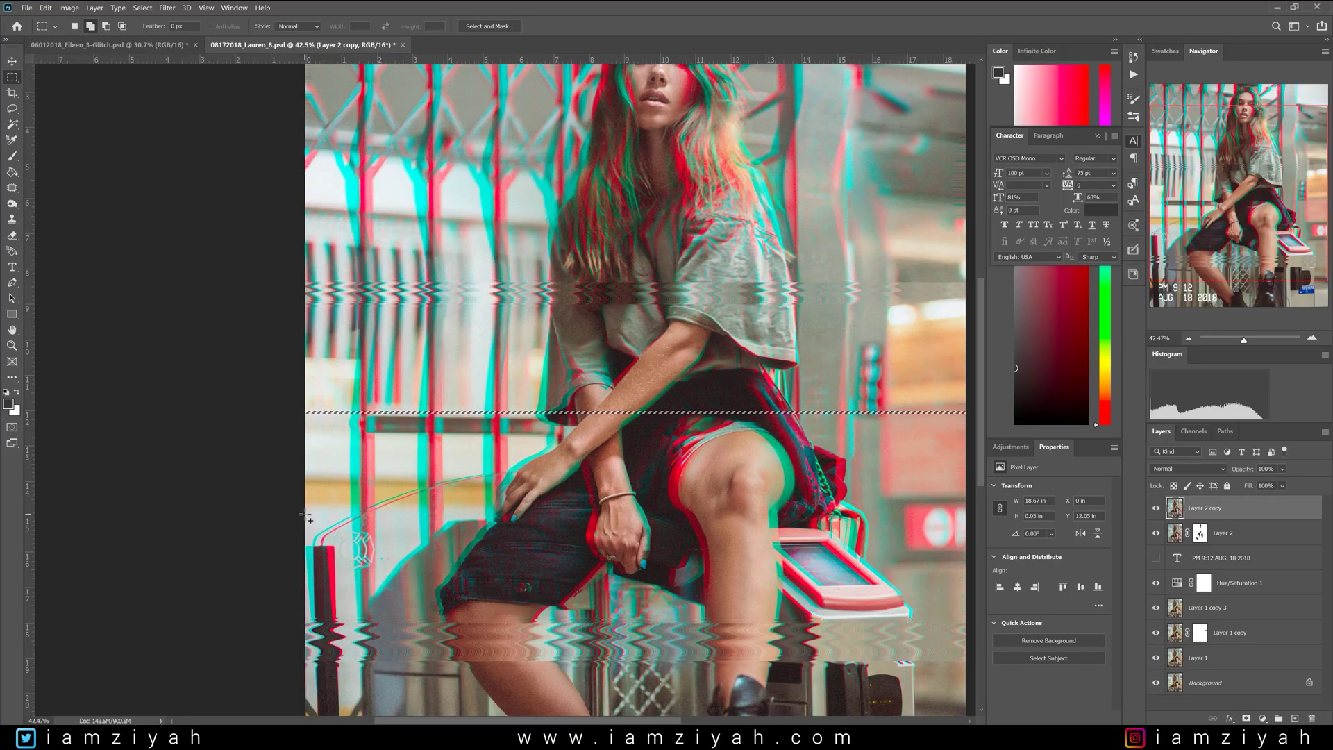
left_click_drag(305, 515, 976, 518)
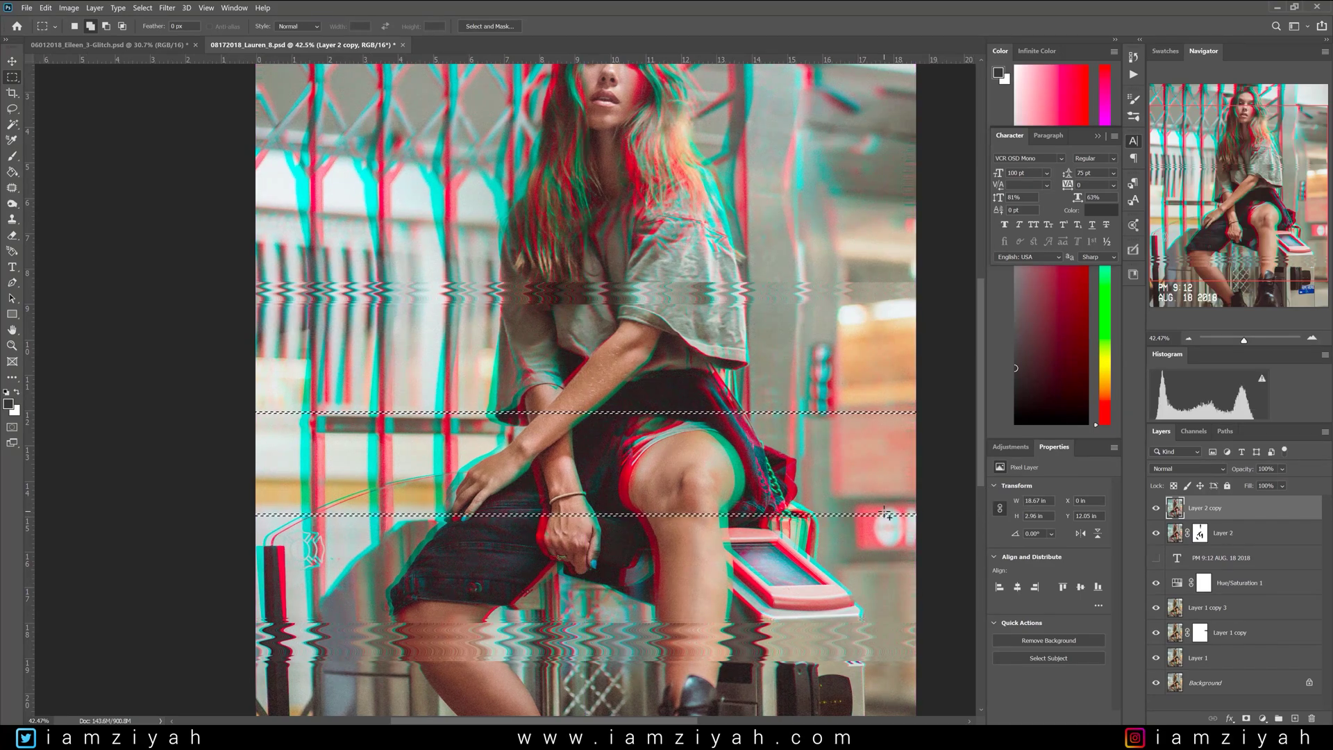
scroll(885, 515, "down", 1)
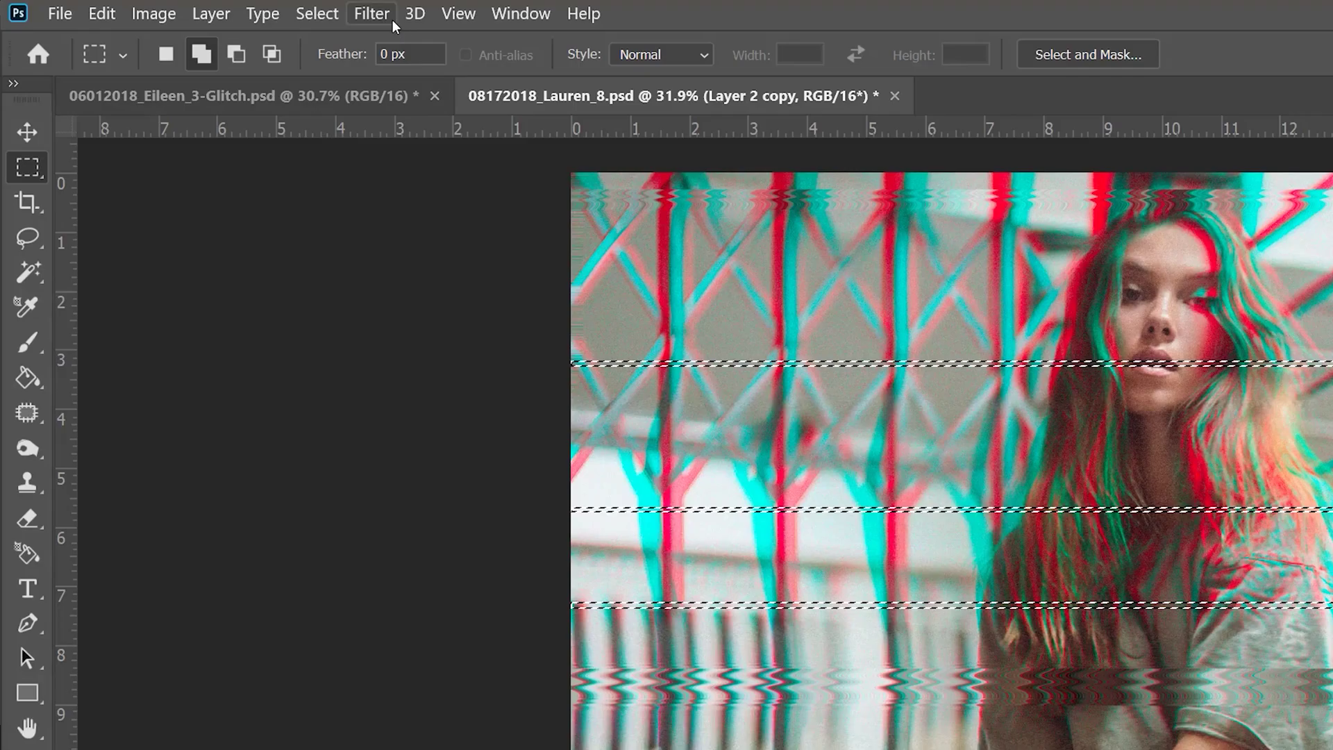
Convert the document to 8 Bits/Channel so the Wind filter becomes available.
left_click(167, 7)
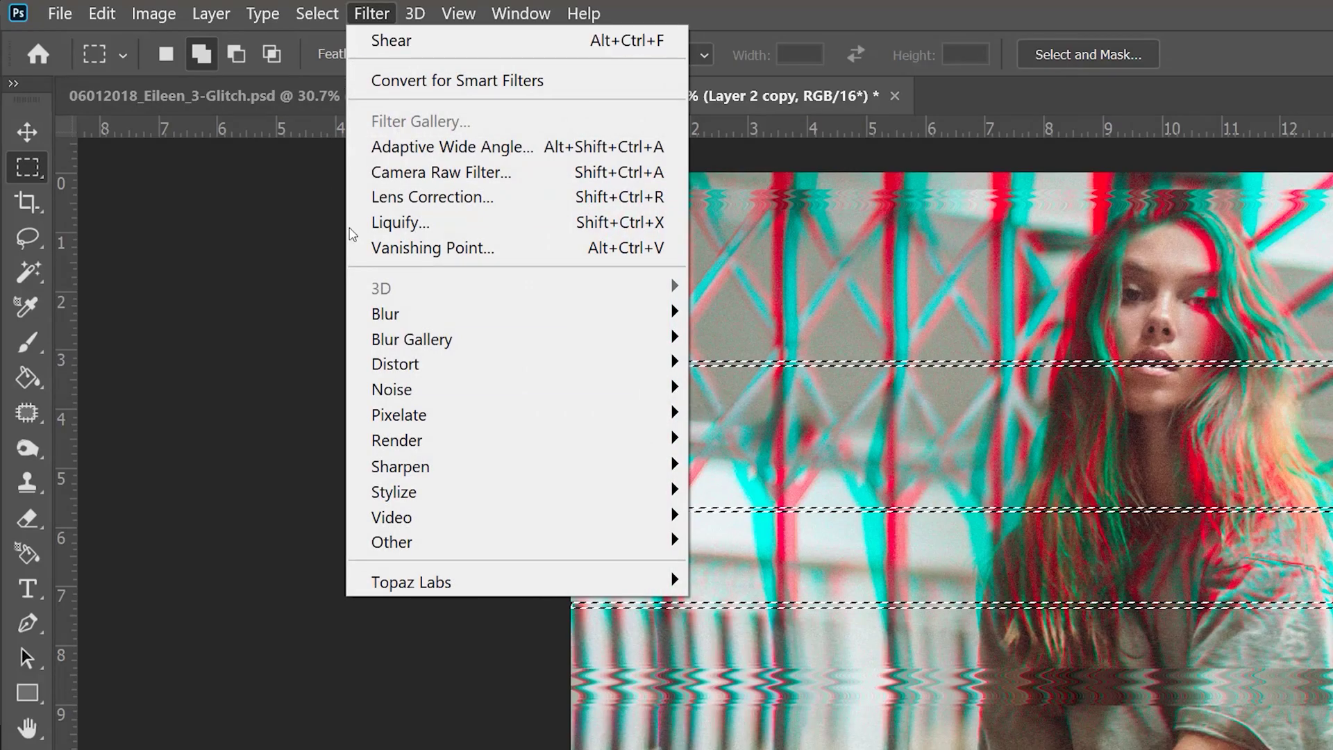
mouse_move(638, 484)
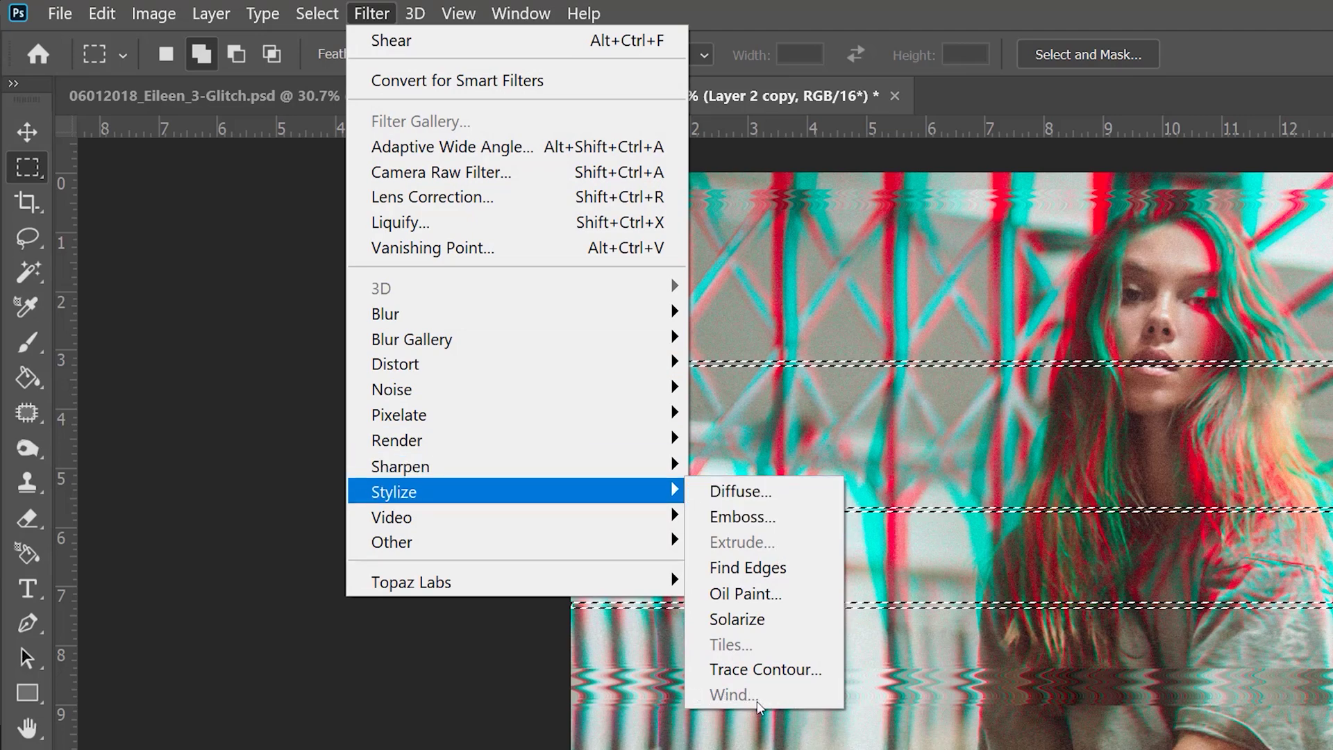
mouse_move(520, 13)
left_click(961, 28)
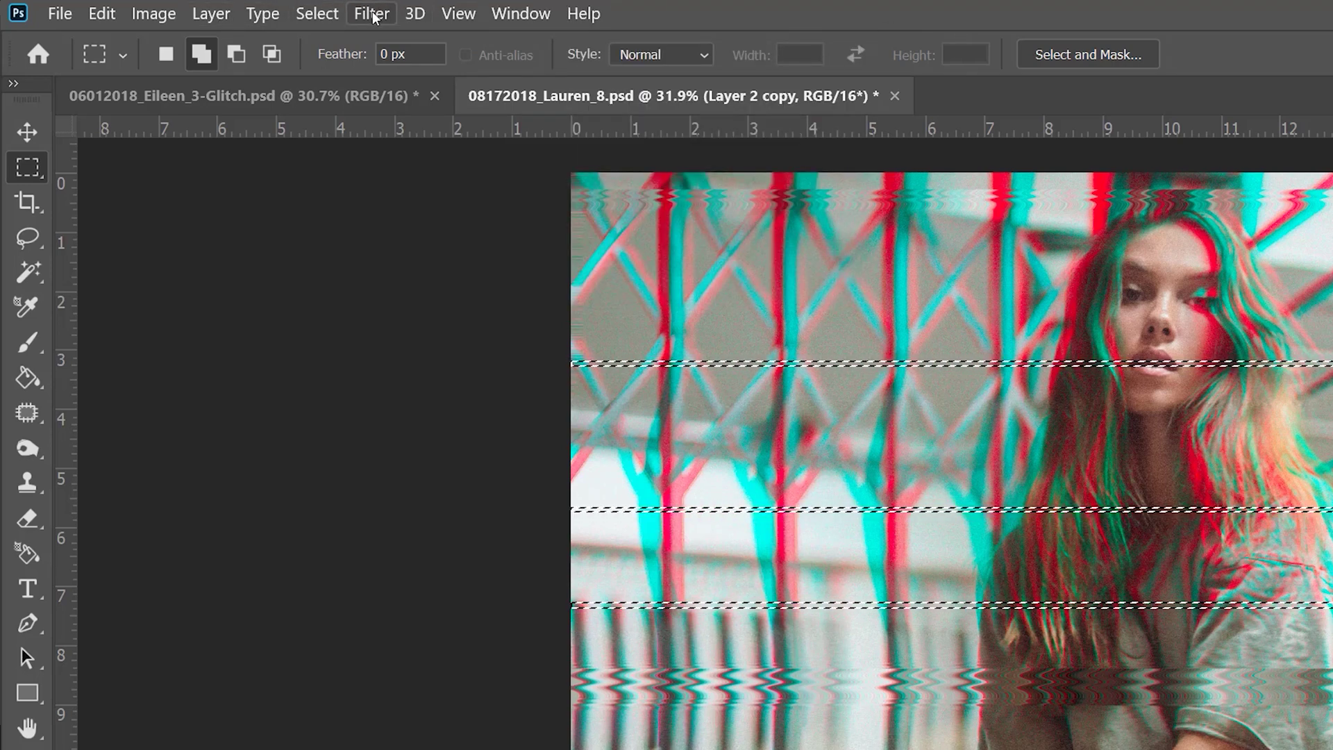
left_click(147, 16)
mouse_move(158, 40)
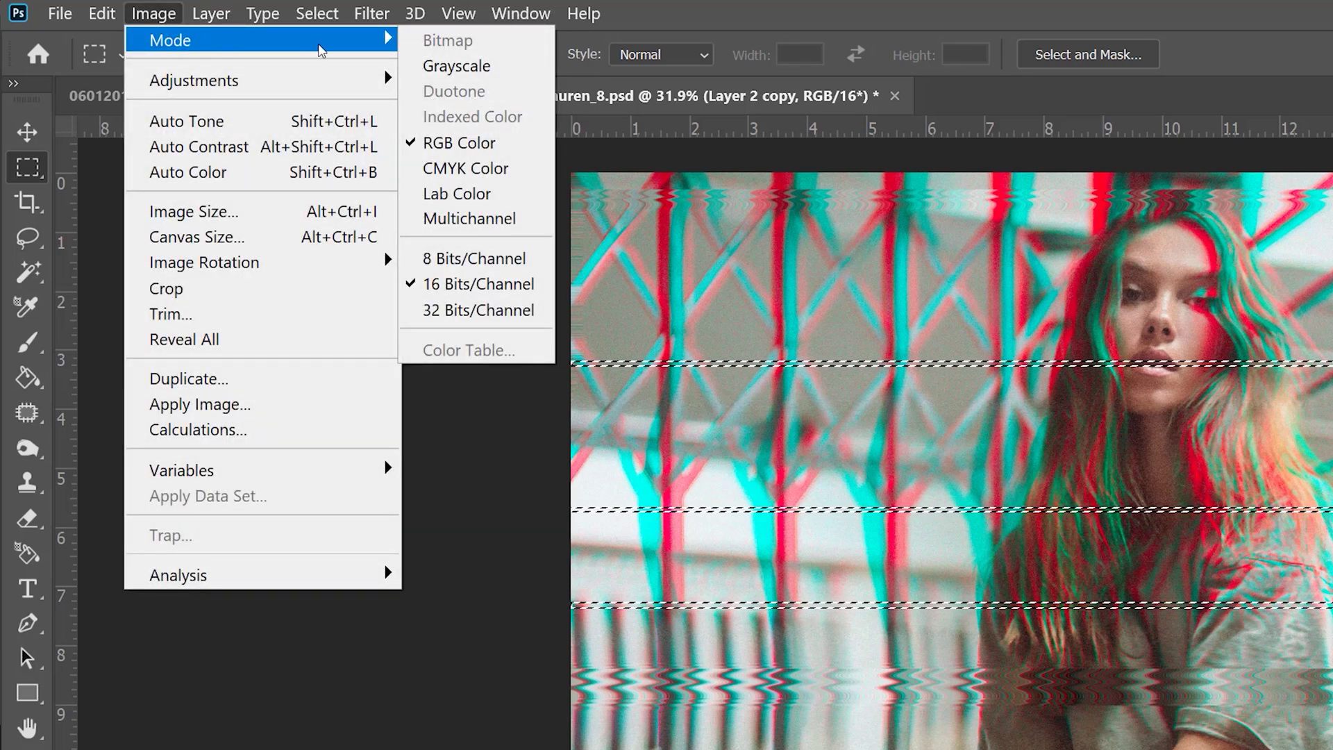
left_click(485, 259)
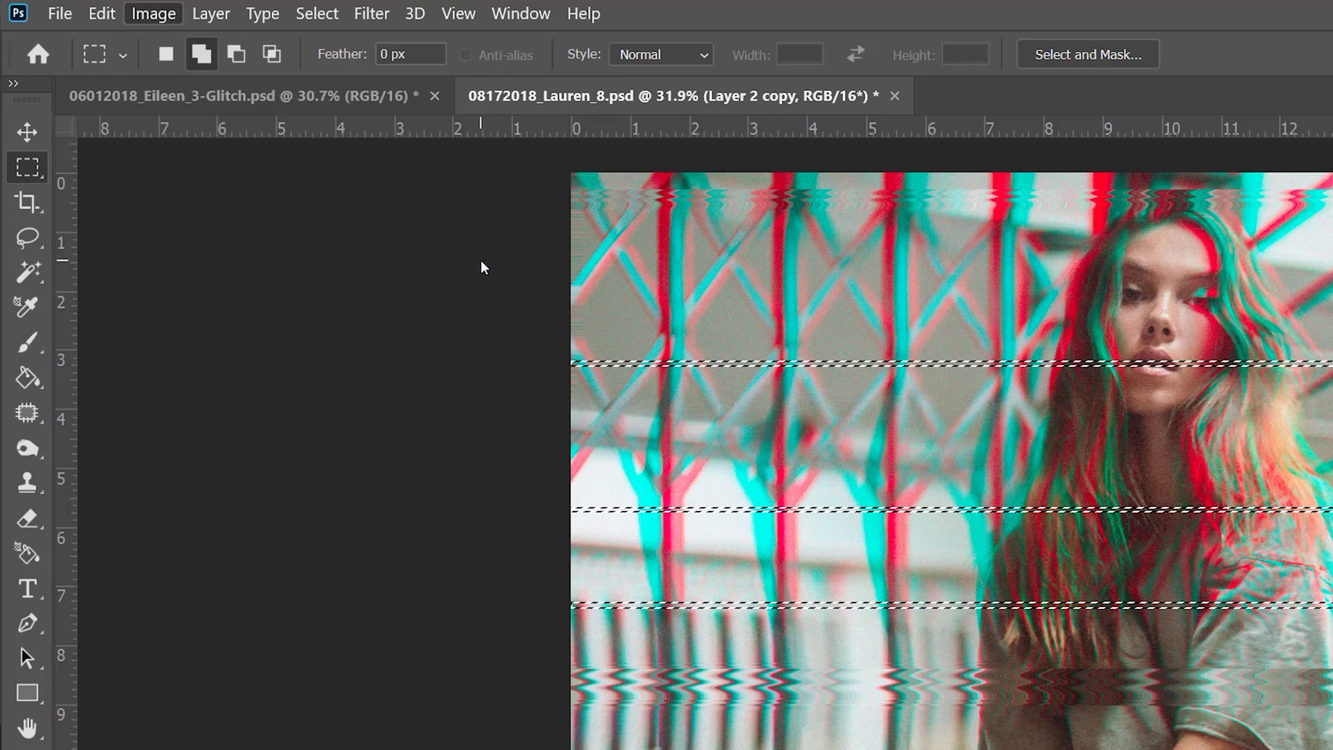
Apply the Wind filter with Blast, From the Left, to the selected strips.
left_click(375, 14)
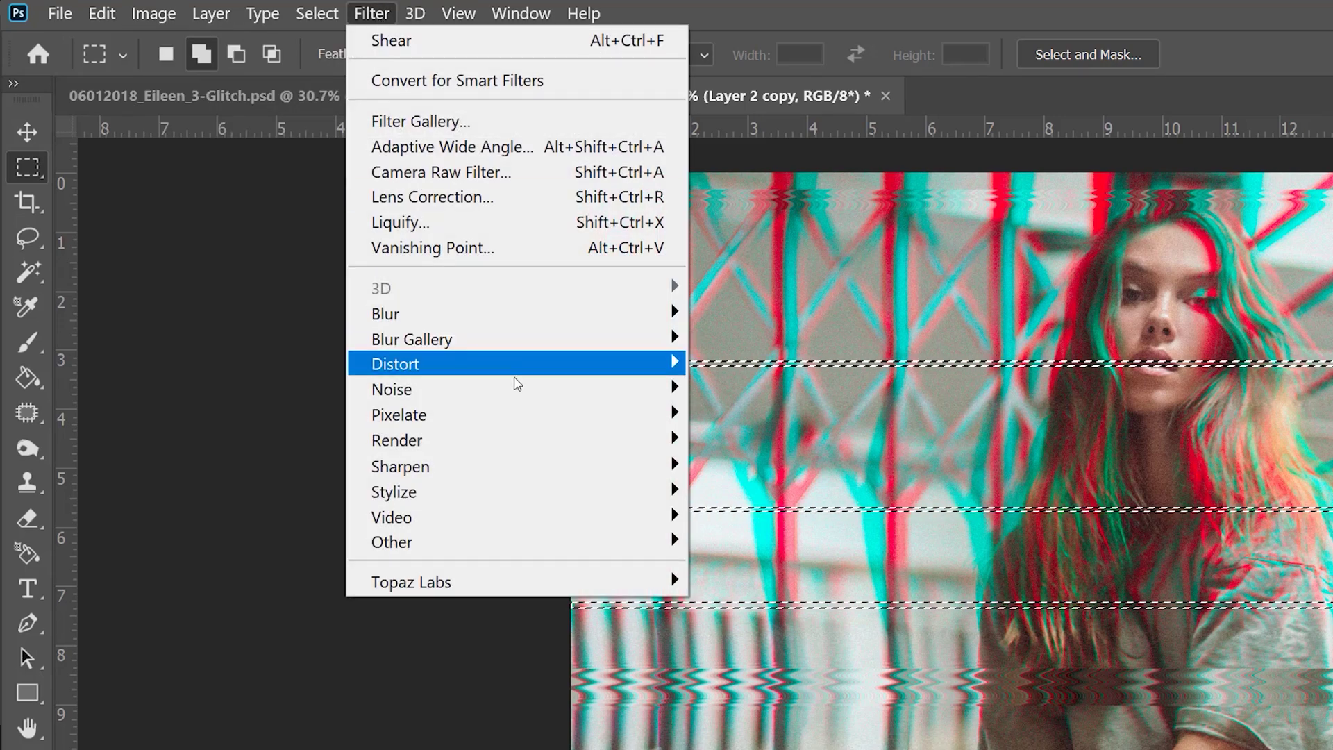
mouse_move(512, 495)
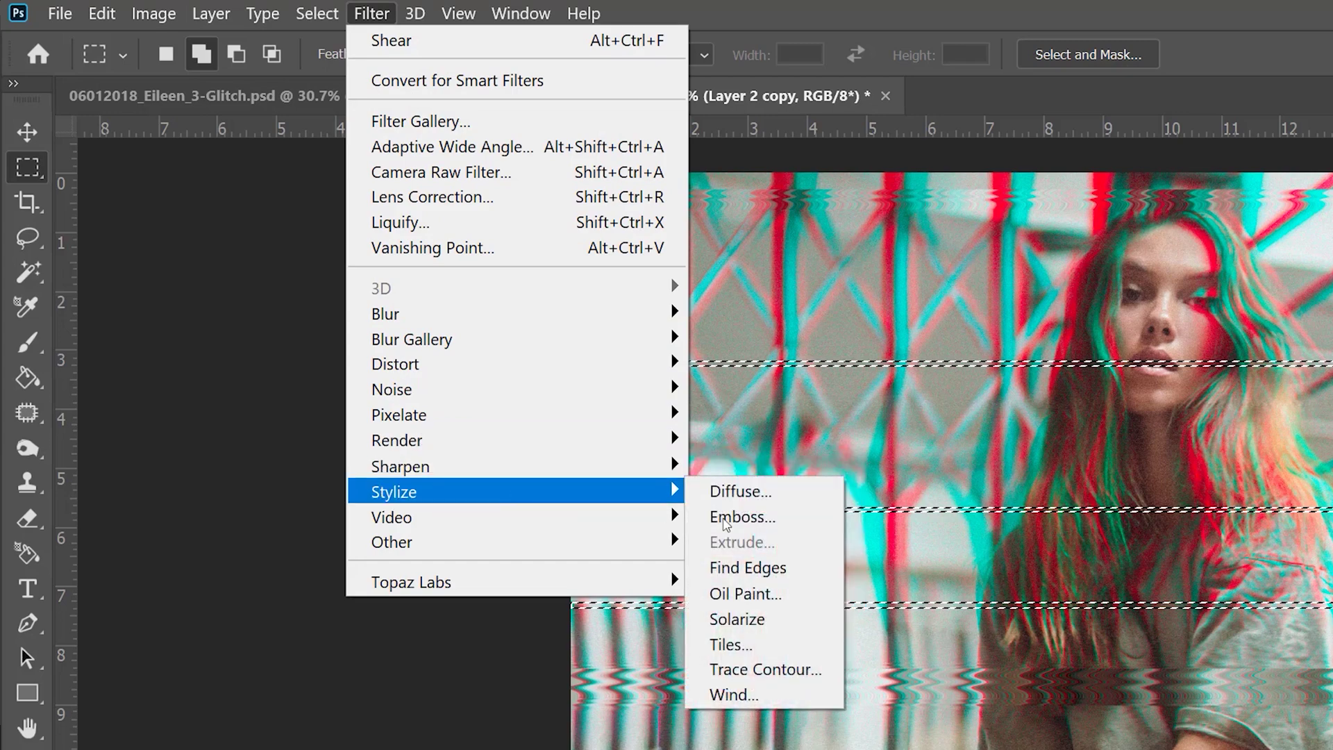
left_click(763, 694)
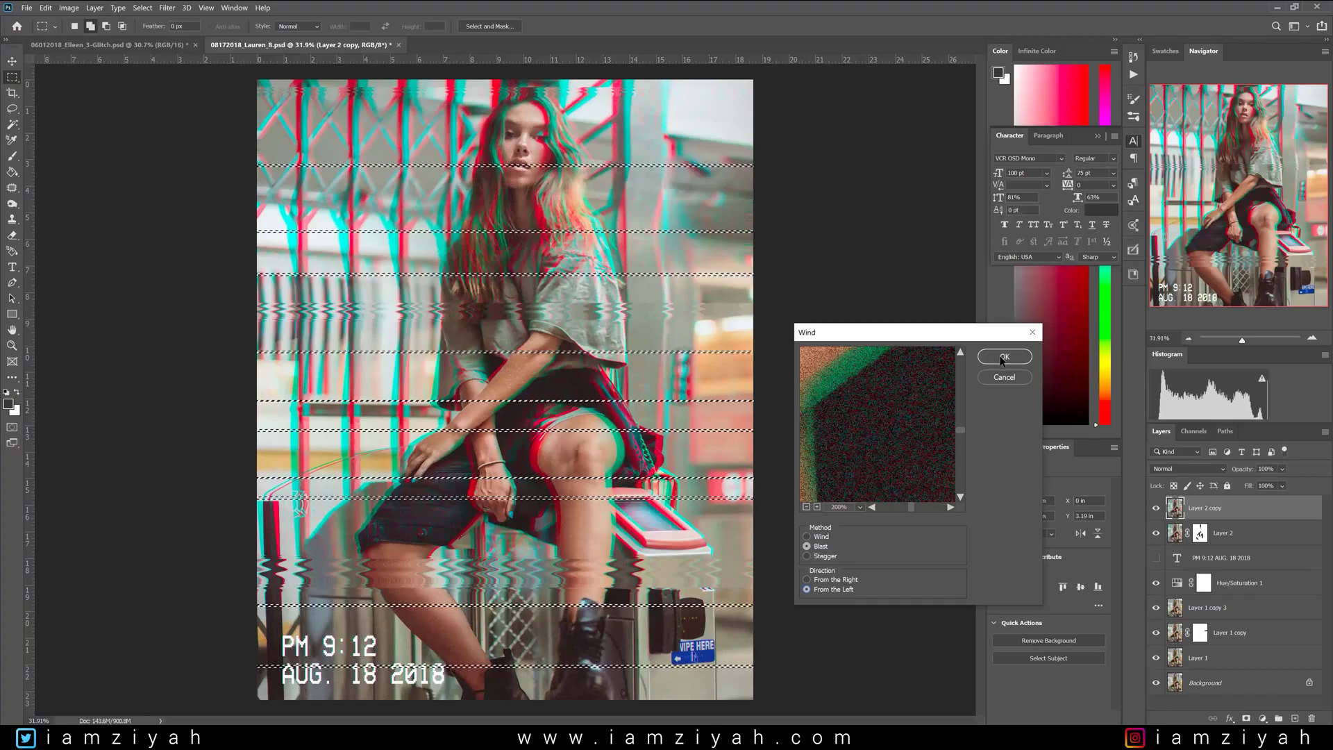
left_click(1163, 184)
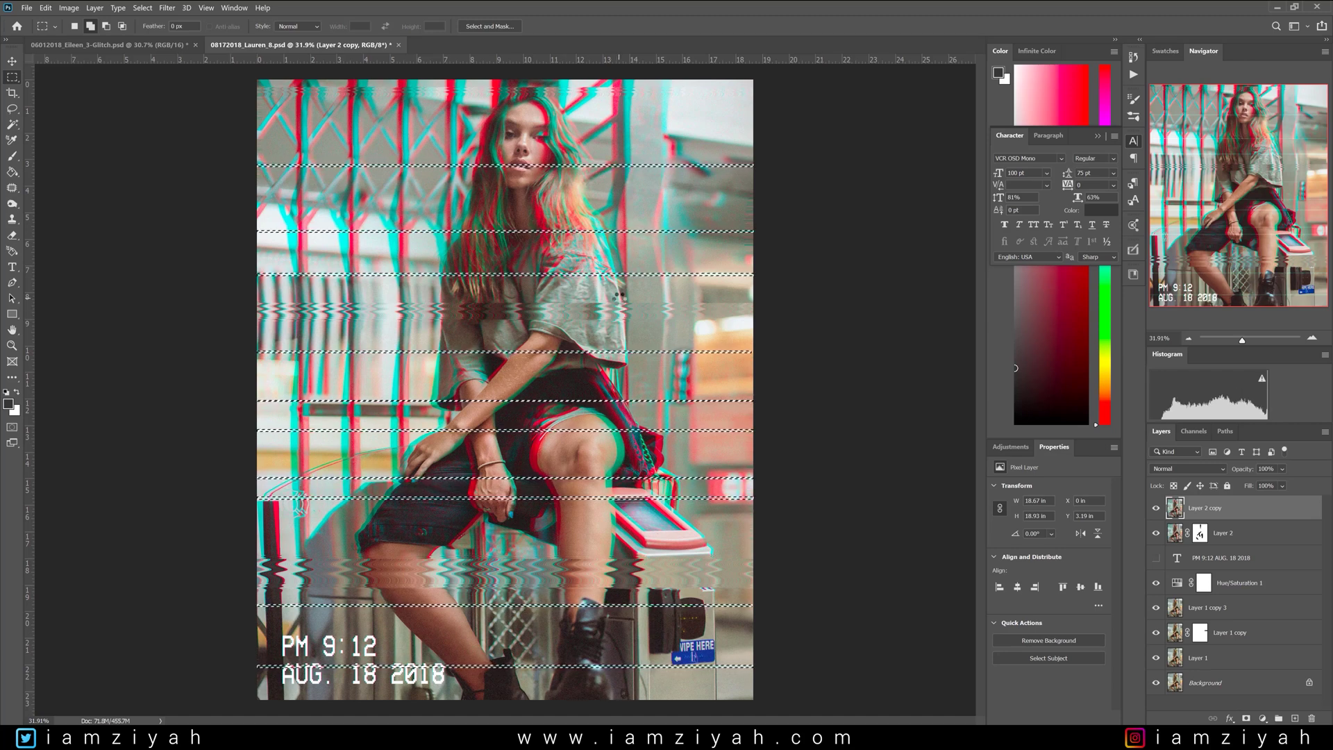
Deselect, add a mask to Layer 2 copy, and brush black over the top wind streaks.
key("ctrl+d")
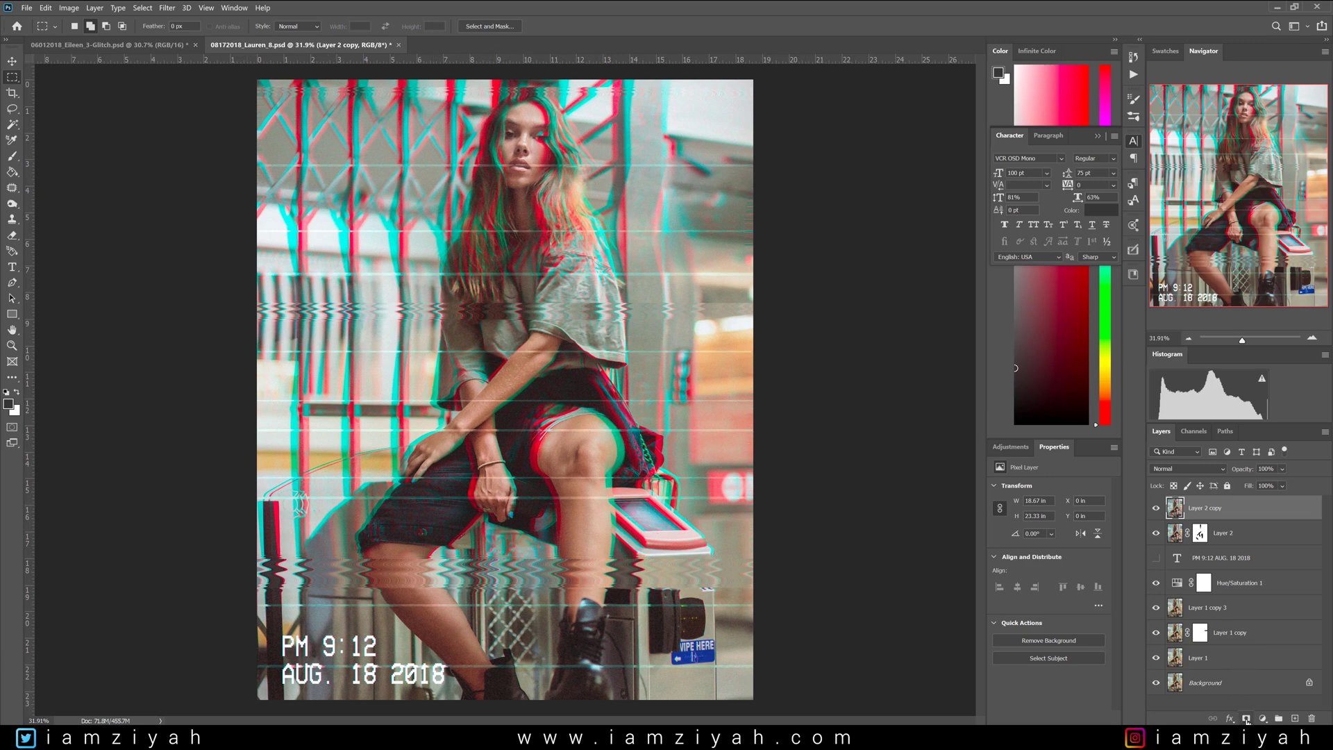
left_click(1247, 719)
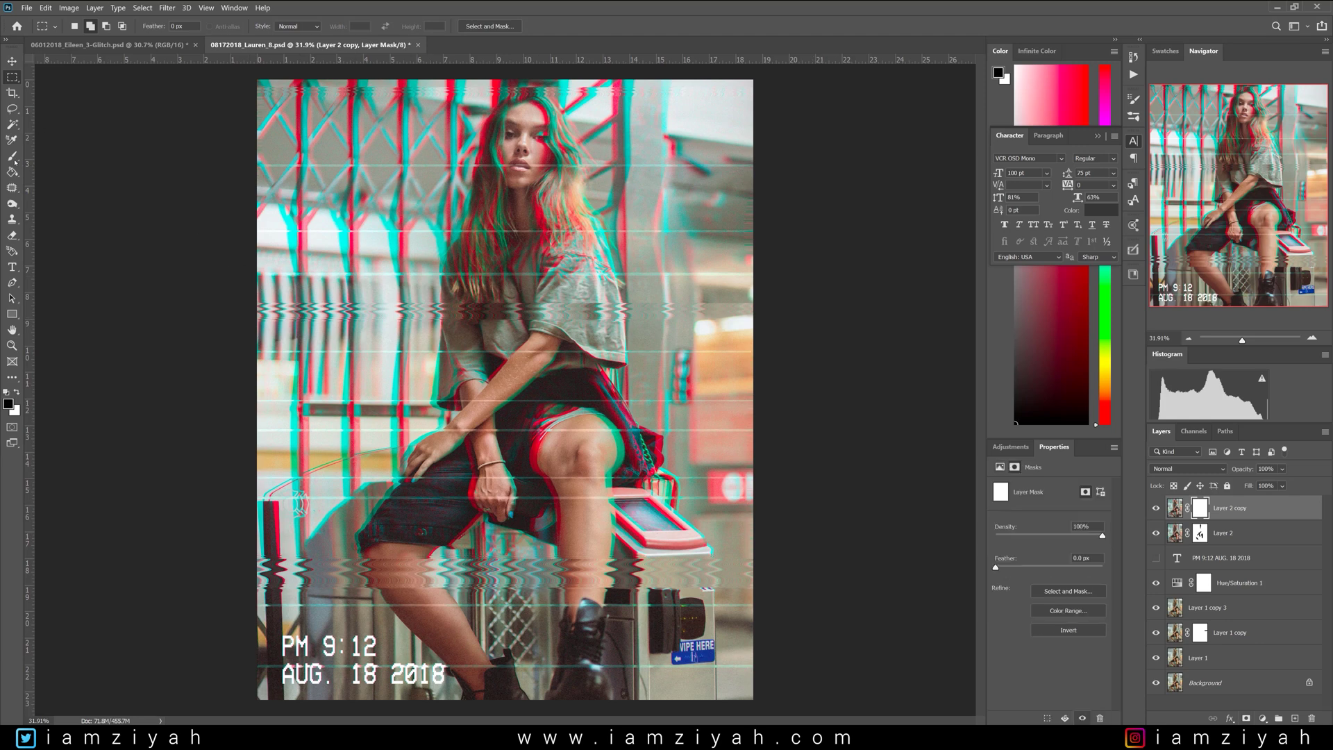
left_click(11, 155)
right_click(362, 163, "alt")
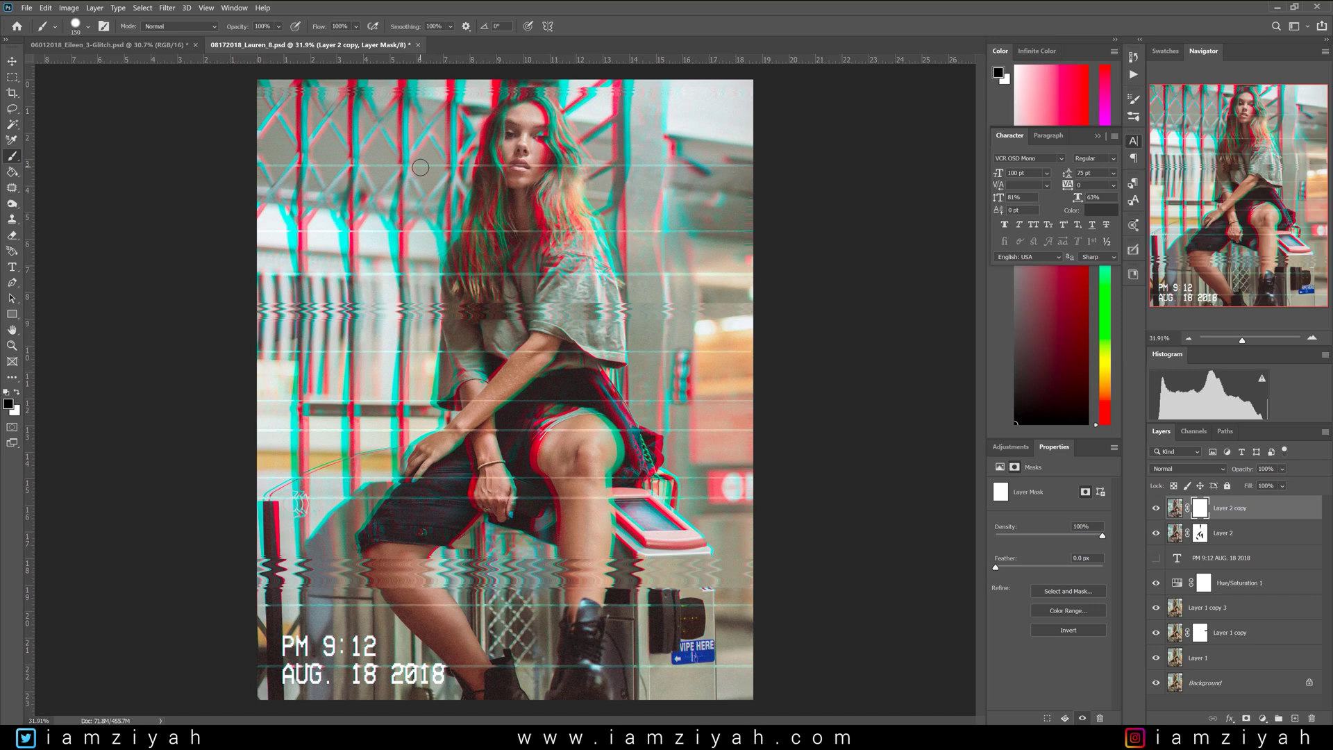
left_click_drag(423, 166, 570, 166)
key("bracketright")
key("bracketright")
key("bracketright")
key("bracketright")
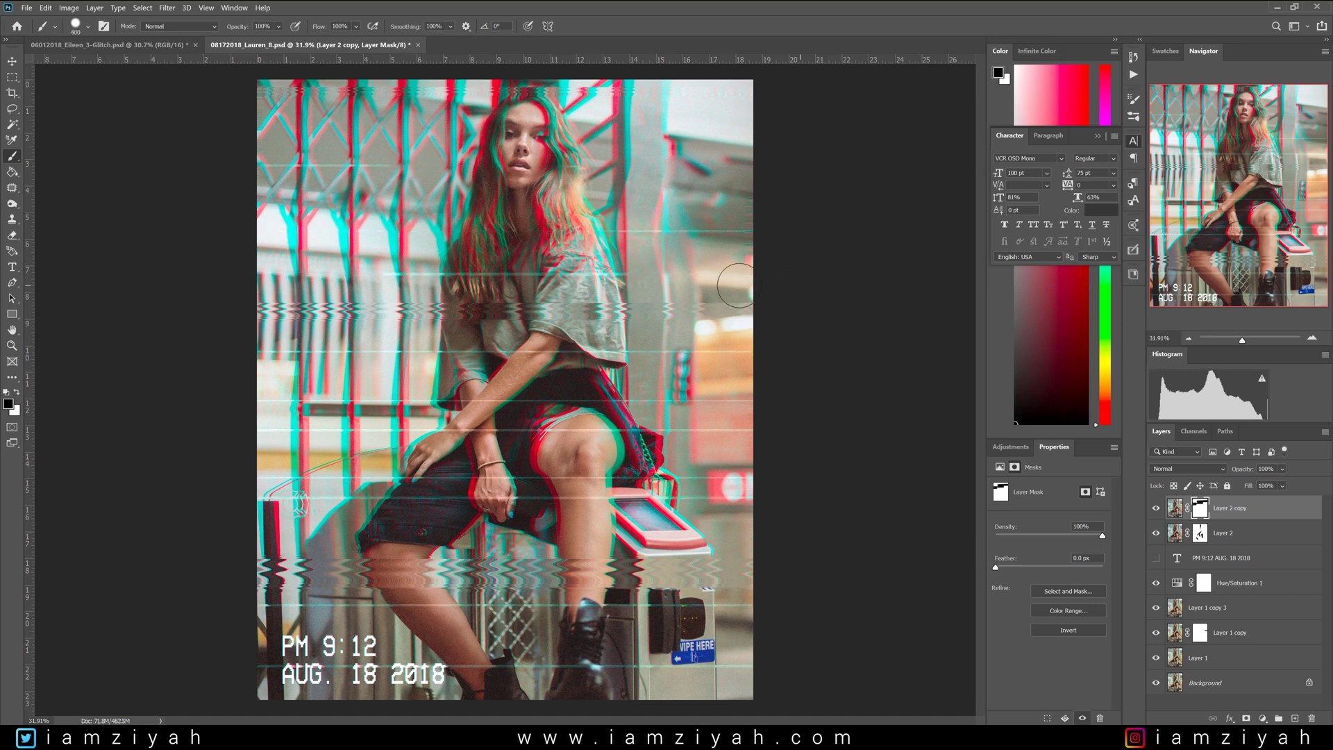
key("x")
key("x")
key("bracketleft")
key("bracketleft")
Set Layer 2 copy to 60% opacity, then try merging a two-layer duplicate and undo it.
key("v")
key("6")
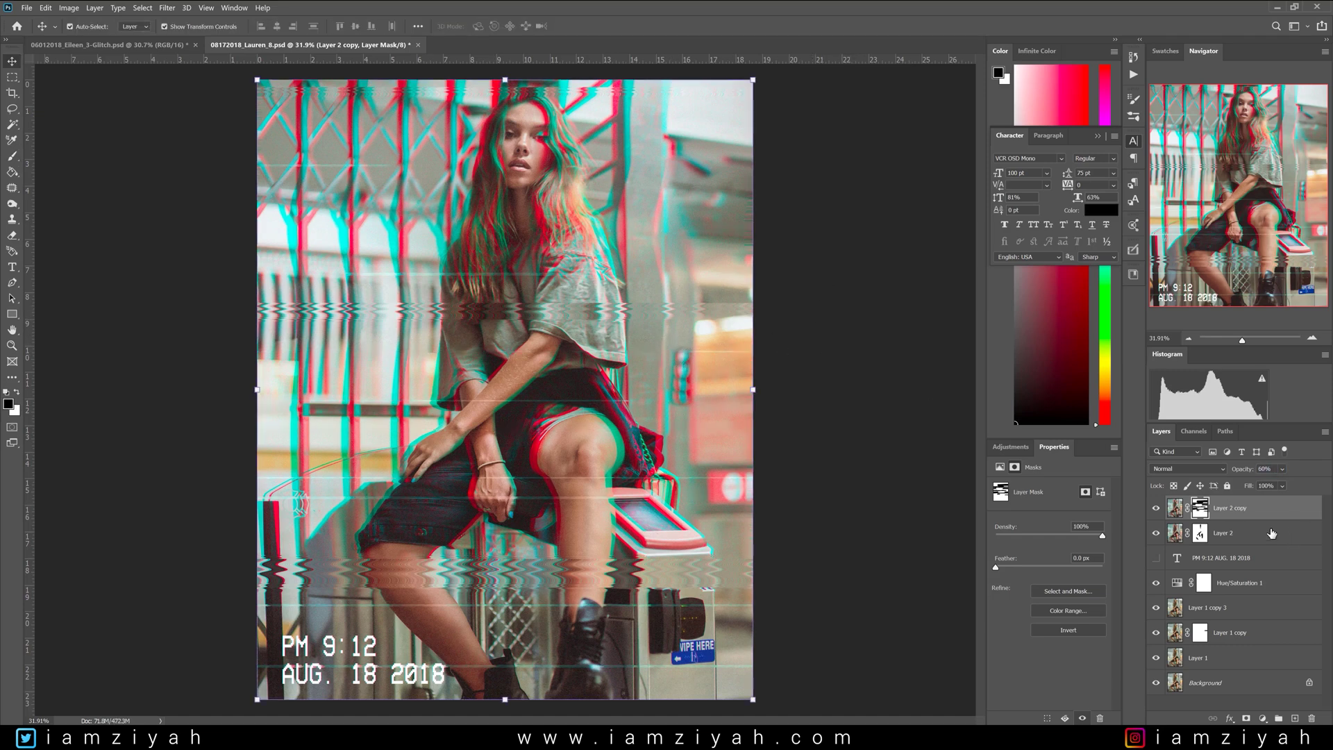
left_click(1272, 533, "shift")
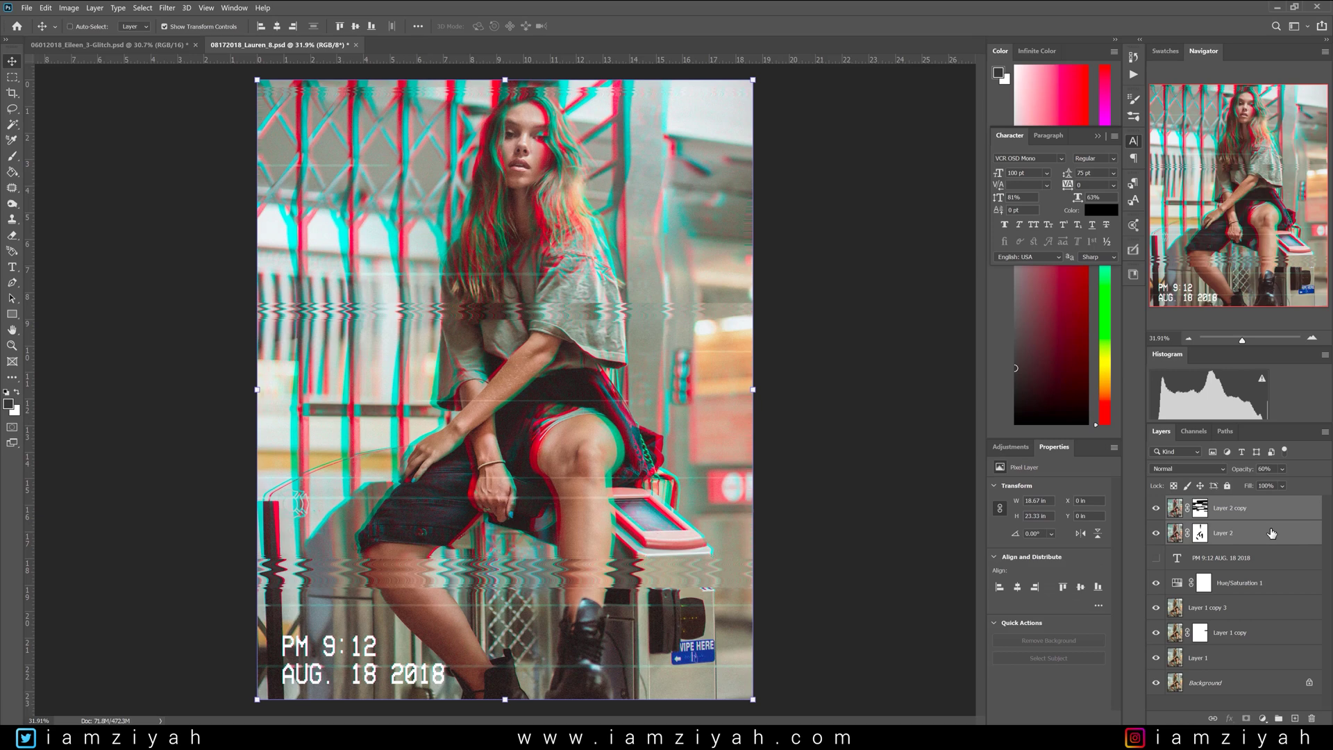
key("ctrl+j")
right_click(1271, 533)
left_click(1188, 562)
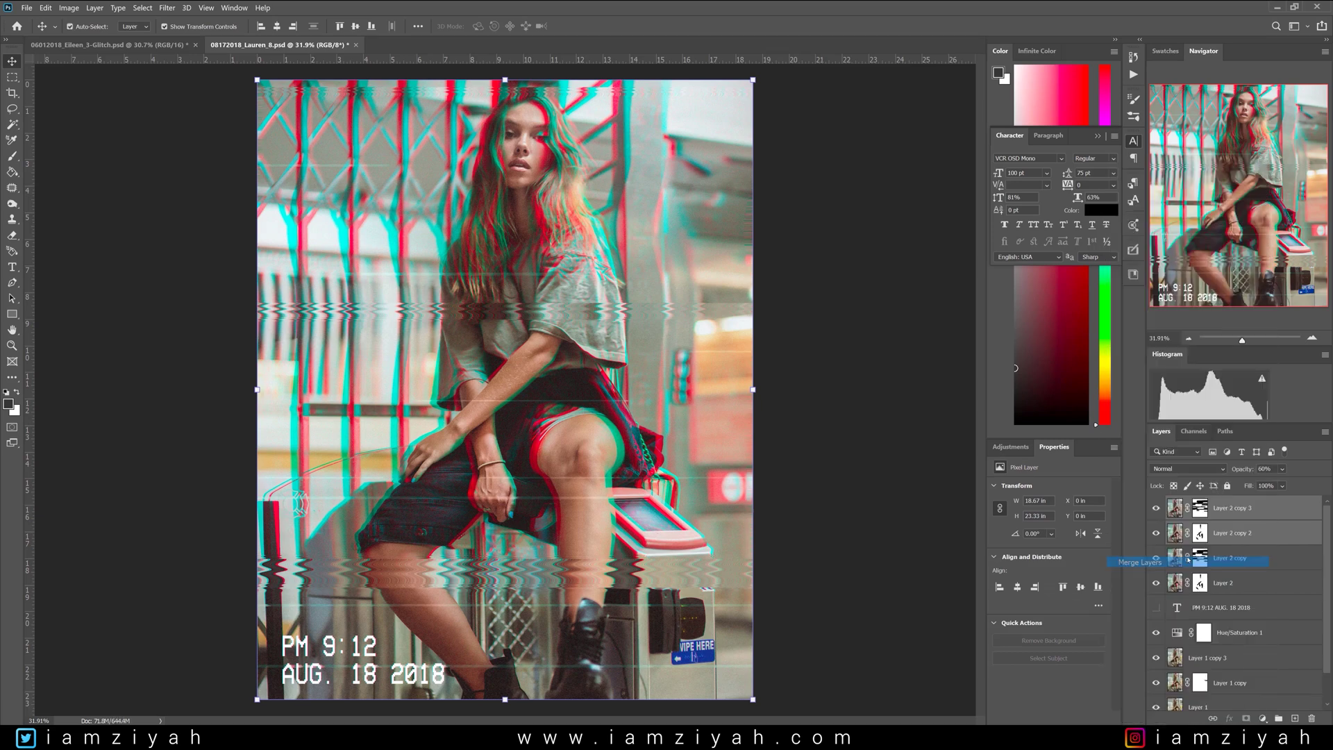
left_click(167, 7)
key("Escape")
key("ctrl+z")
key("ctrl+z")
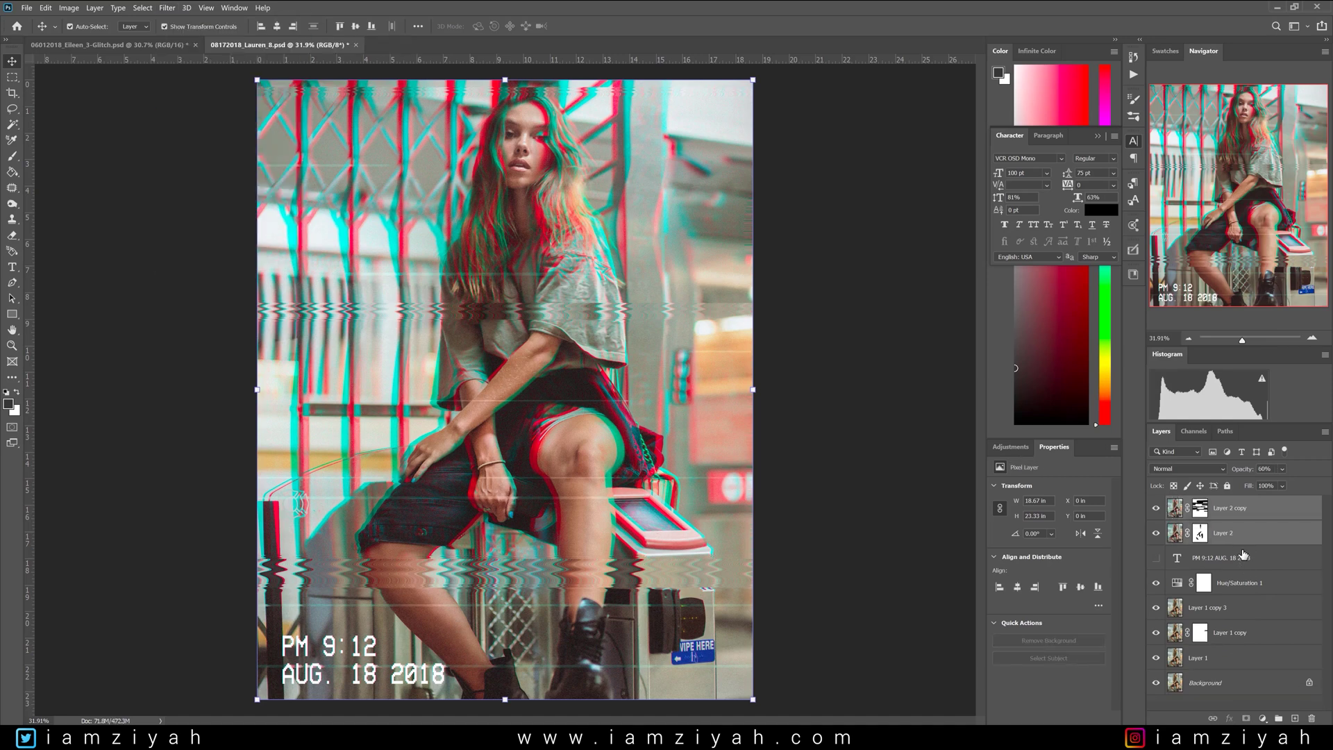
Select all layers down to Background, duplicate them and merge the copies into Layer 2 copy 3.
left_click(1261, 588, "ctrl")
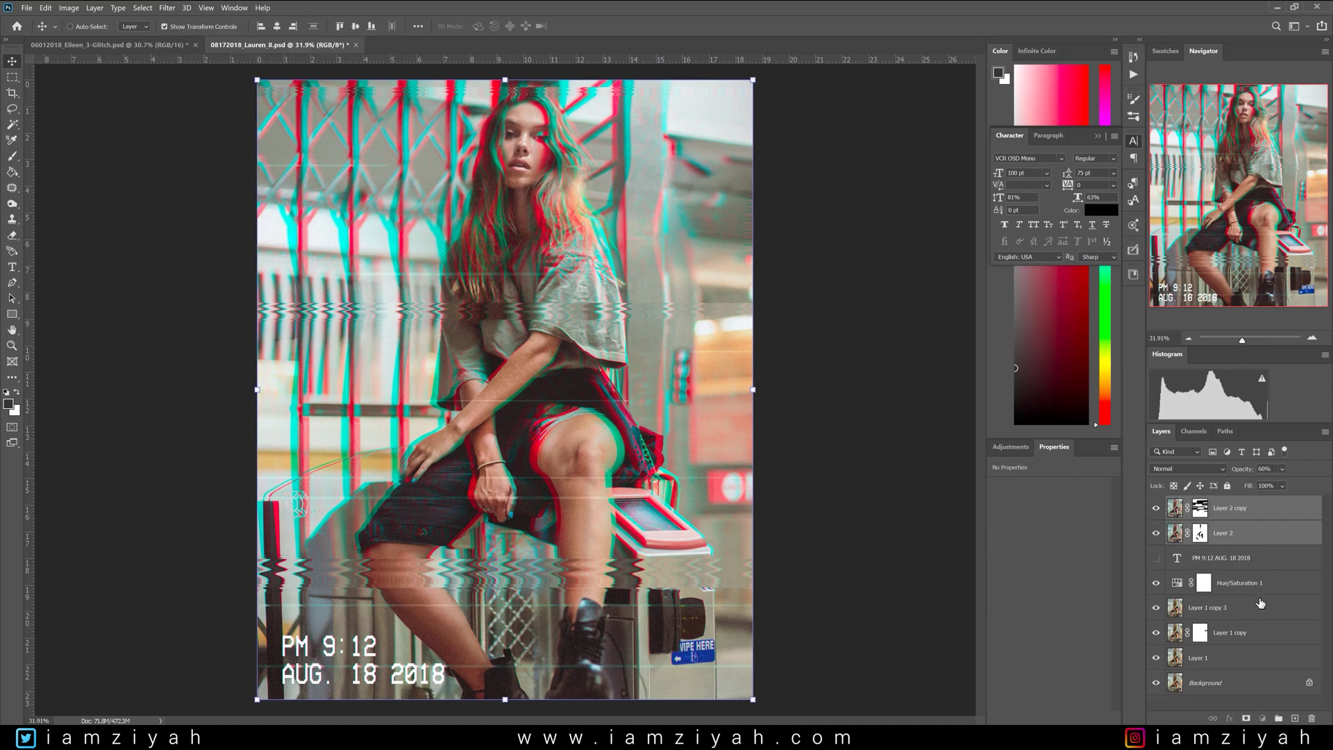
left_click(1231, 683, "shift")
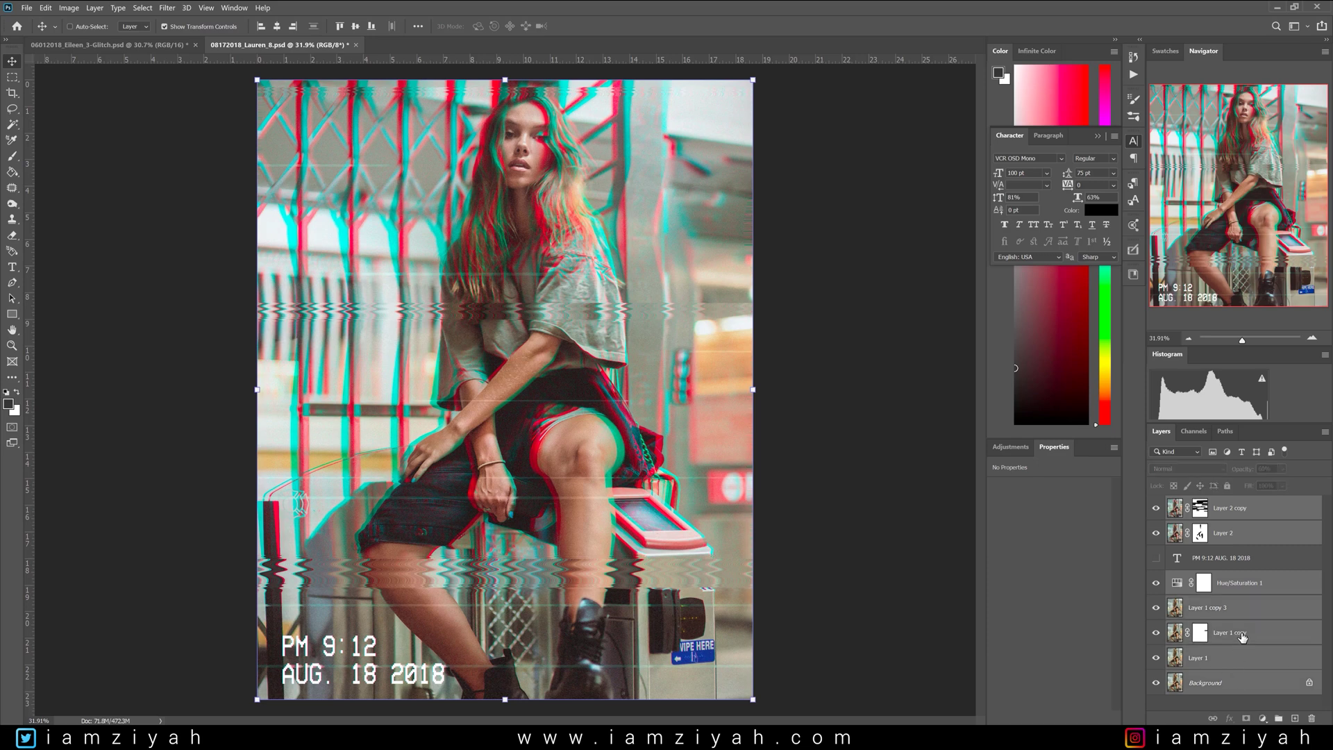
key("ctrl+j")
right_click(1245, 533)
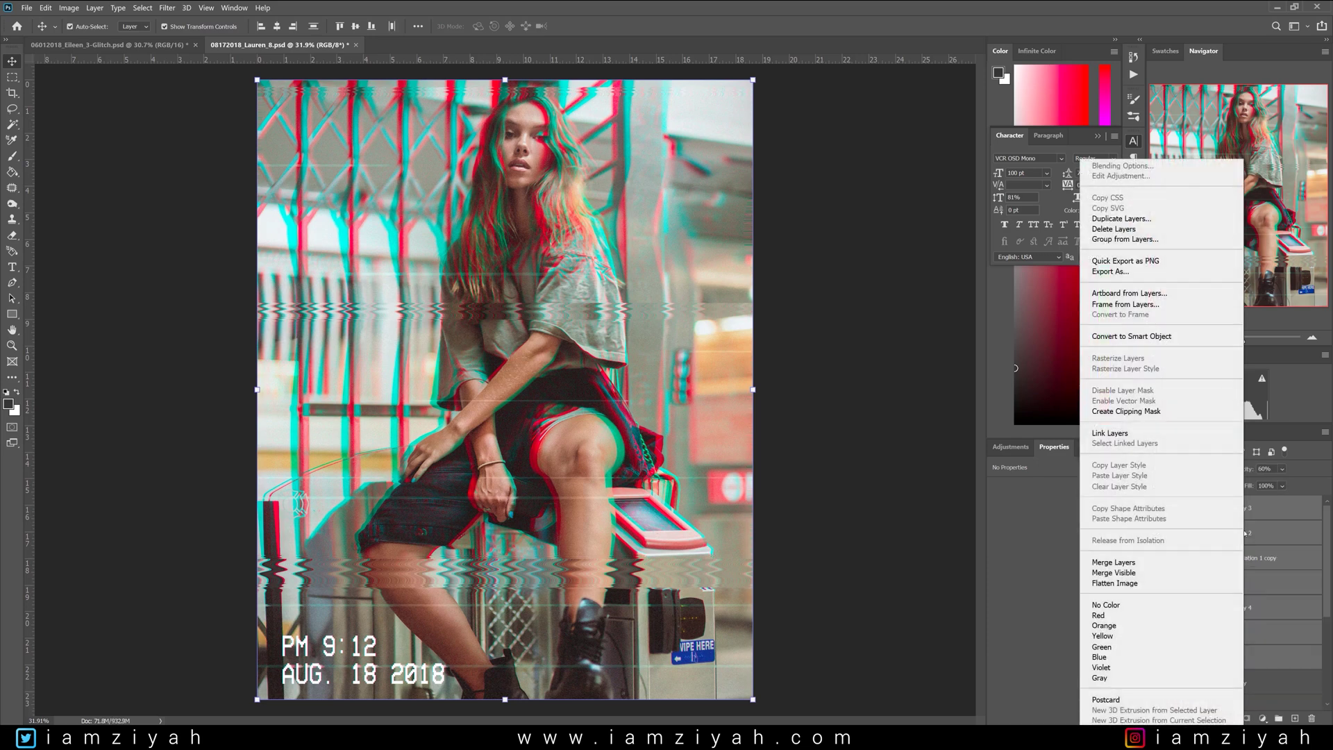
left_click(1125, 564)
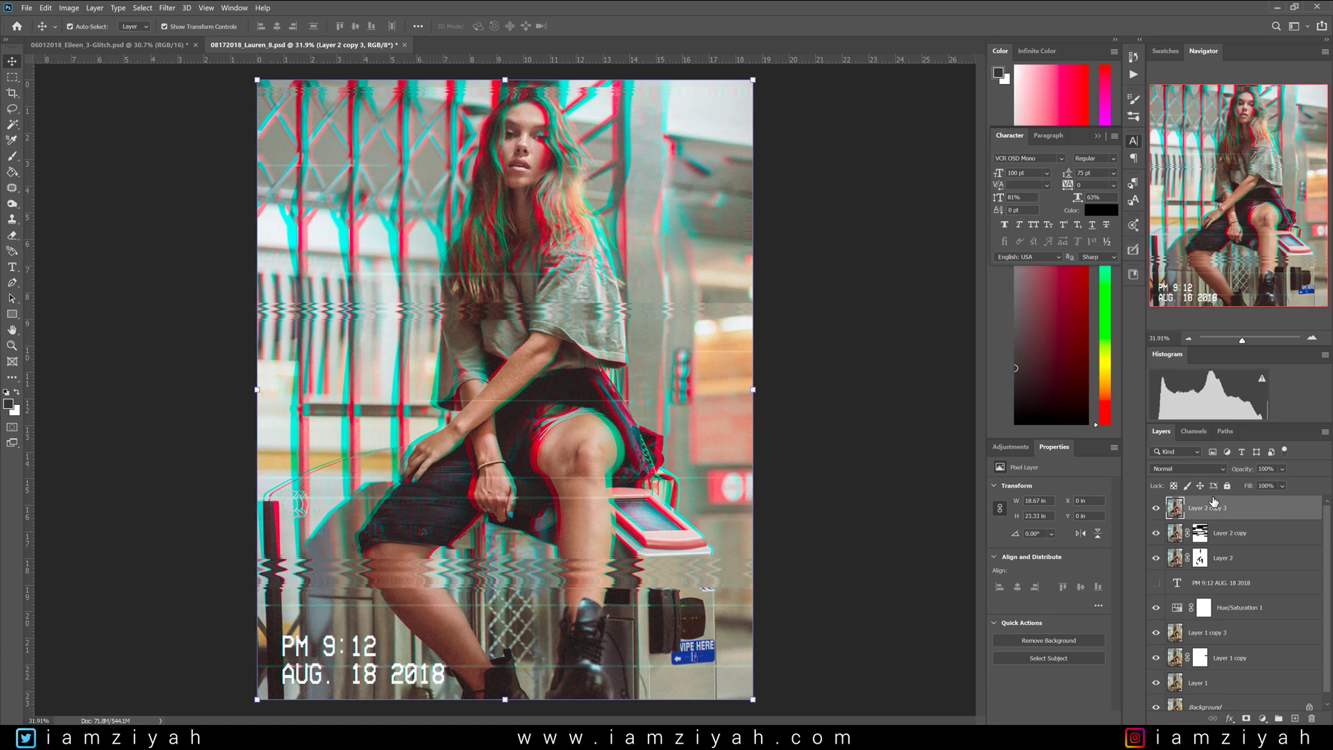
left_click(167, 8)
Apply a Shear distortion to Layer 2 copy 3, bending the curve slightly for gentle waviness.
mouse_move(236, 175)
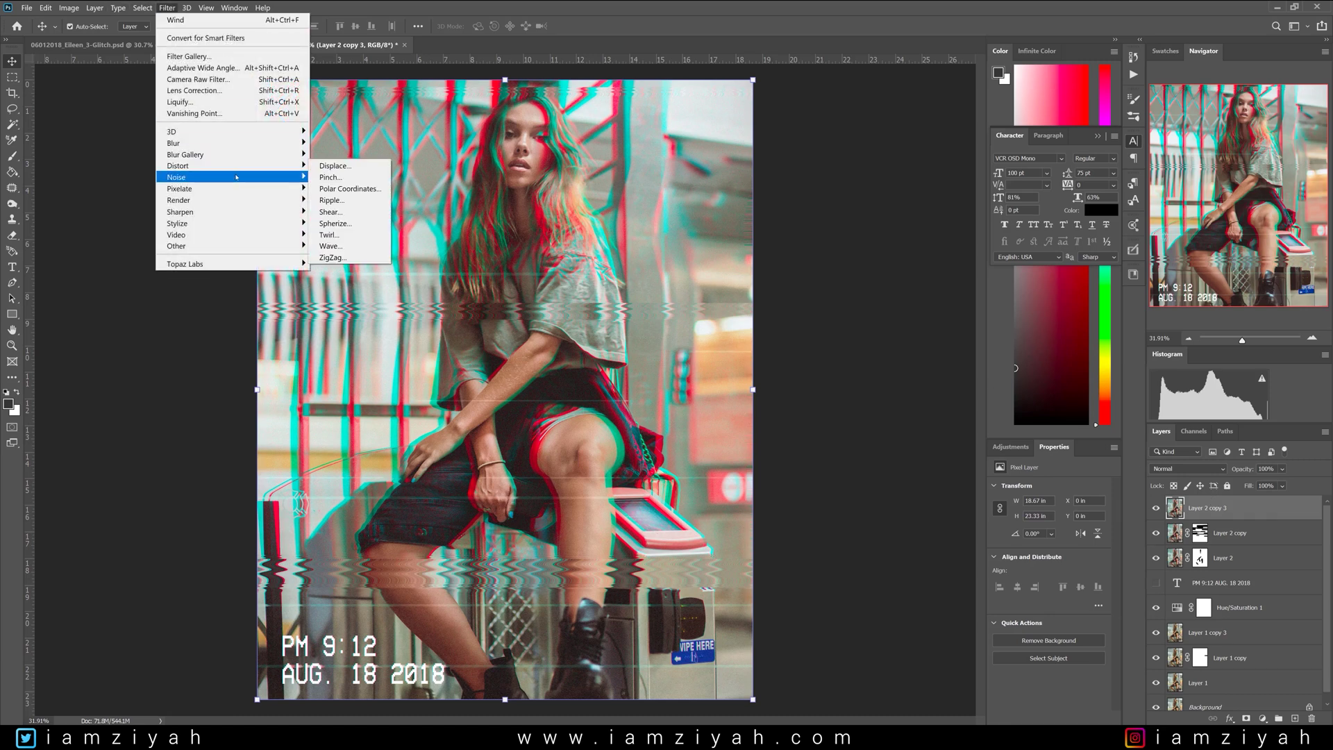
left_click(356, 214)
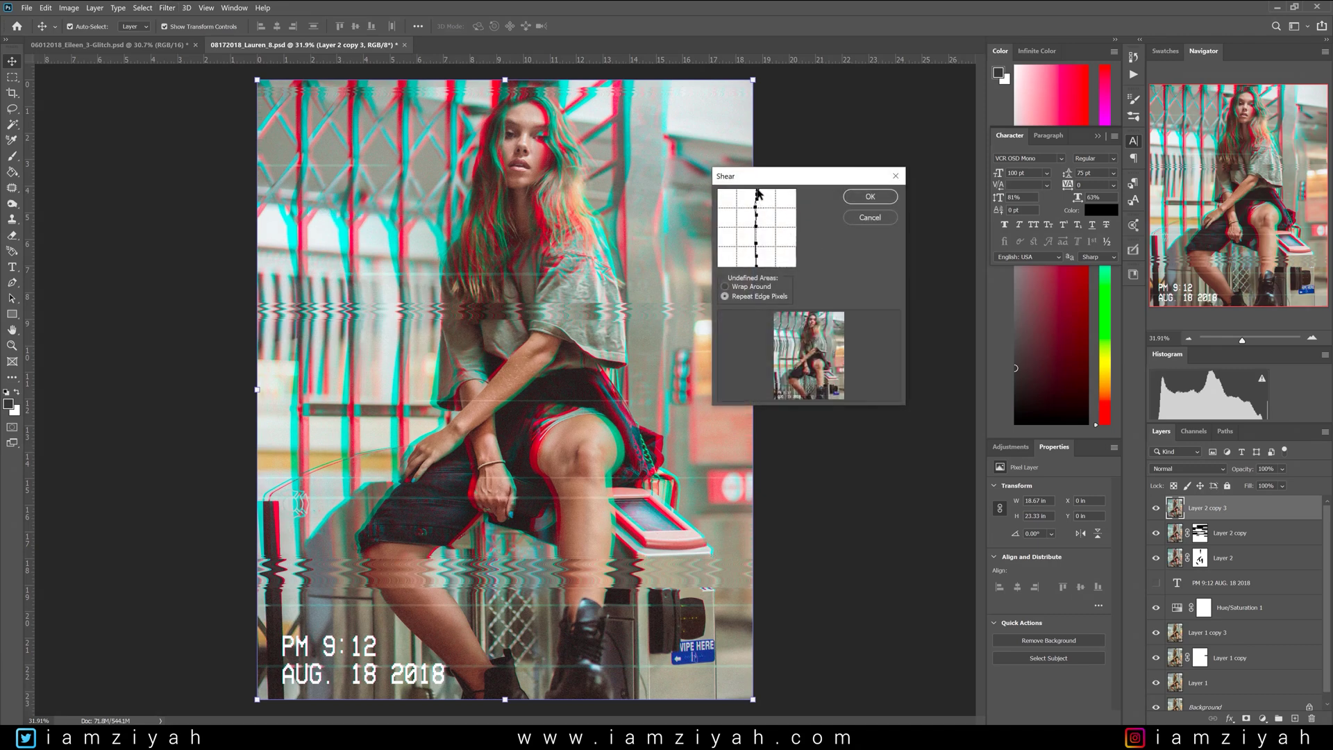
left_click_drag(756, 263, 759, 261)
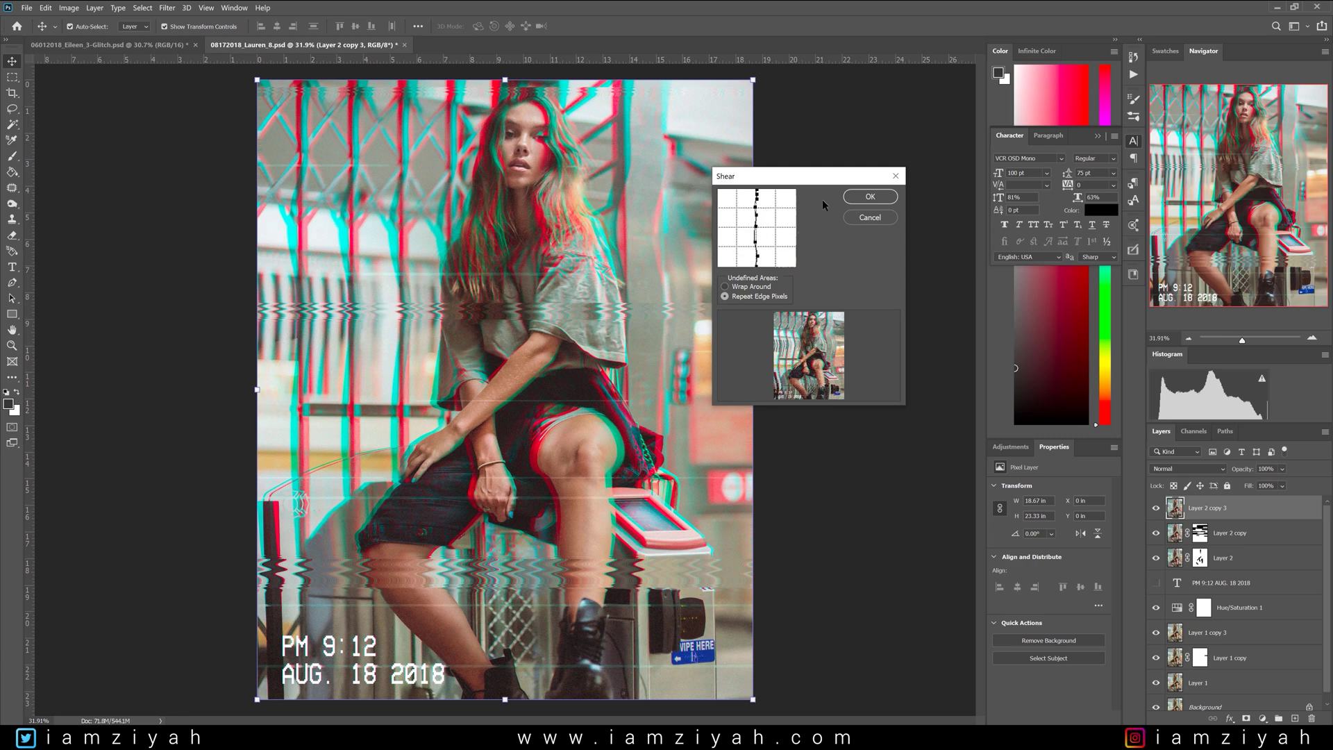
left_click(870, 198)
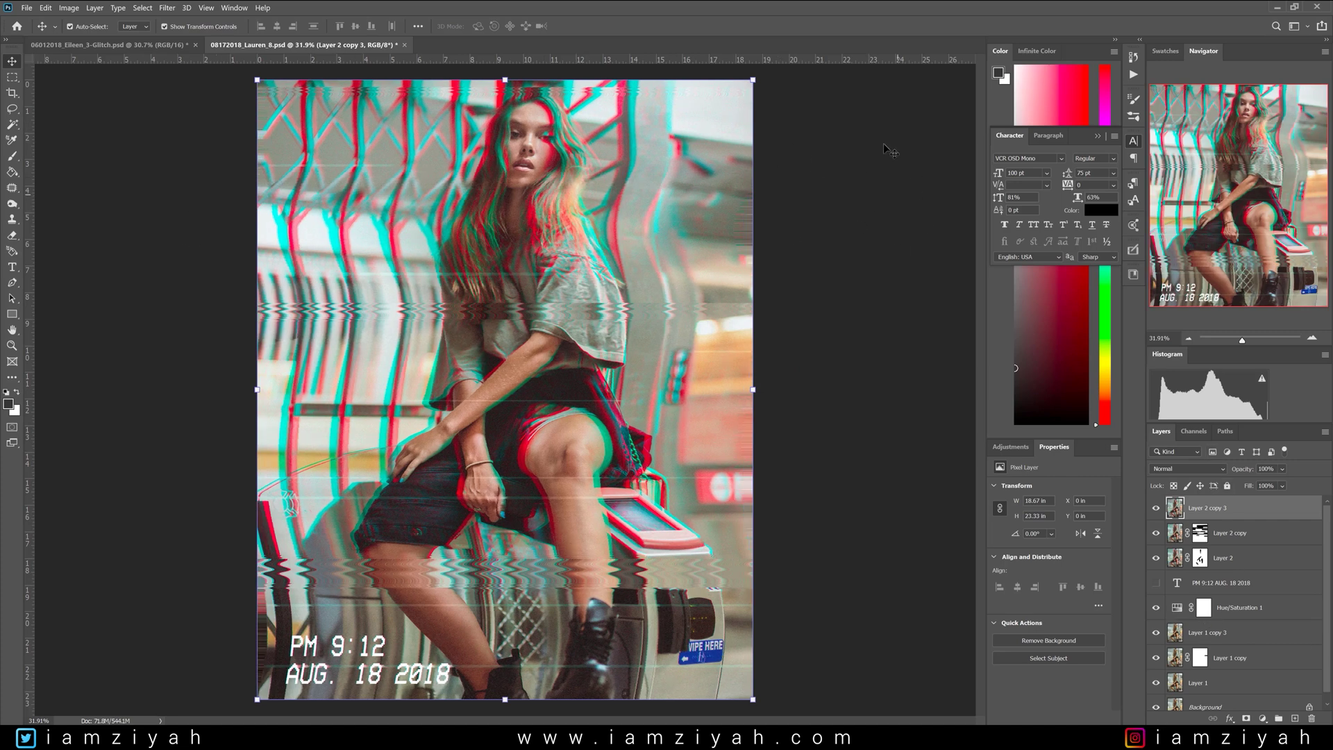
Add a mask to Layer 2 copy 3 and paint black across the upper image with a large, hard brush.
left_click(1243, 717)
key("b")
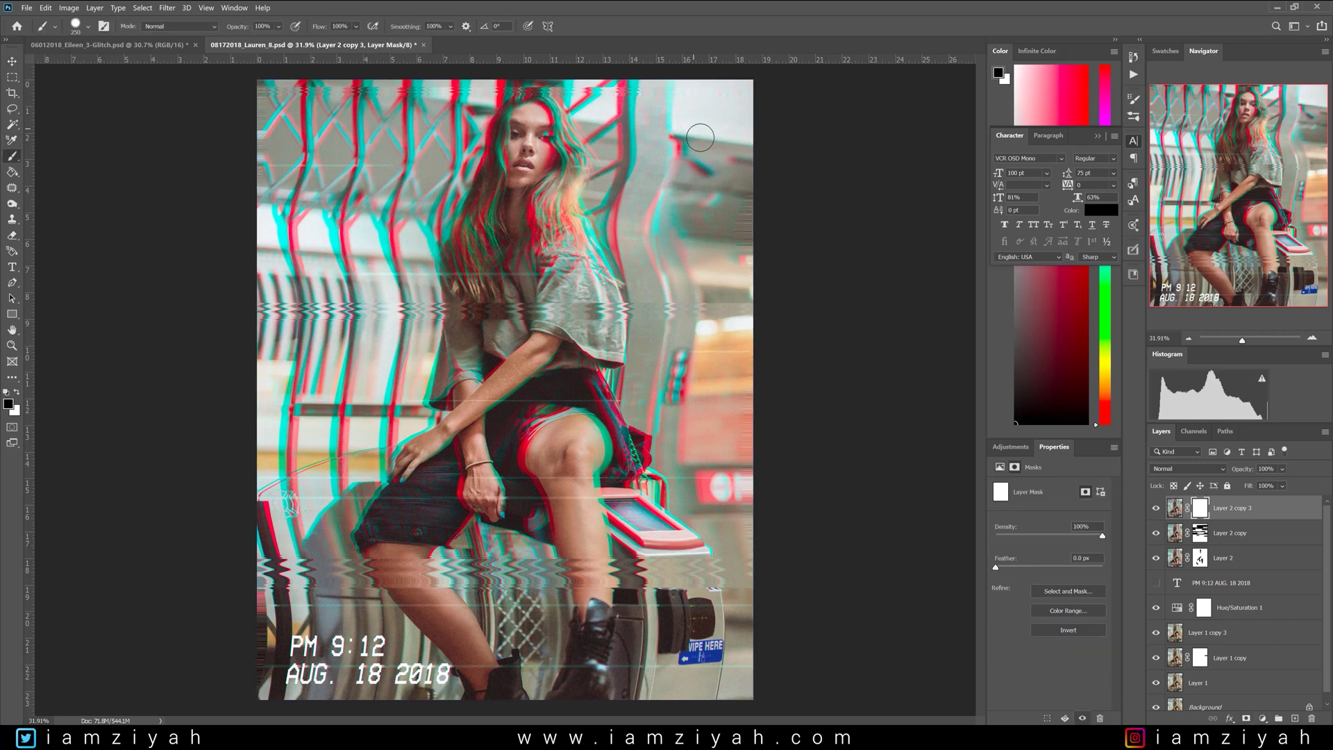
key("bracketright")
key("bracketright")
key("bracketright")
key("bracketright")
key("bracketright")
key("bracketright")
key("bracketright")
key("bracketright")
key("bracketright")
key("bracketright")
key("bracketright")
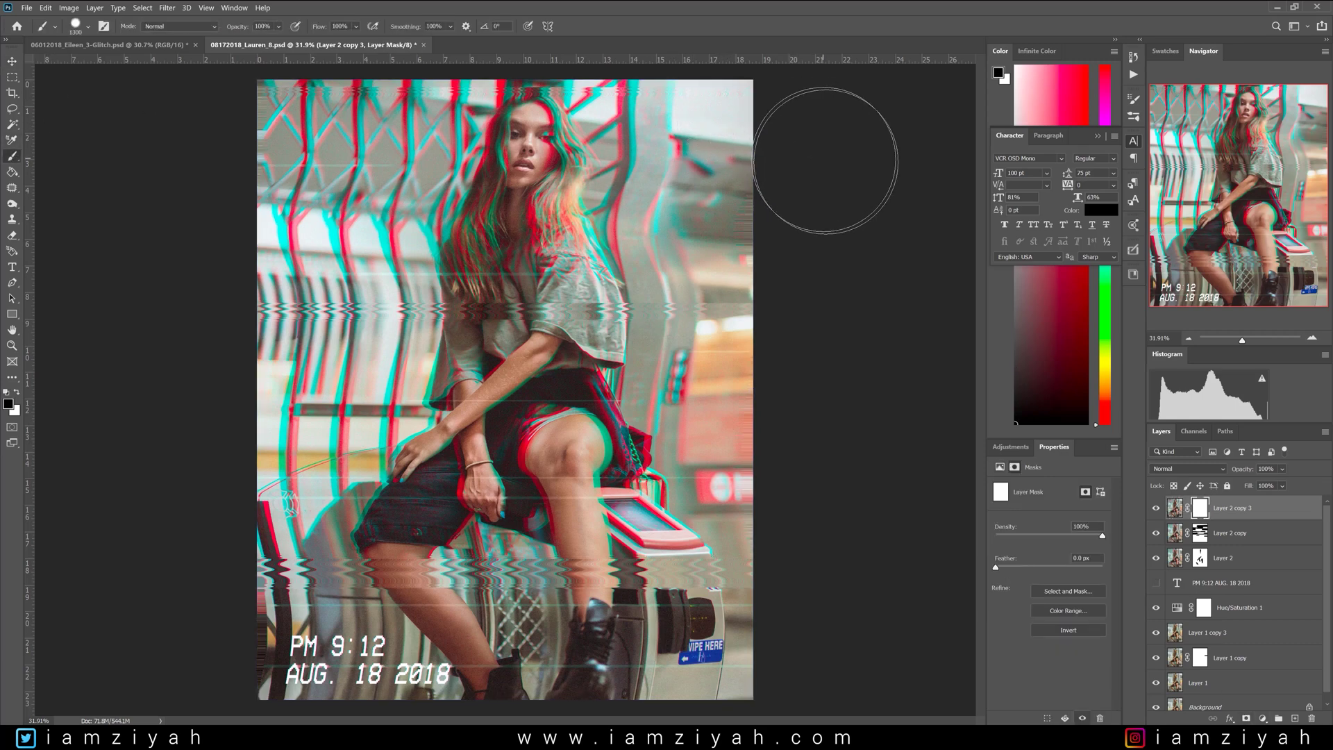
key("bracketright")
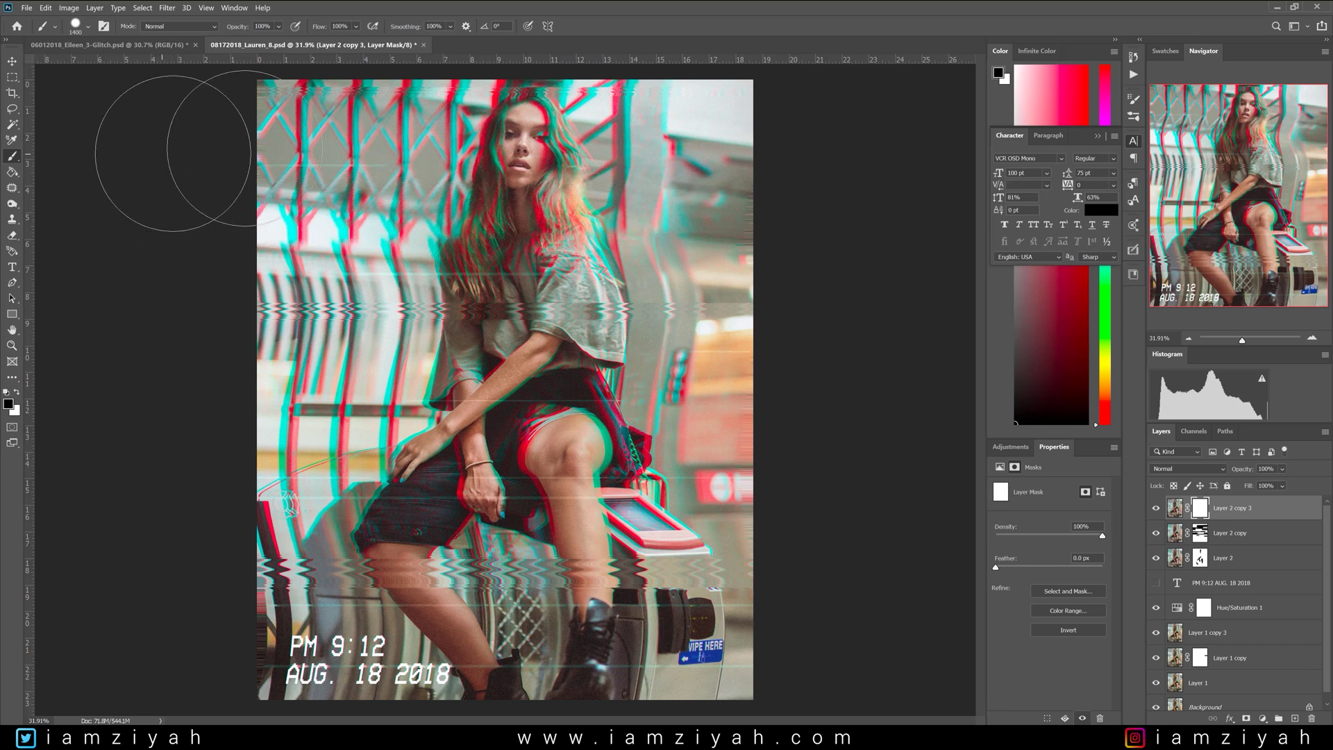
right_click(719, 137, "alt")
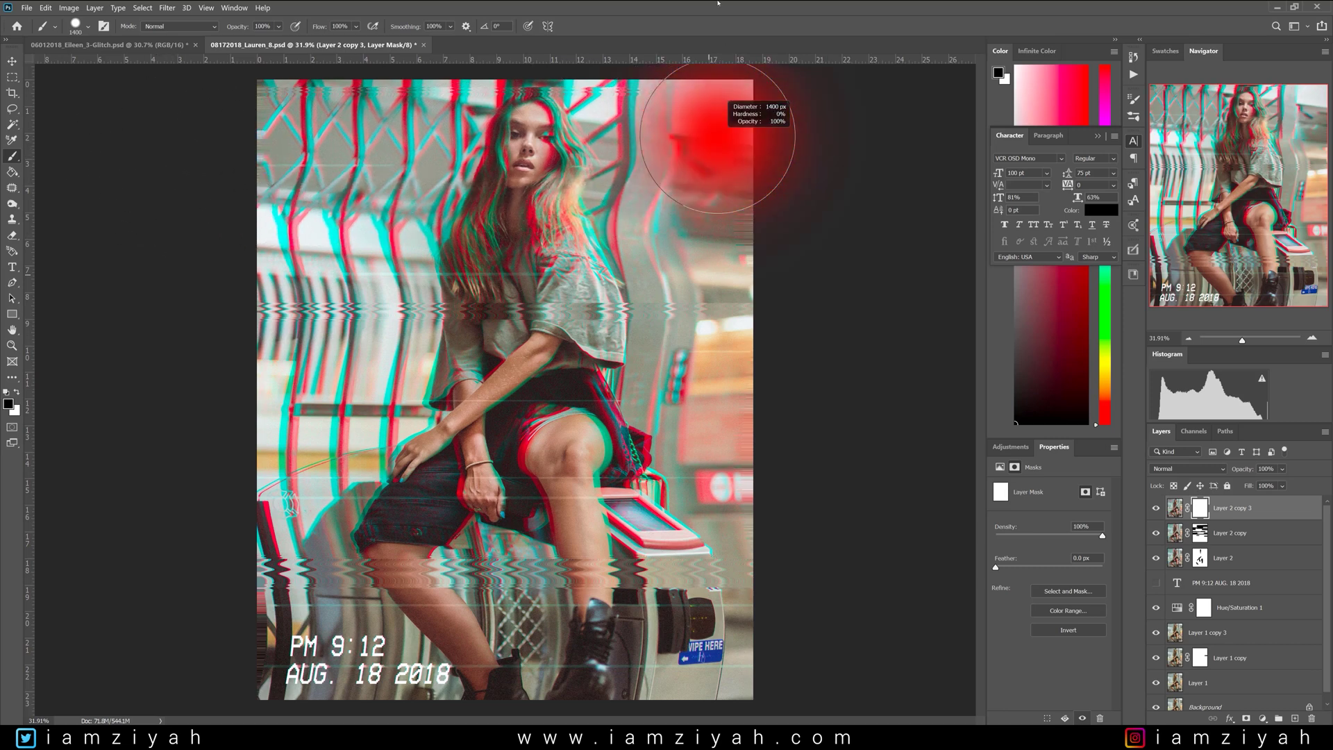
mouse_move(717, 2)
left_mouse_down()
mouse_move(700, 19)
mouse_move(702, 6)
left_mouse_up()
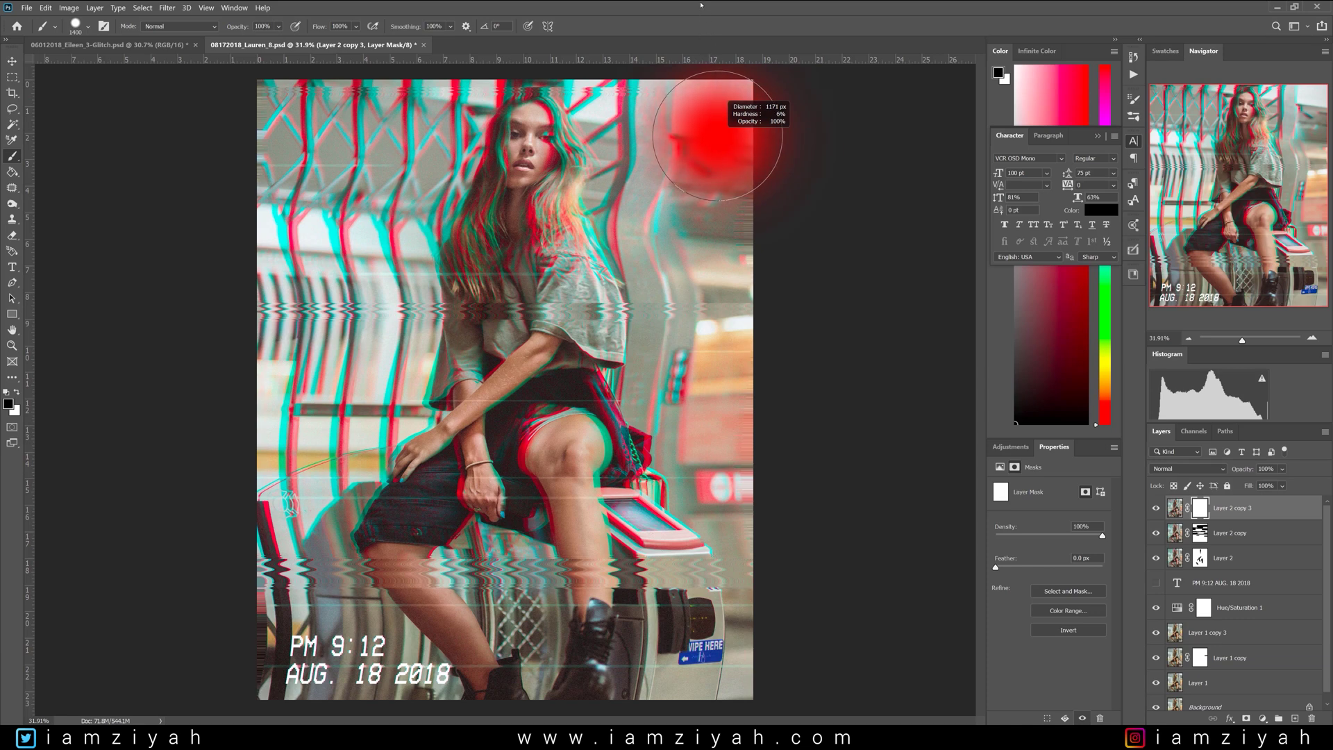
mouse_move(635, 48)
left_mouse_down()
mouse_move(668, 194)
mouse_move(727, 115)
mouse_move(825, 111)
left_mouse_up()
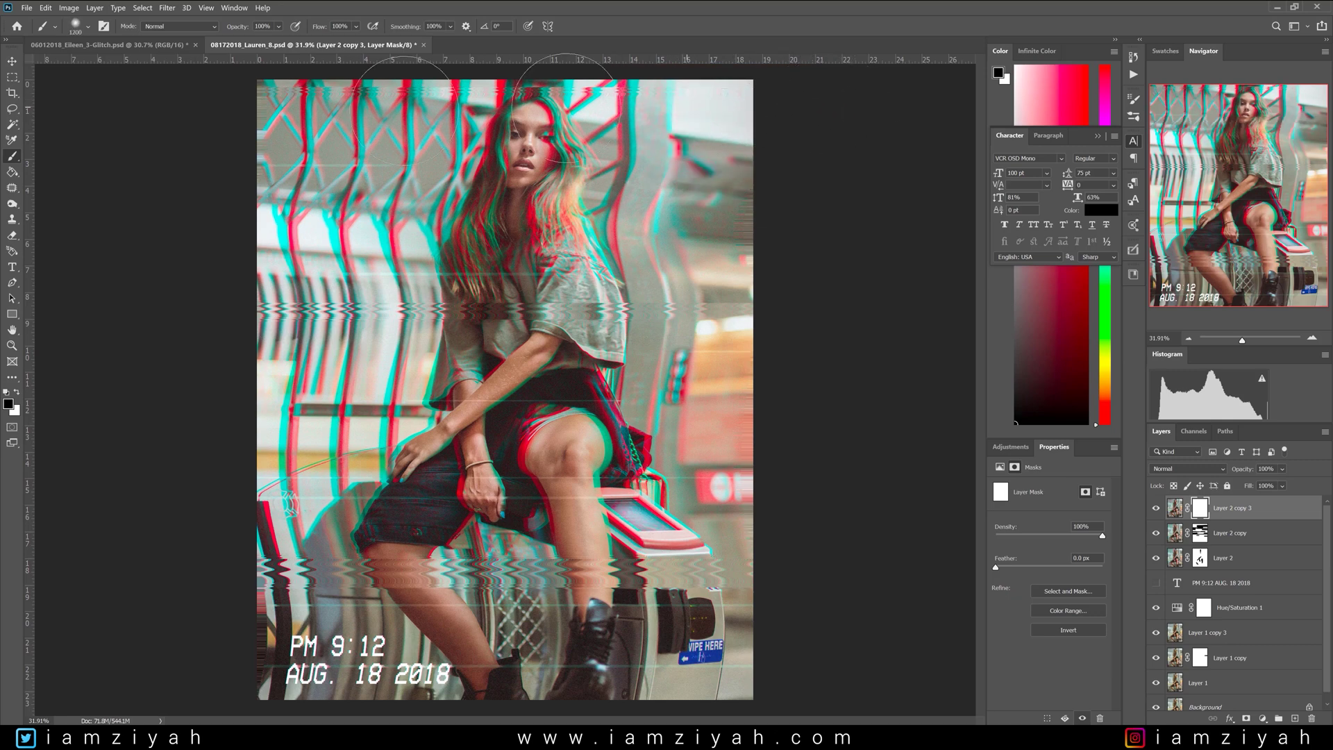
mouse_move(744, 139)
left_mouse_down()
mouse_move(125, 189)
mouse_move(872, 214)
mouse_move(148, 214)
mouse_move(829, 227)
mouse_move(223, 232)
mouse_move(803, 232)
mouse_move(208, 238)
mouse_move(694, 237)
mouse_move(209, 254)
mouse_move(869, 246)
mouse_move(229, 207)
mouse_move(294, 130)
mouse_move(238, 134)
left_mouse_up()
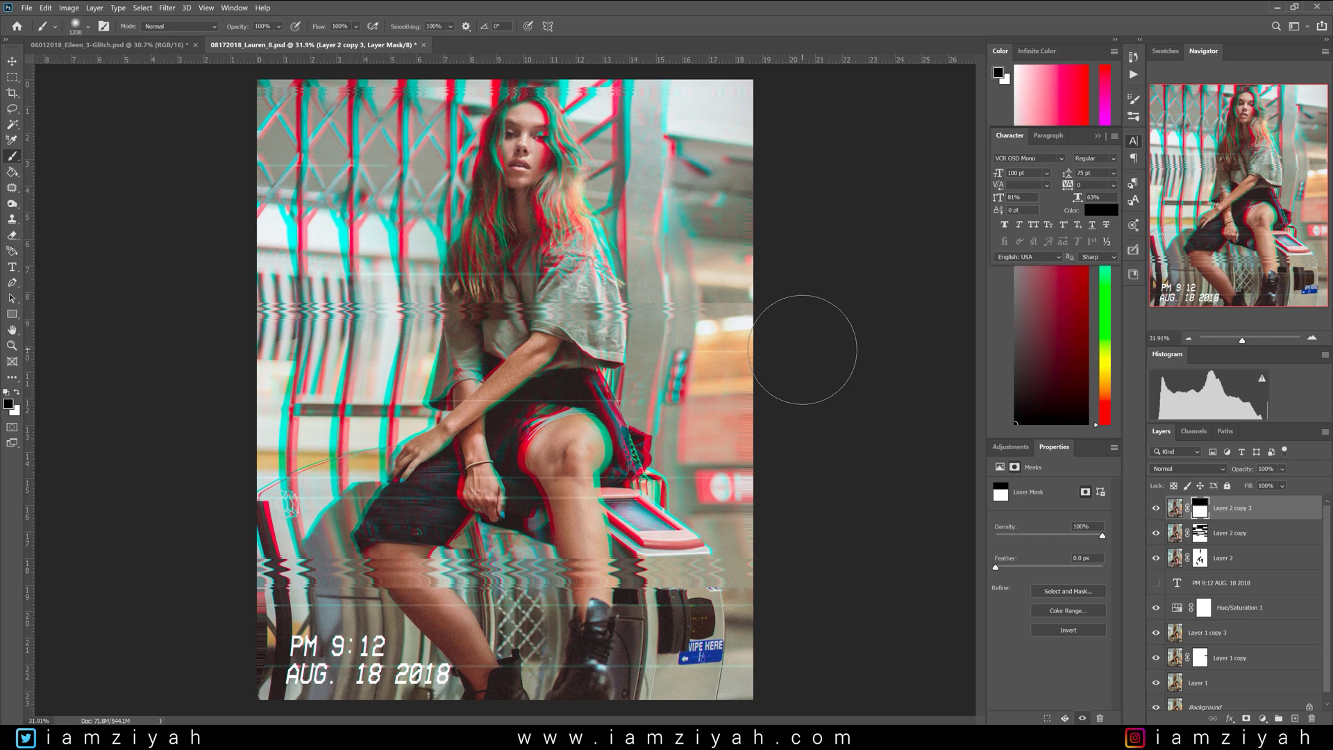
scroll(803, 347, "down", 1)
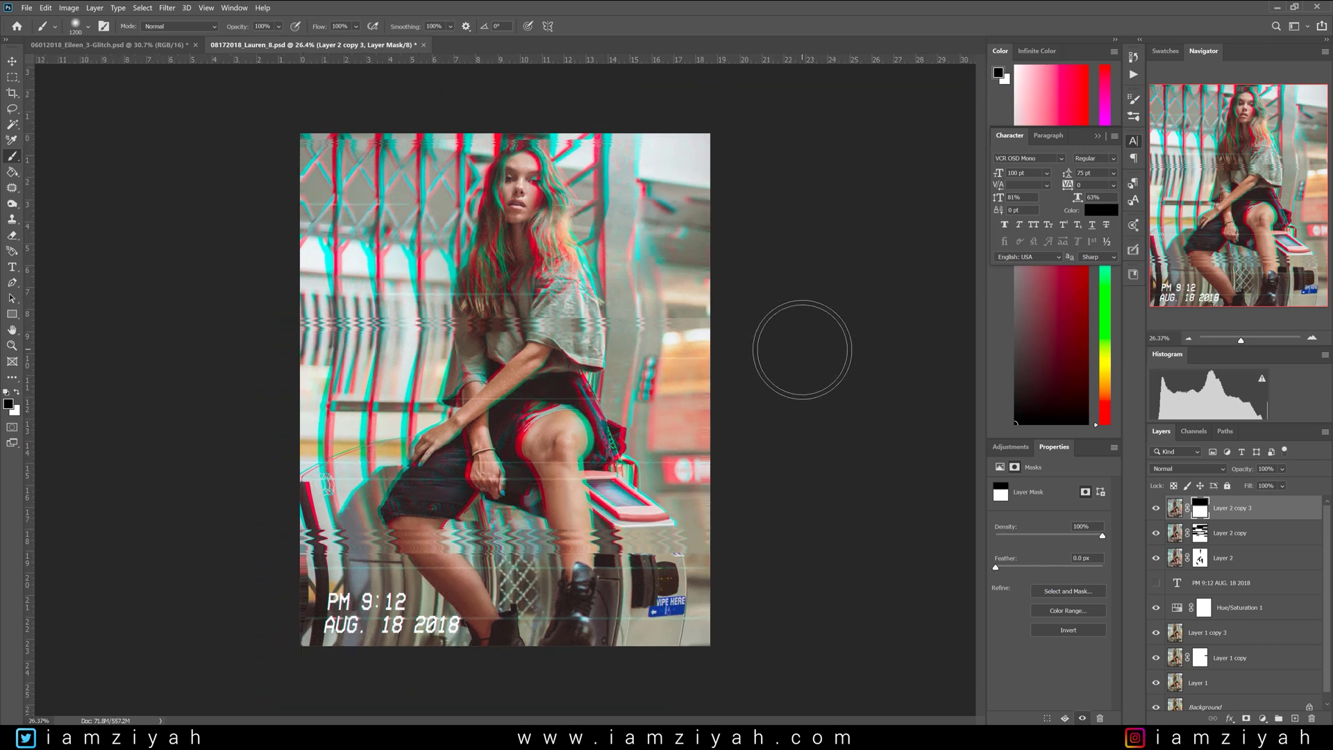